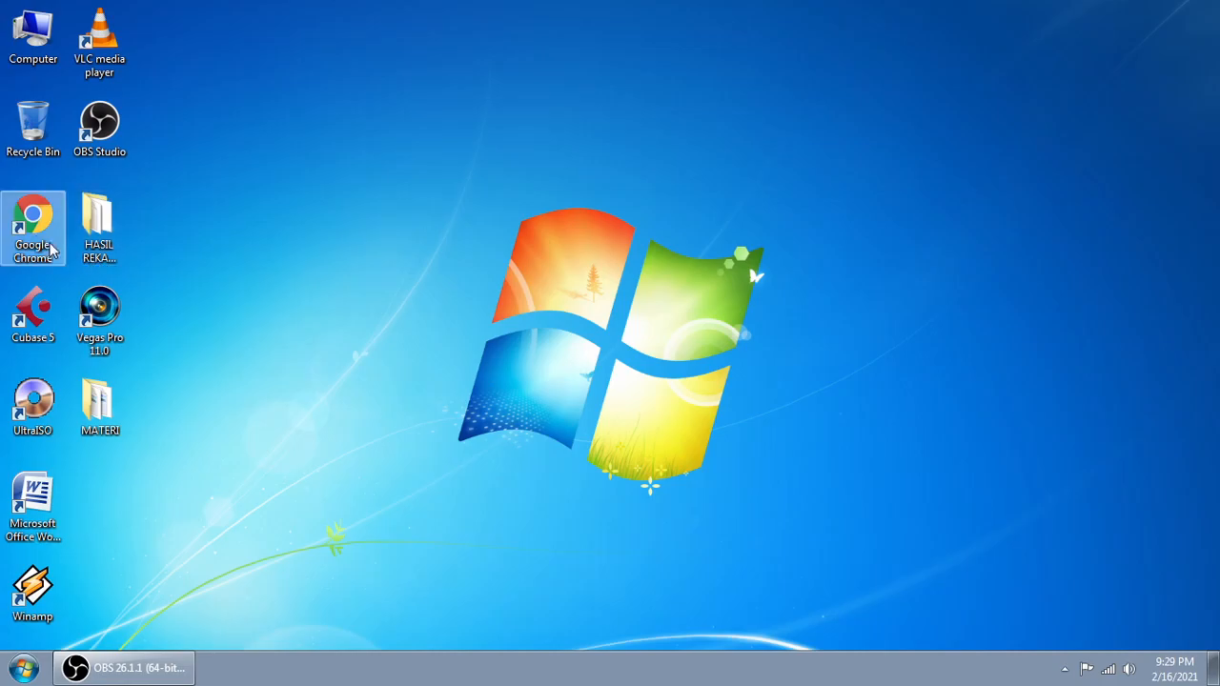
# Step: Launch Chrome and go to Google Drive through the Google apps grid
pyautogui.doubleClick(26, 229)
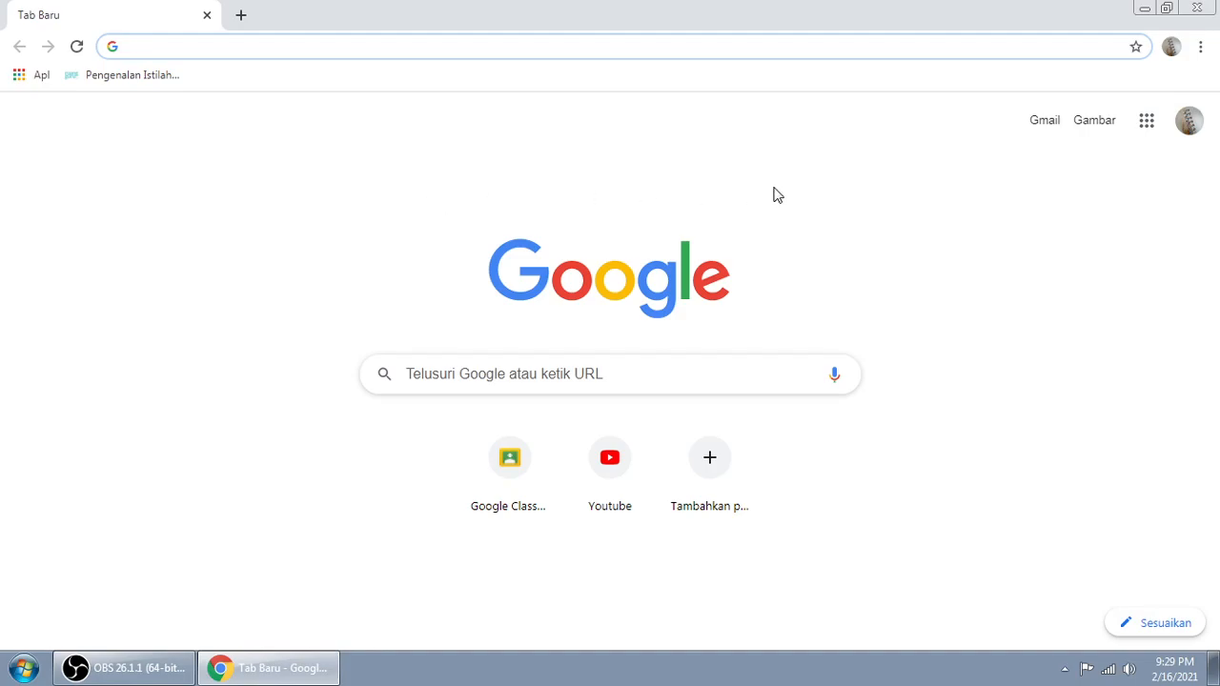
pyautogui.click(1147, 132)
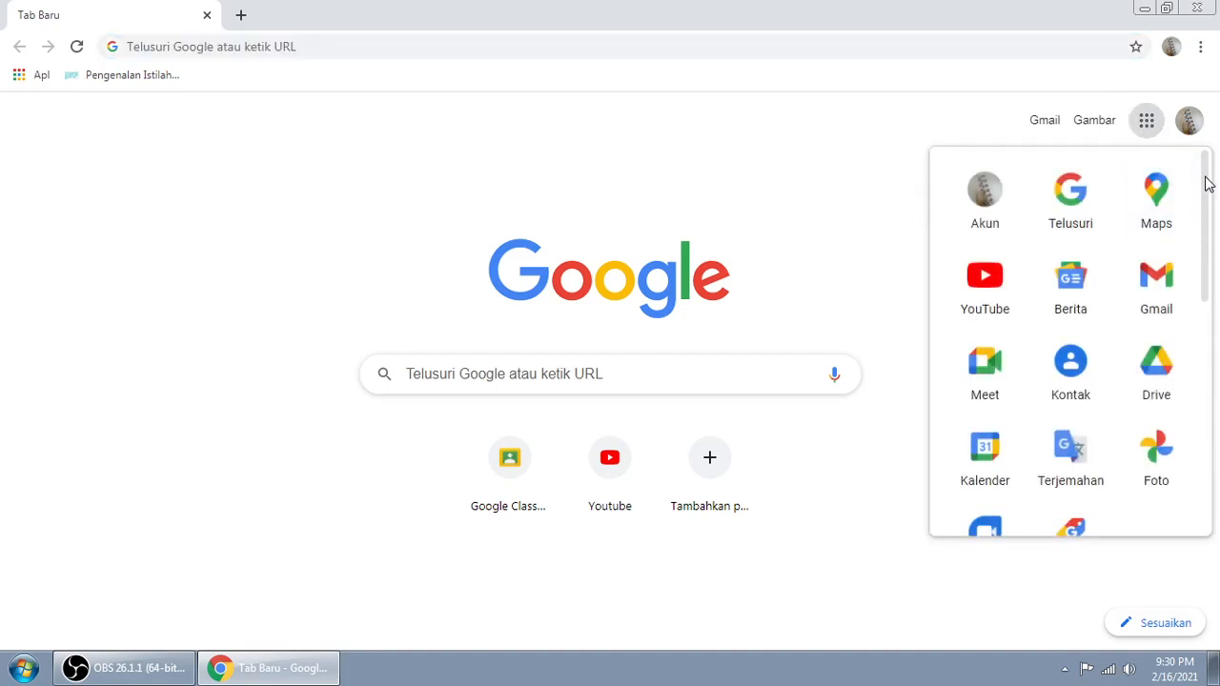
pyautogui.moveTo(1208, 184)
pyautogui.mouseDown()
pyautogui.moveTo(1201, 319)
pyautogui.moveTo(1214, 191)
pyautogui.mouseUp()
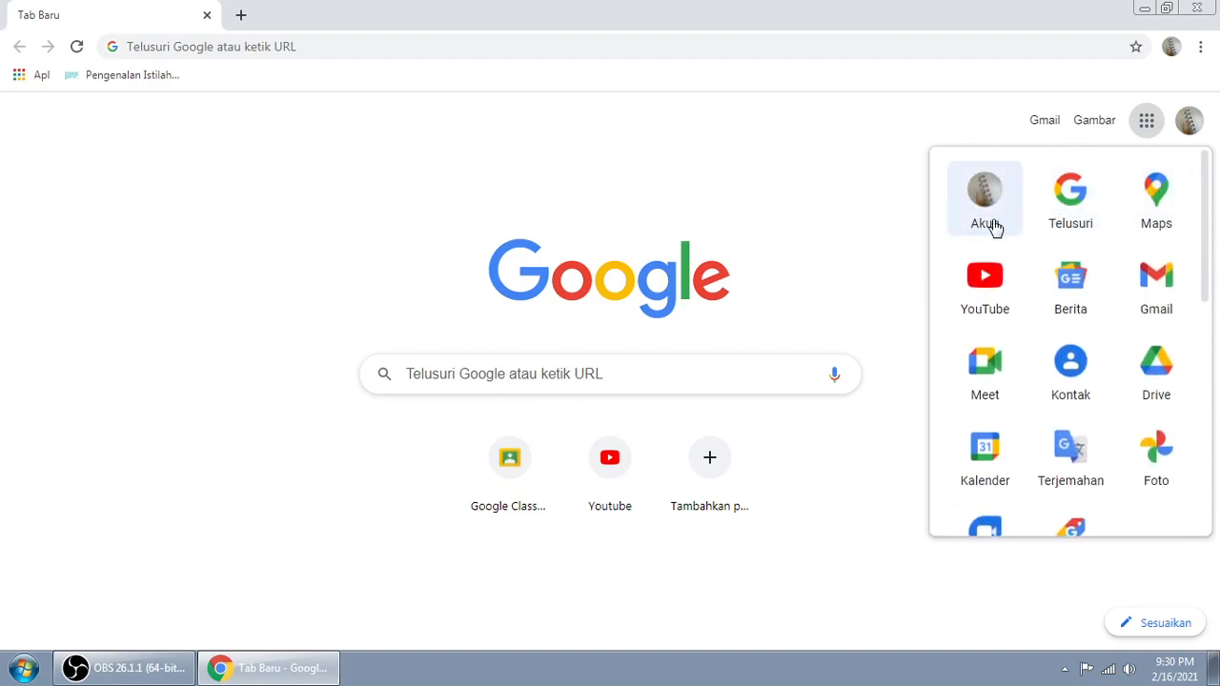
pyautogui.click(1151, 385)
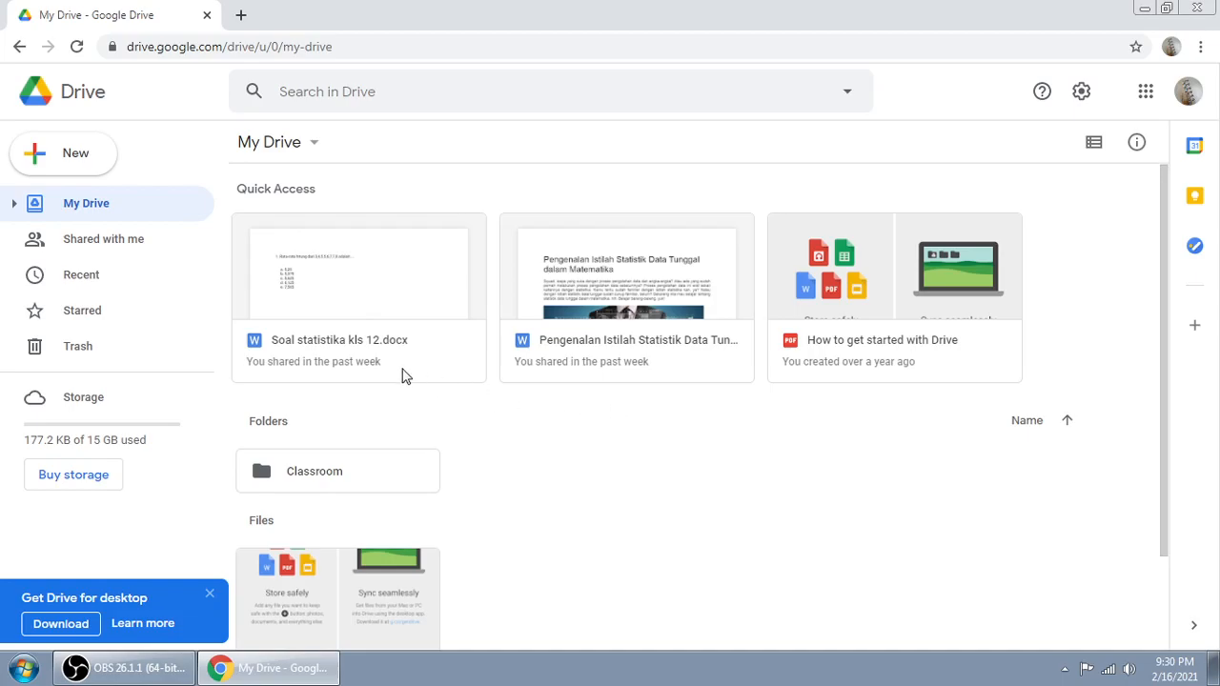
# Step: Create a blank form through Drive's New > Google Forms menu
pyautogui.click(76, 162)
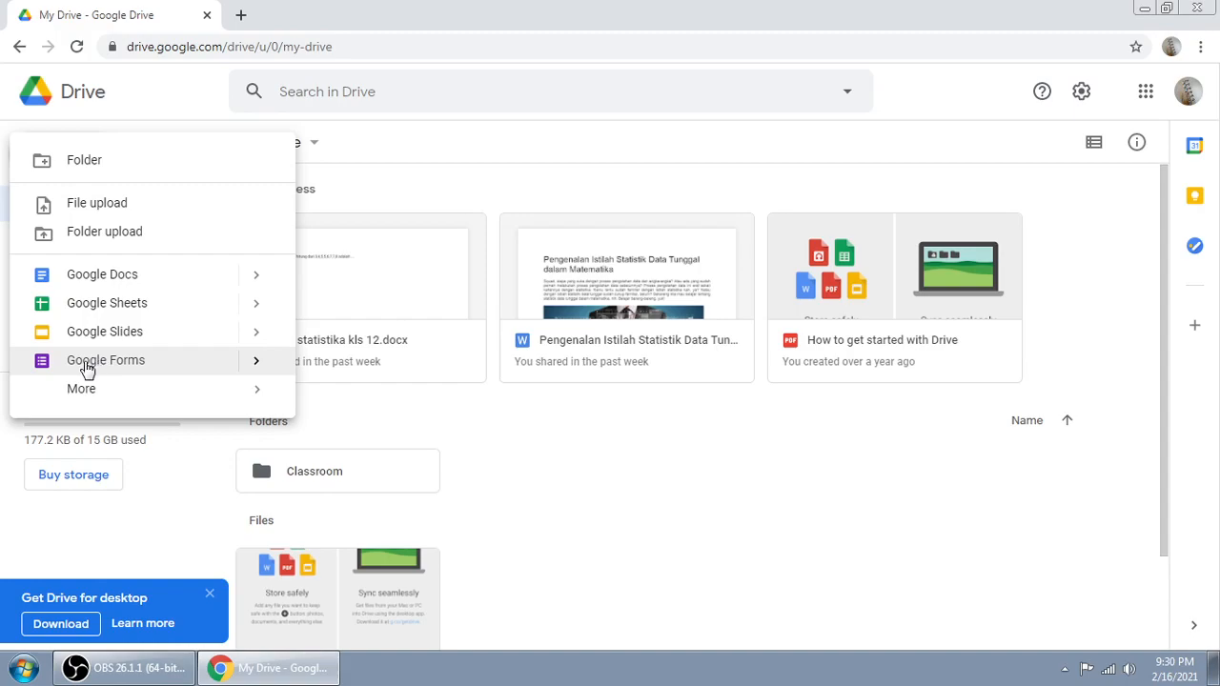
pyautogui.click(254, 364)
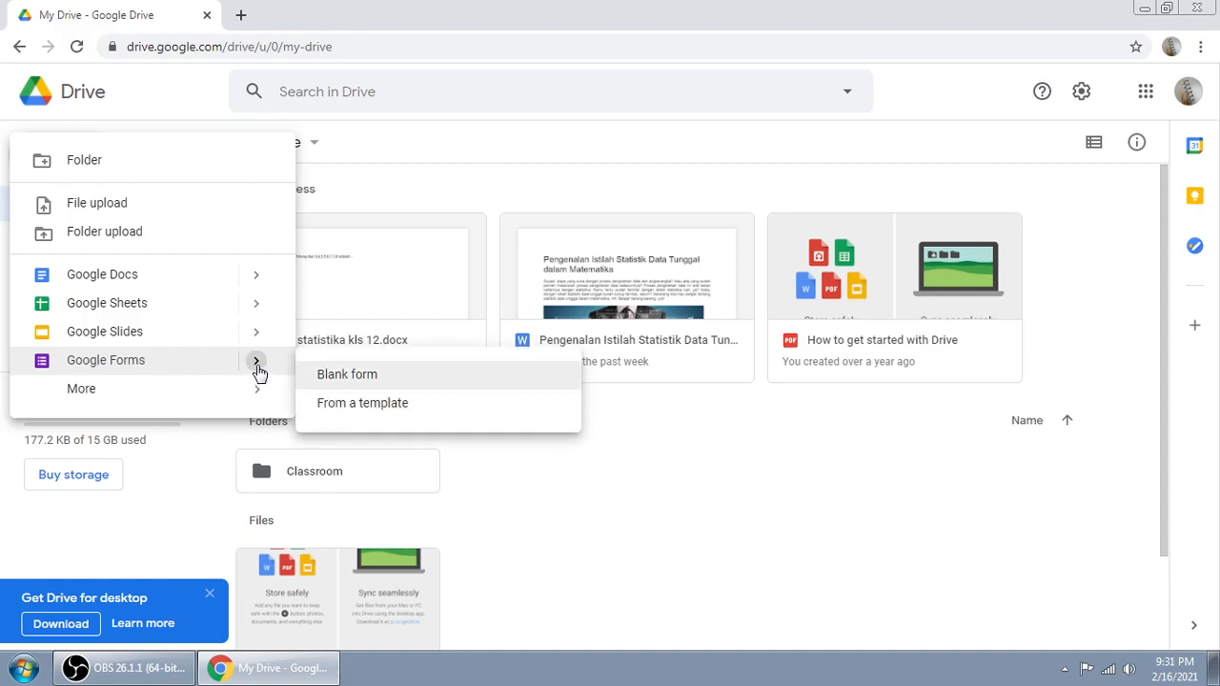
pyautogui.click(365, 383)
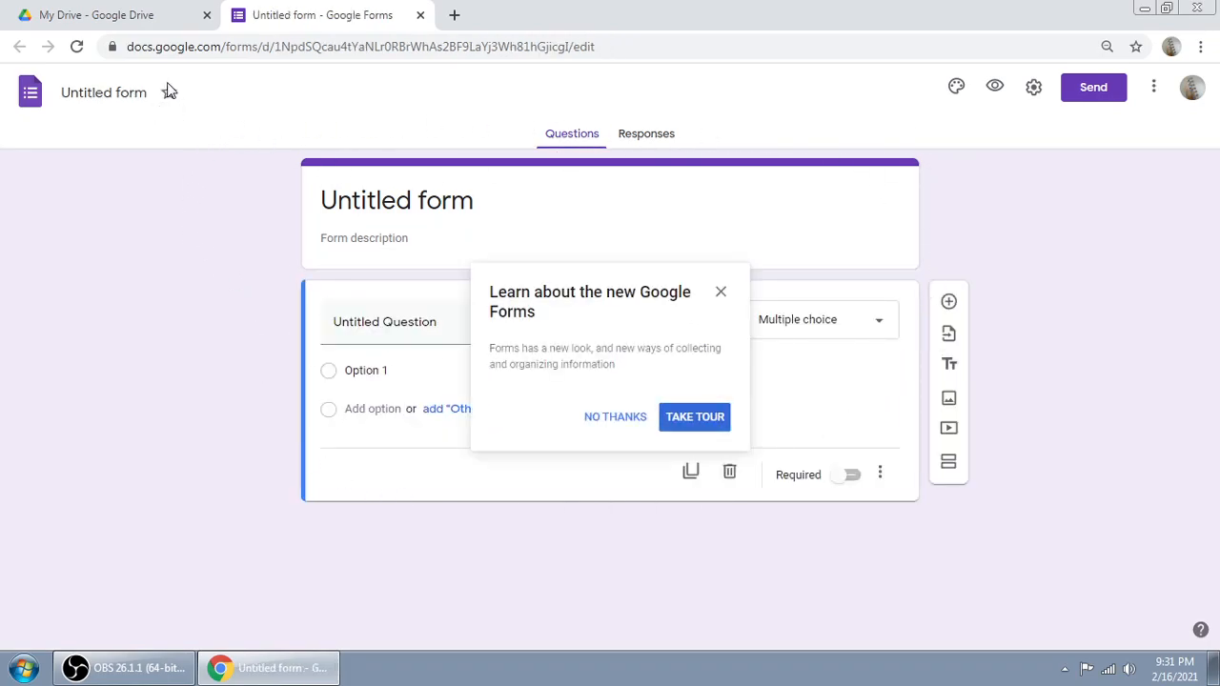
# Step: Decline the 'Learn about the new Google Forms' tour with NO THANKS
pyautogui.click(606, 424)
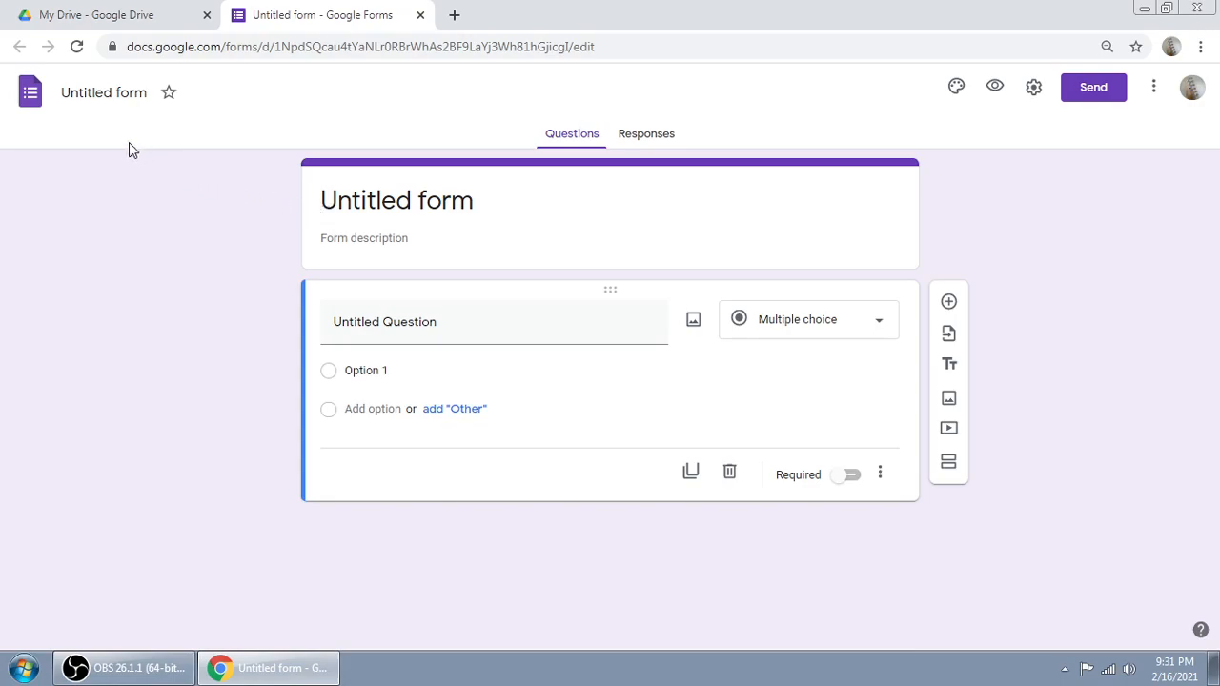
# Step: Rename the form document from 'Untitled form' to 'Soal pilihan ganda 1'
pyautogui.click(107, 95)
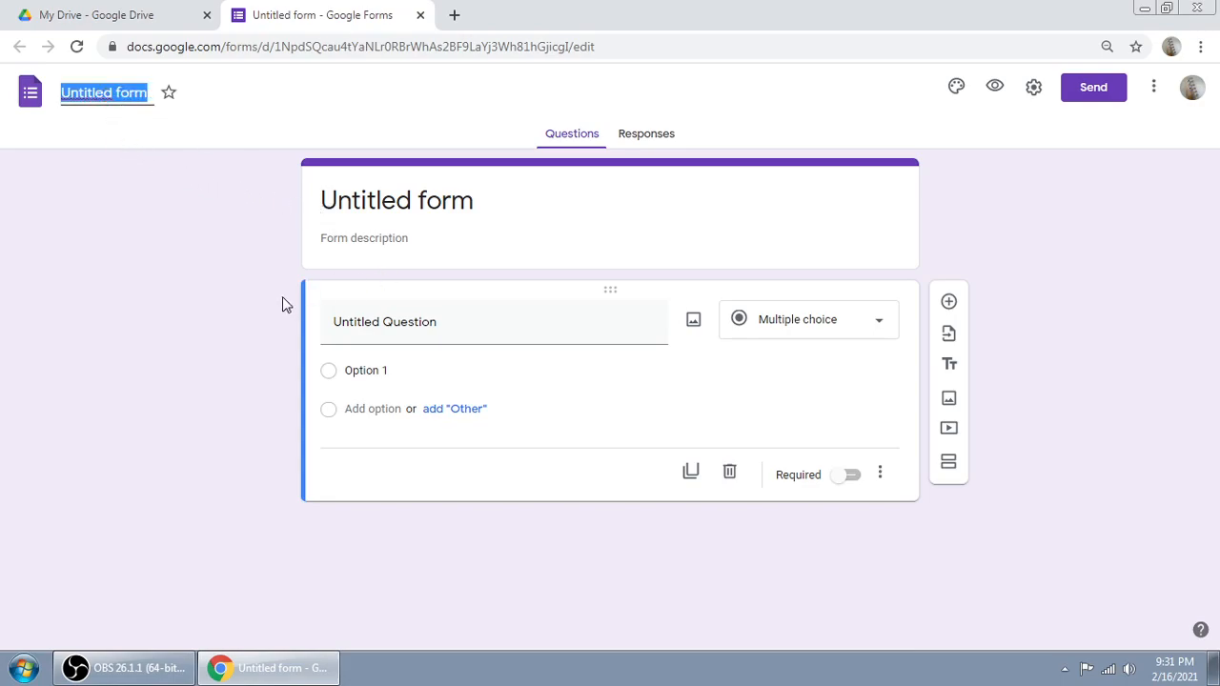
pyautogui.write('Soal')
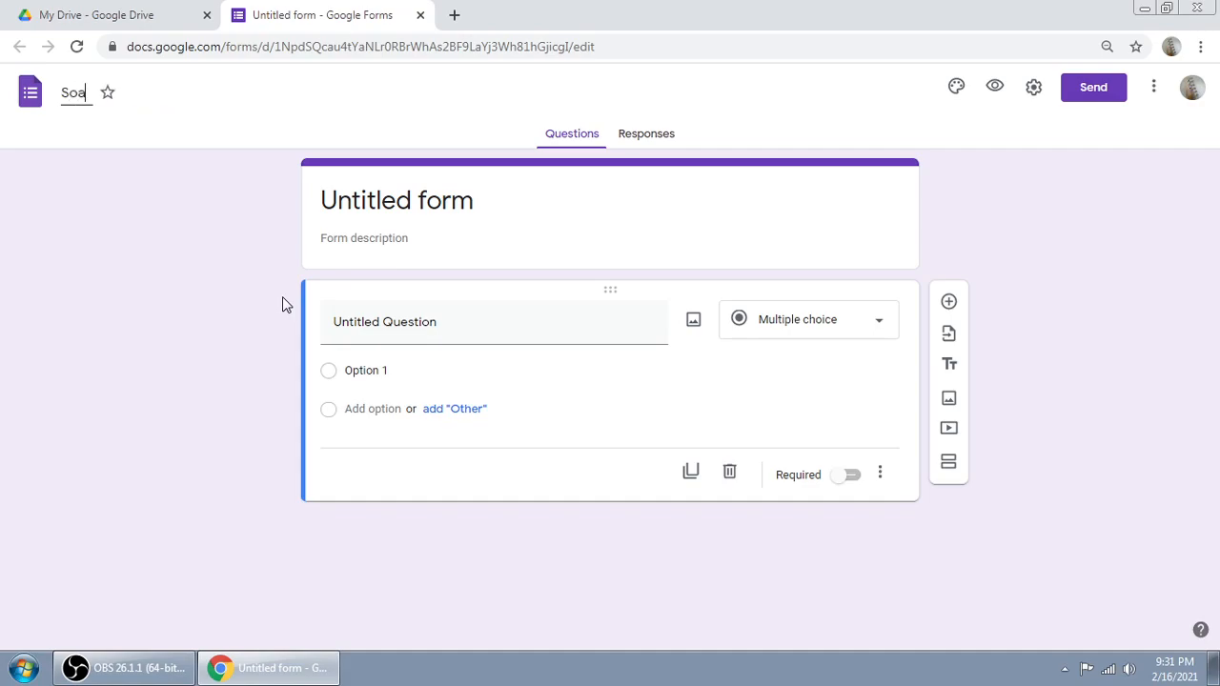
pyautogui.write(' pil')
pyautogui.press('BackSpace')
pyautogui.press('BackSpace')
pyautogui.press('BackSpace')
pyautogui.press('BackSpace')
pyautogui.write('pilihan Ga')
pyautogui.press('BackSpace')
pyautogui.press('BackSpace')
pyautogui.press('BackSpace')
pyautogui.write('ganda')
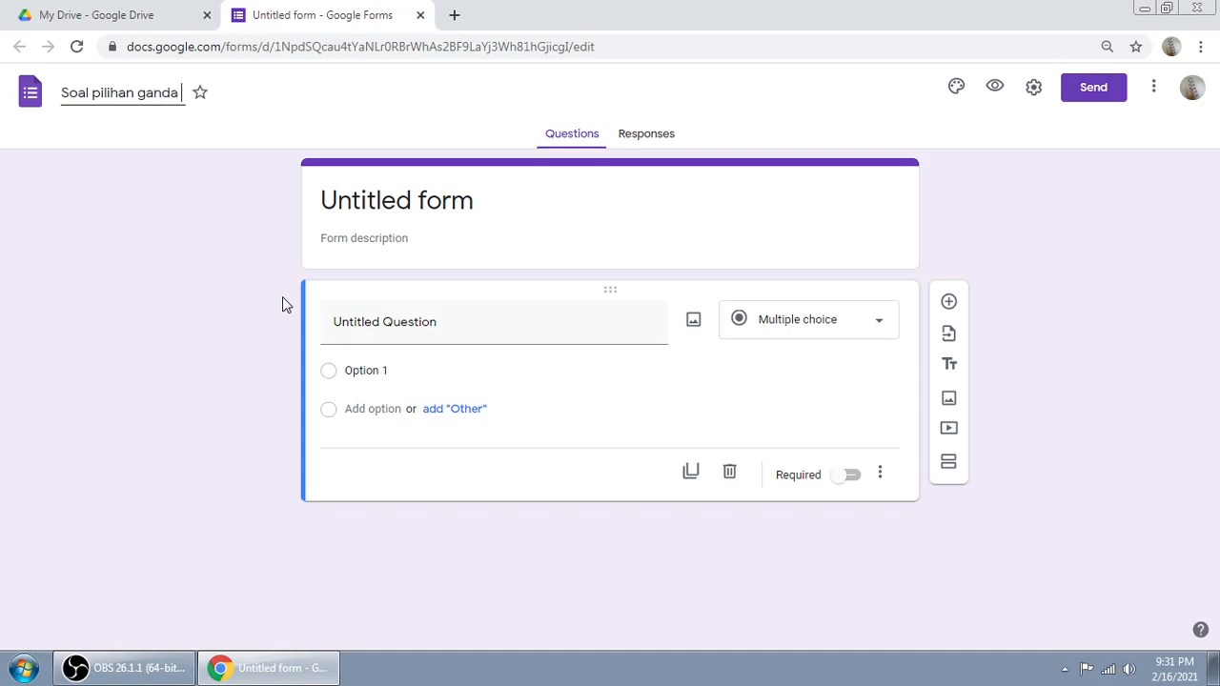
pyautogui.write(' 1')
pyautogui.click(123, 116)
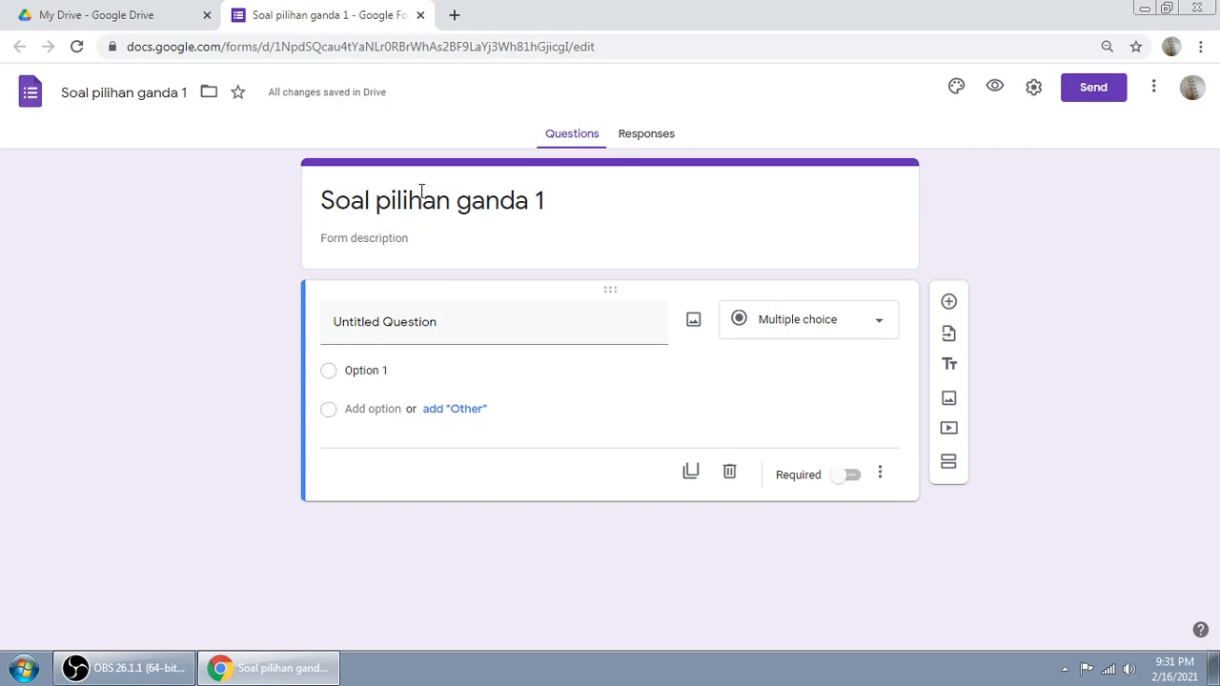
pyautogui.tripleClick(519, 202)
# Step: Replace the header card title with 'ULANGAN HARIAN 1', keeping the document name unchanged
pyautogui.click(218, 228)
pyautogui.tripleClick(562, 206)
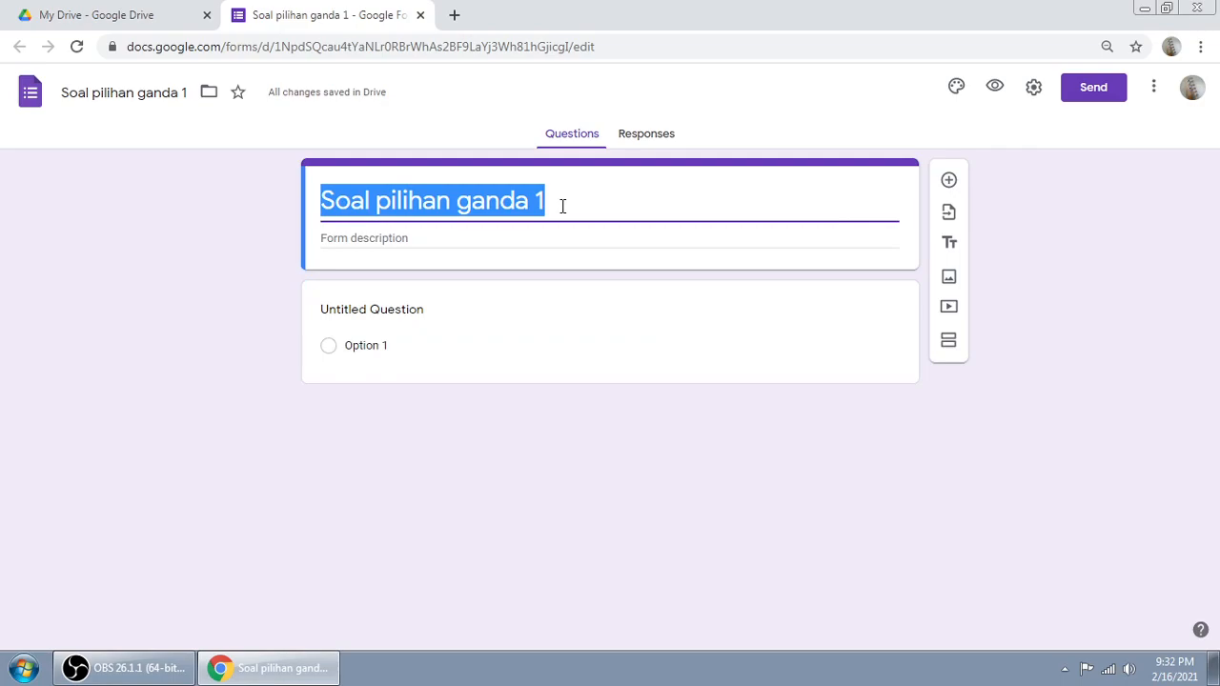
pyautogui.write('ULANGAN HARIAN 1')
pyautogui.click(223, 382)
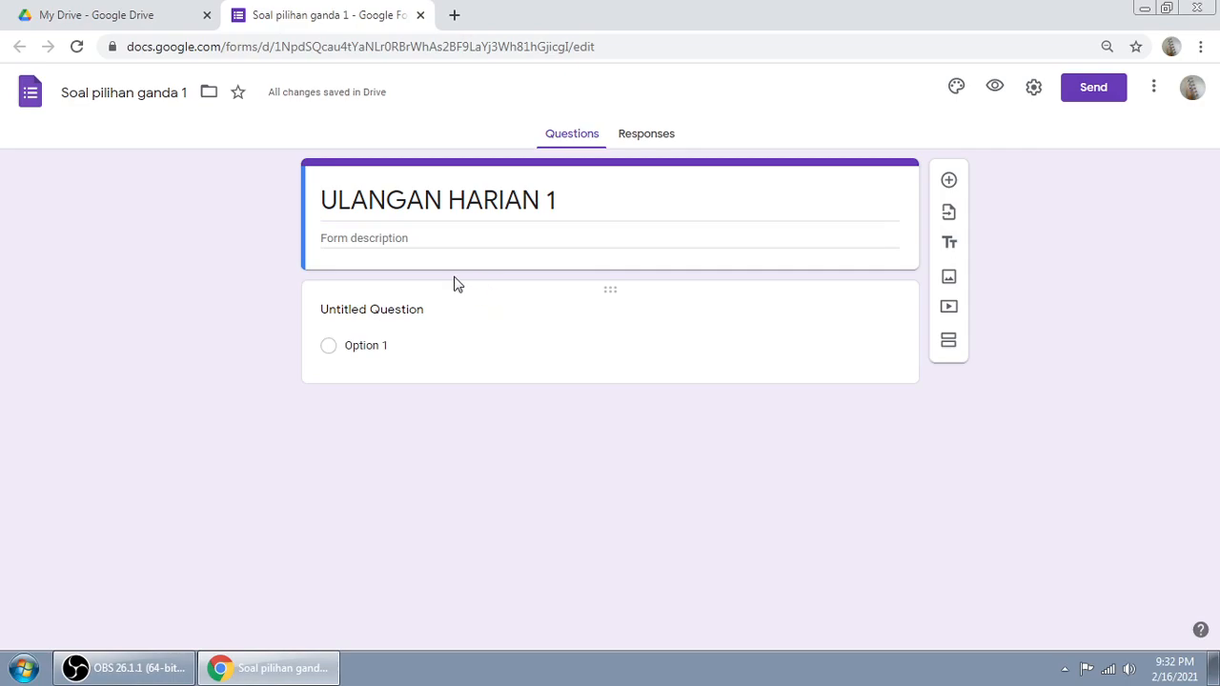
pyautogui.click(394, 234)
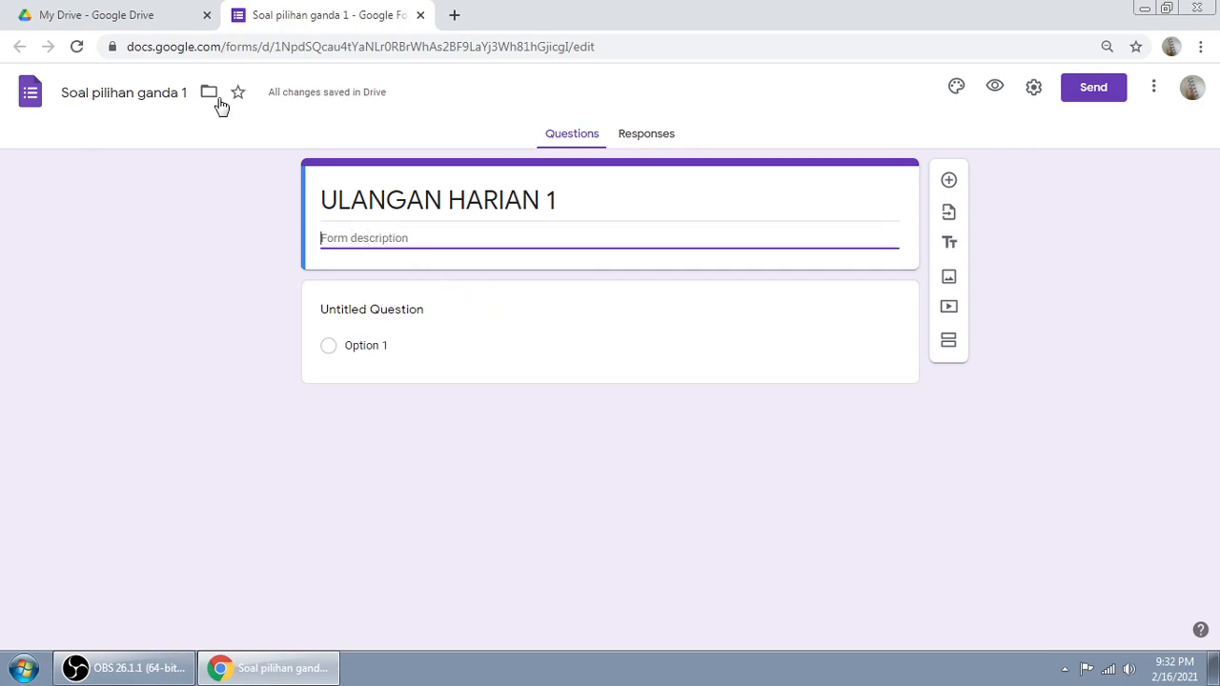
pyautogui.tripleClick(444, 195)
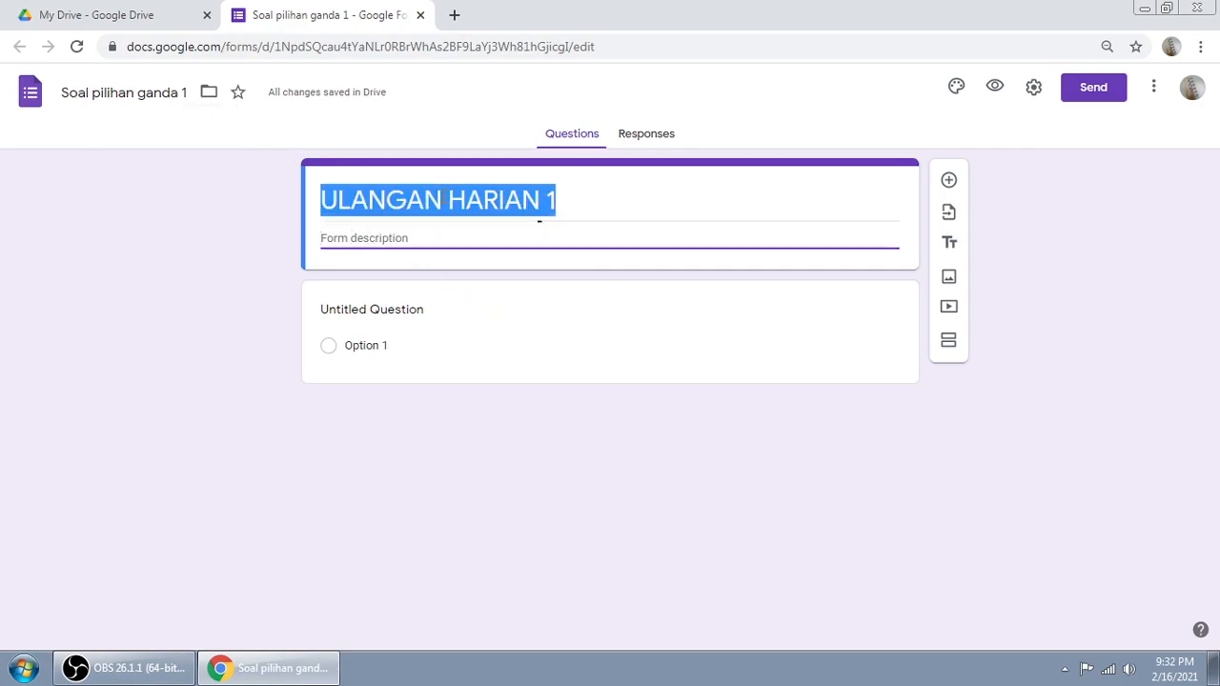
pyautogui.click(602, 201)
pyautogui.click(408, 237)
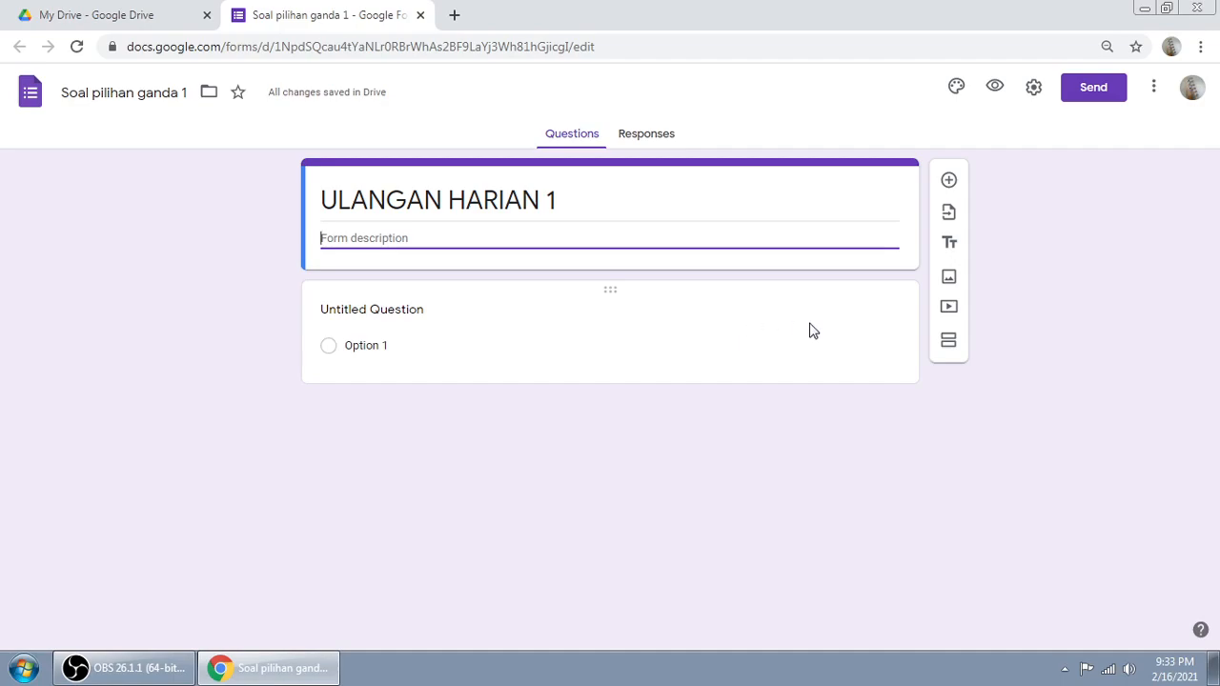
# Step: Add a second section so the untitled question moves into a new Untitled Section
pyautogui.click(948, 347)
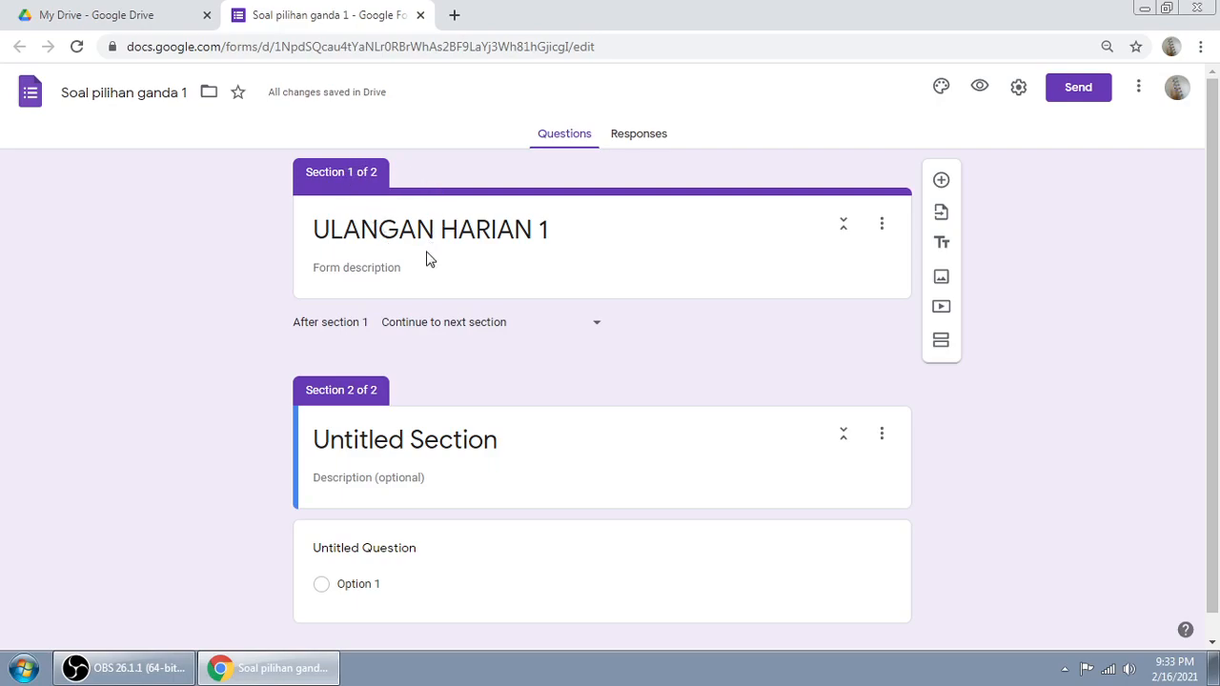
pyautogui.click(659, 239)
pyautogui.click(240, 238)
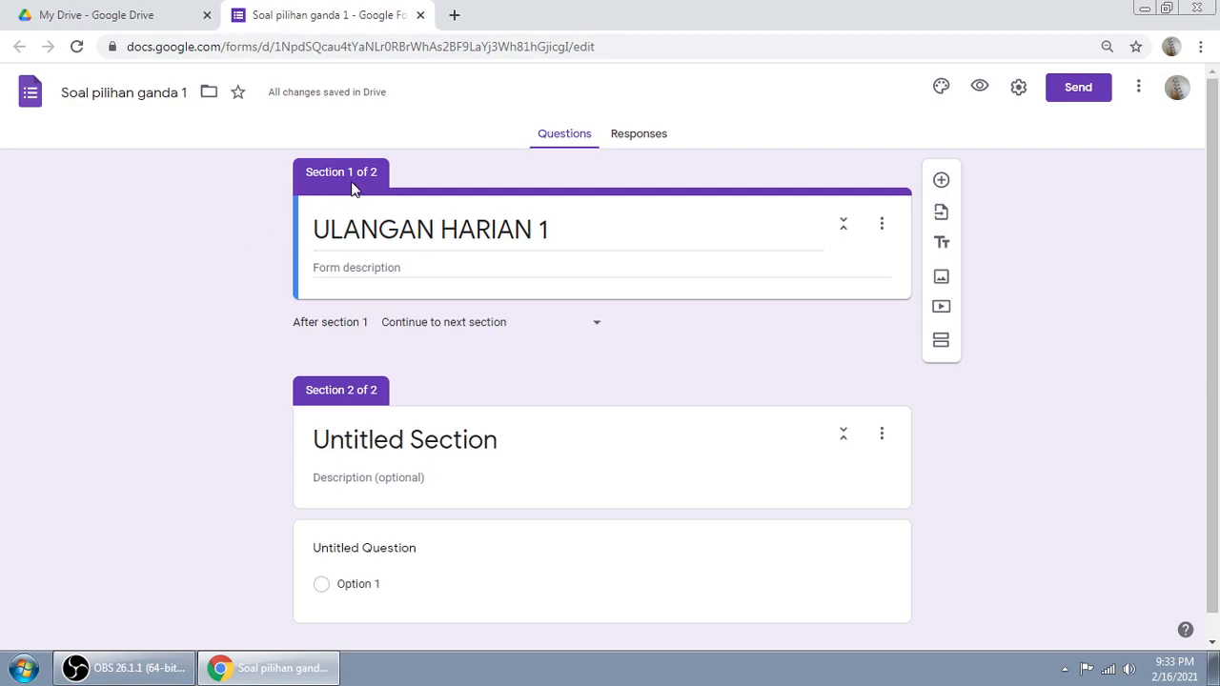
pyautogui.click(629, 217)
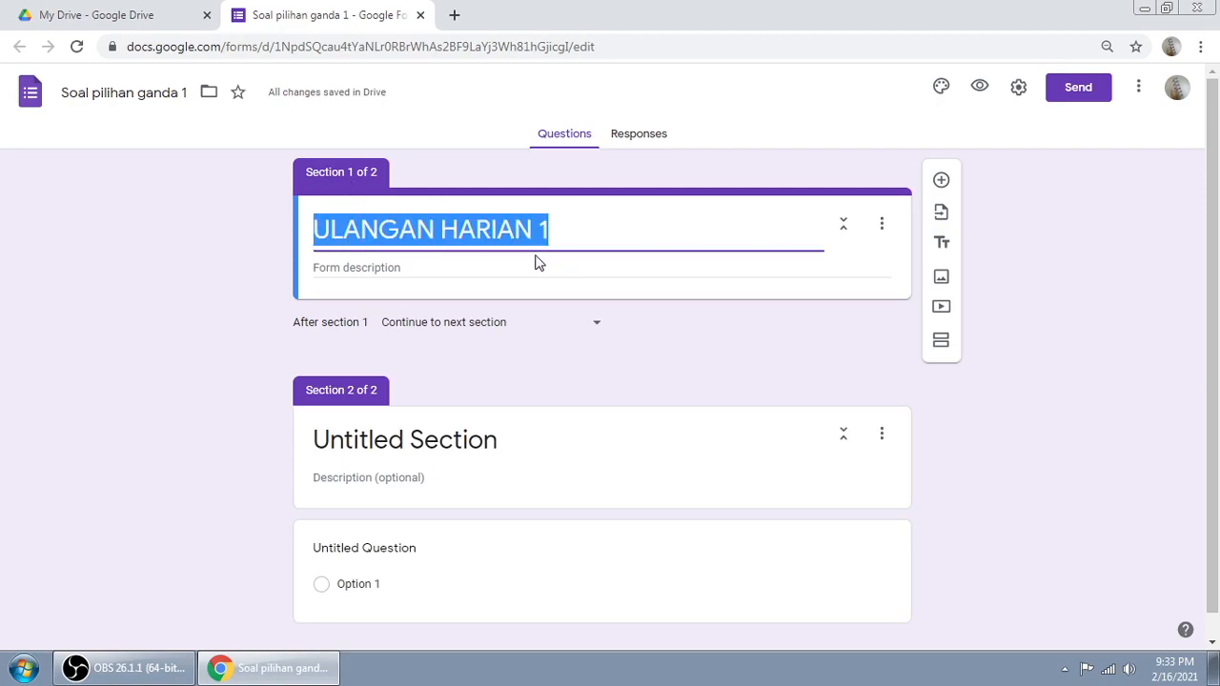
pyautogui.click(490, 268)
pyautogui.click(734, 233)
pyautogui.click(730, 228)
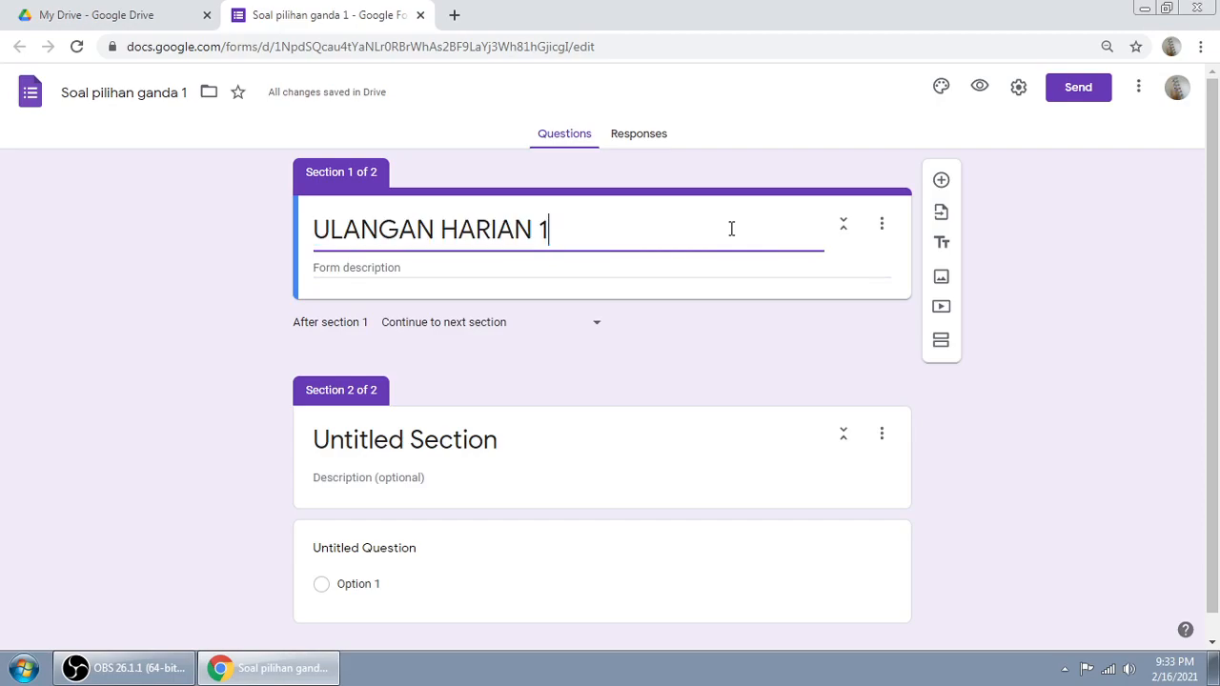
# Step: Add a new question to section 1 titled 'NAMA:'
pyautogui.click(941, 182)
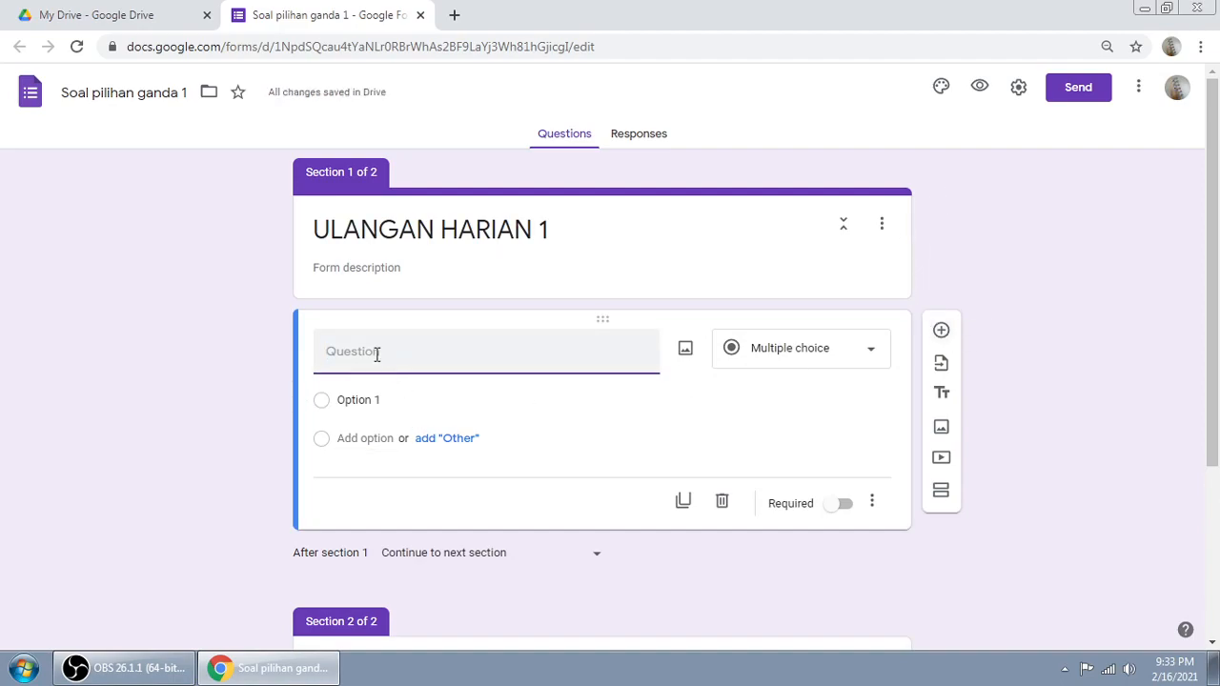
pyautogui.write('NAMA:')
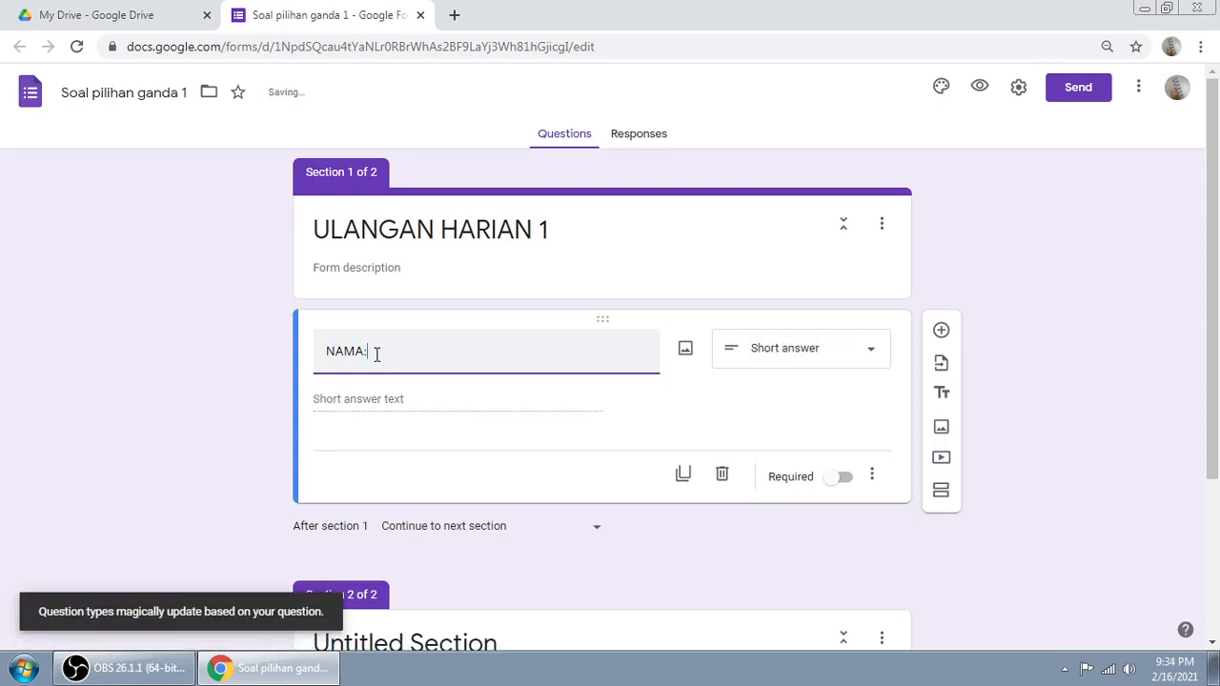
pyautogui.click(245, 384)
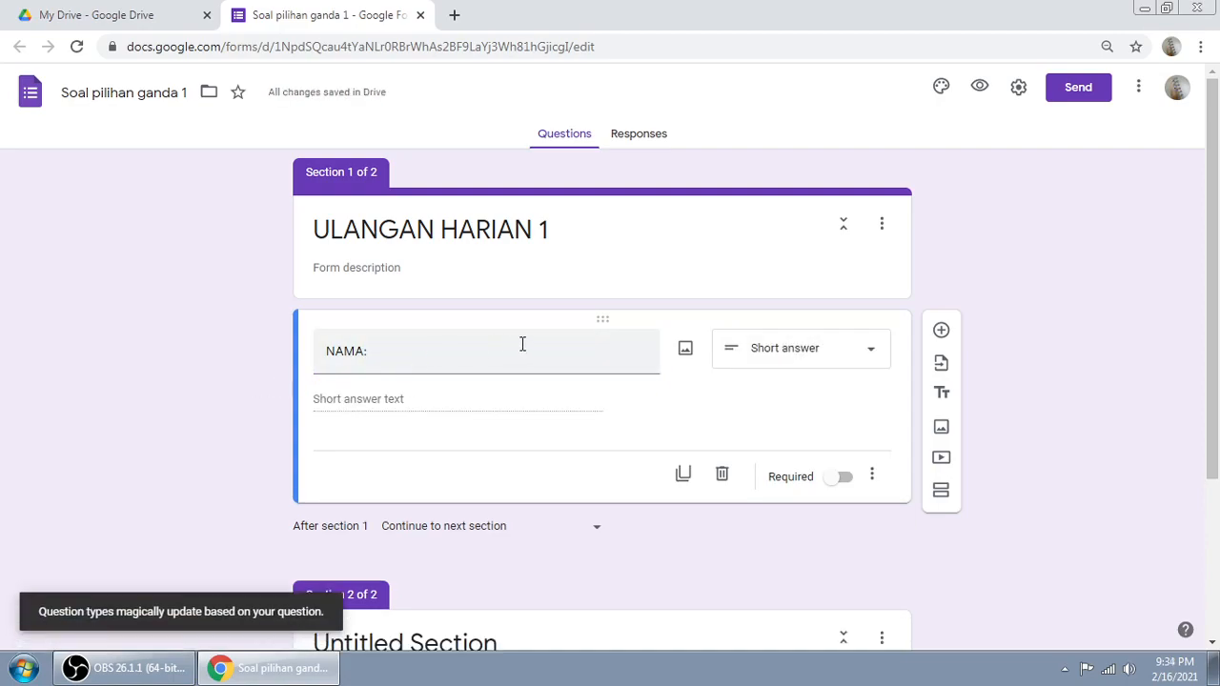
# Step: Keep 'NAMA:' as a short-answer question and mark it required
pyautogui.click(826, 352)
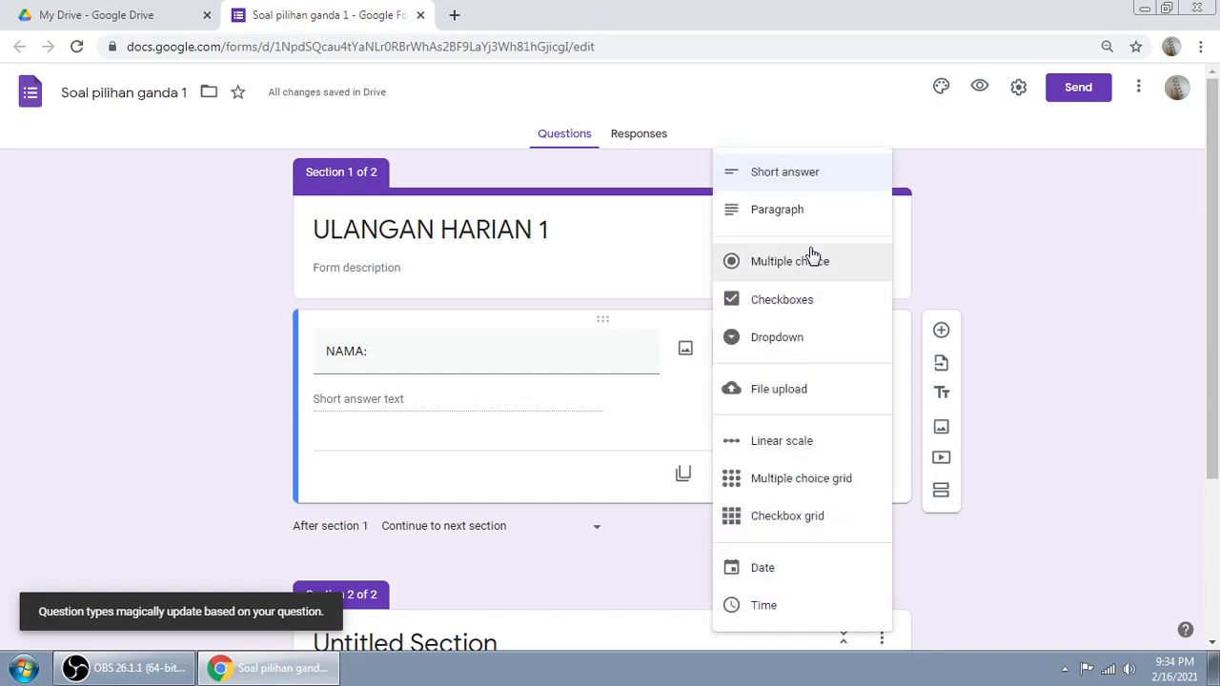
pyautogui.click(791, 176)
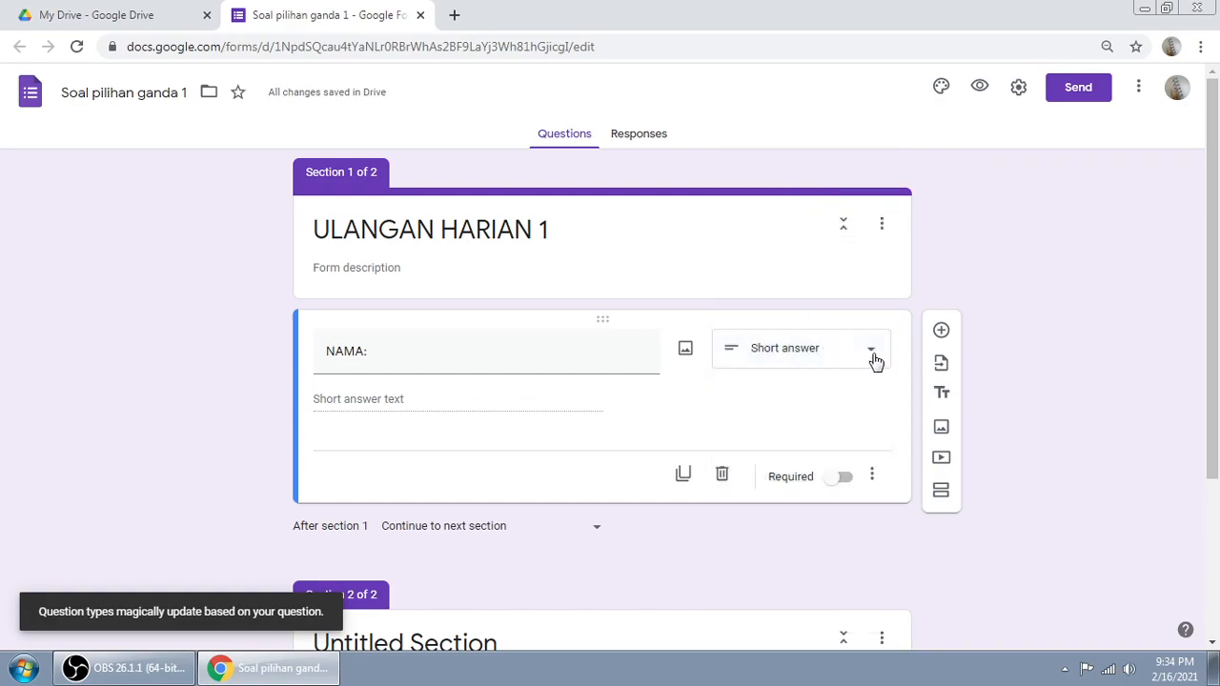
pyautogui.click(875, 355)
pyautogui.click(1001, 292)
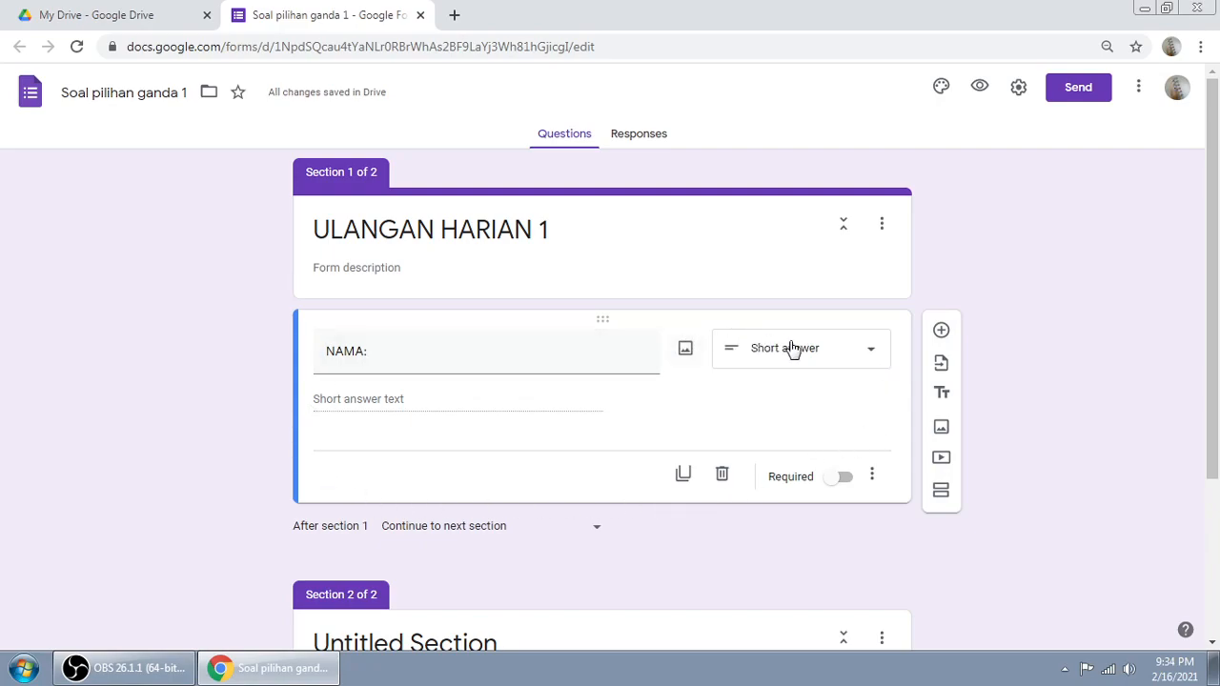
pyautogui.click(870, 355)
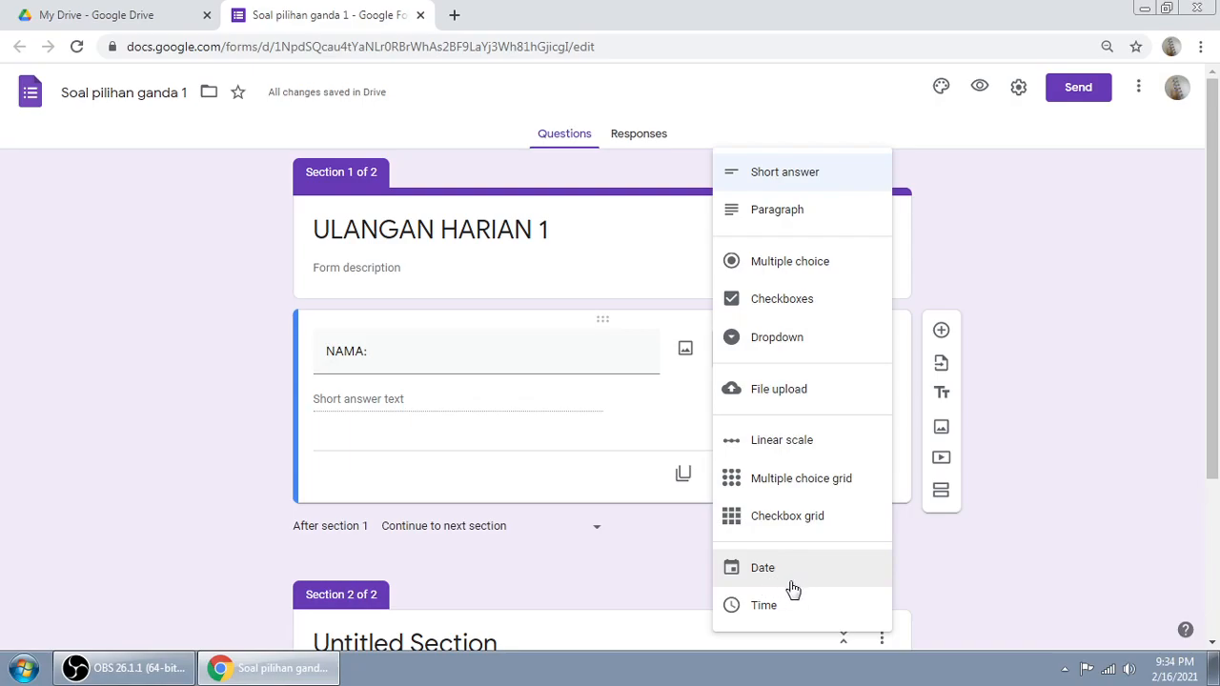
pyautogui.click(1095, 357)
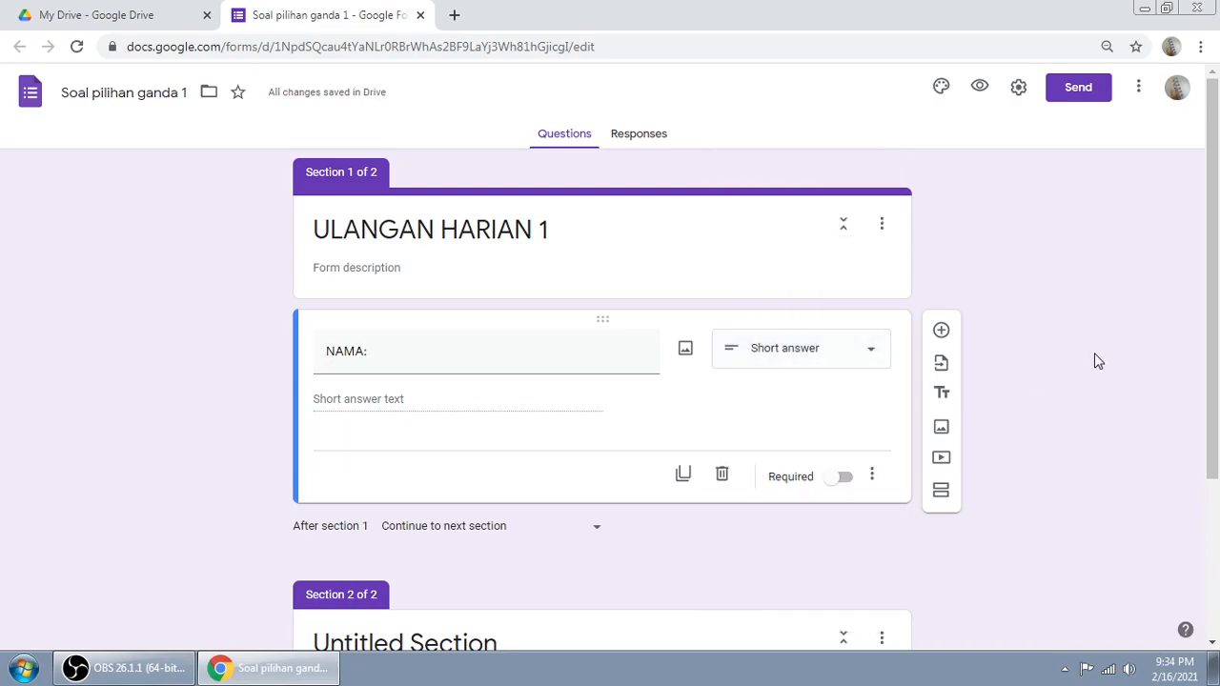
pyautogui.click(844, 352)
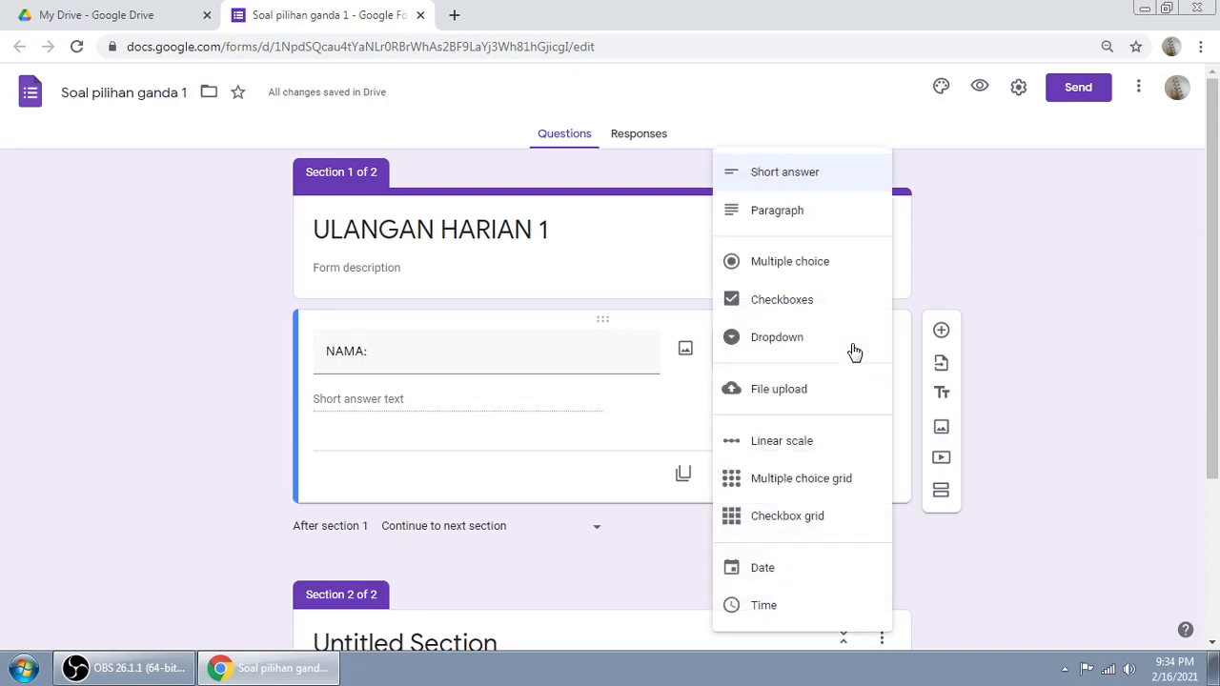
pyautogui.click(787, 181)
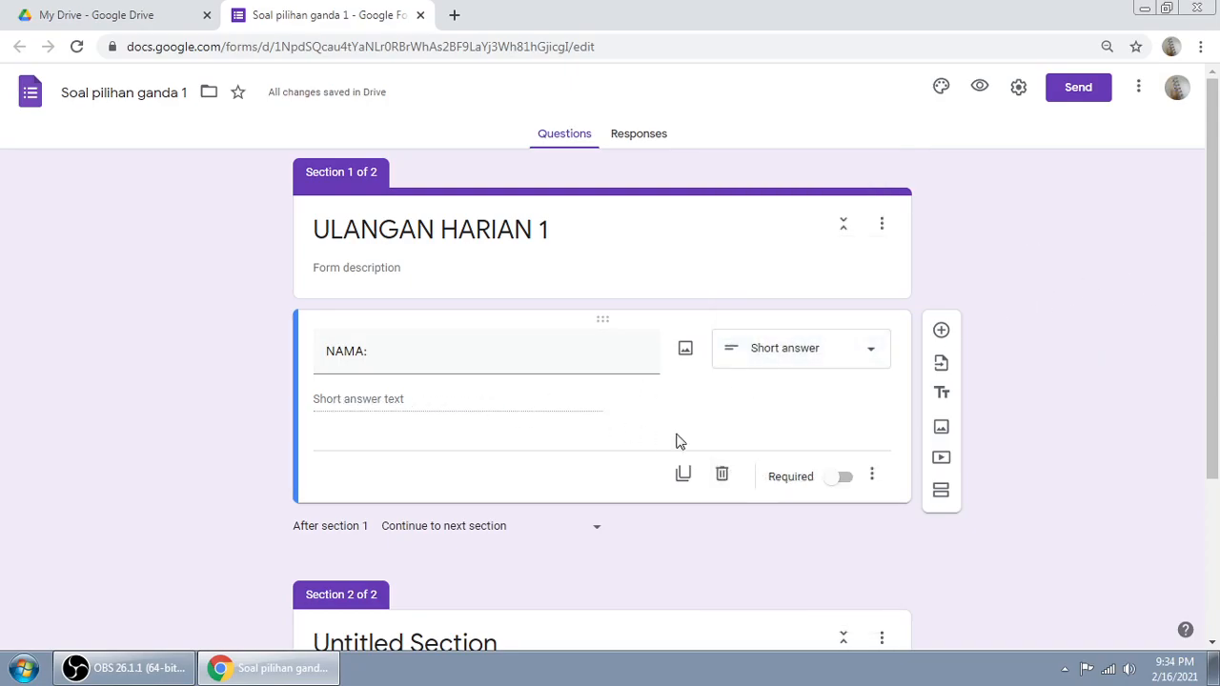
pyautogui.click(840, 480)
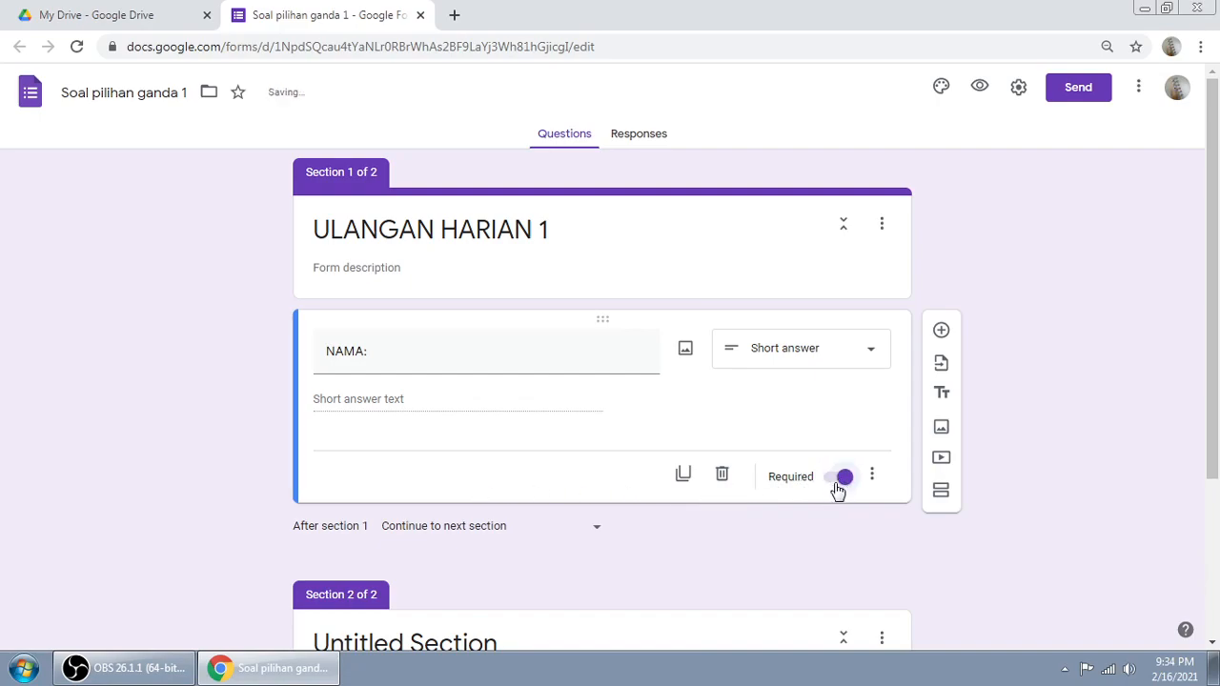
pyautogui.moveTo(1217, 260); pyautogui.dragTo(1218, 281)
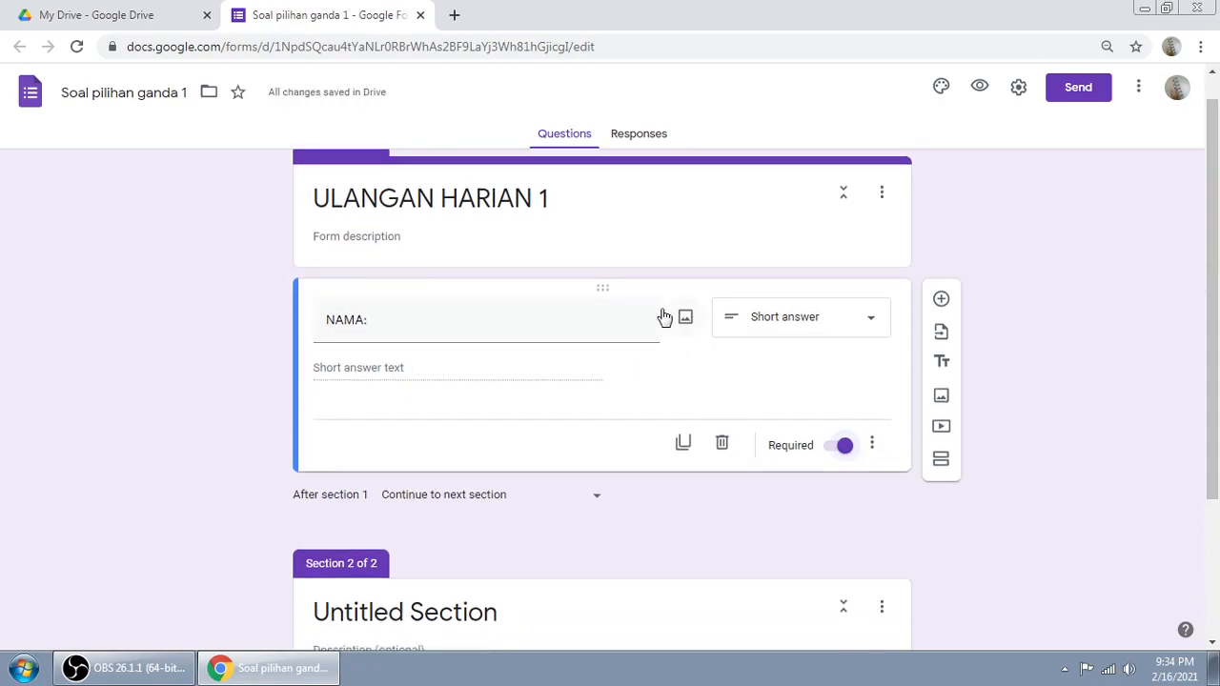
# Step: Add a required 'NO ABSEN:' short-answer question below 'NAMA:'
pyautogui.click(942, 305)
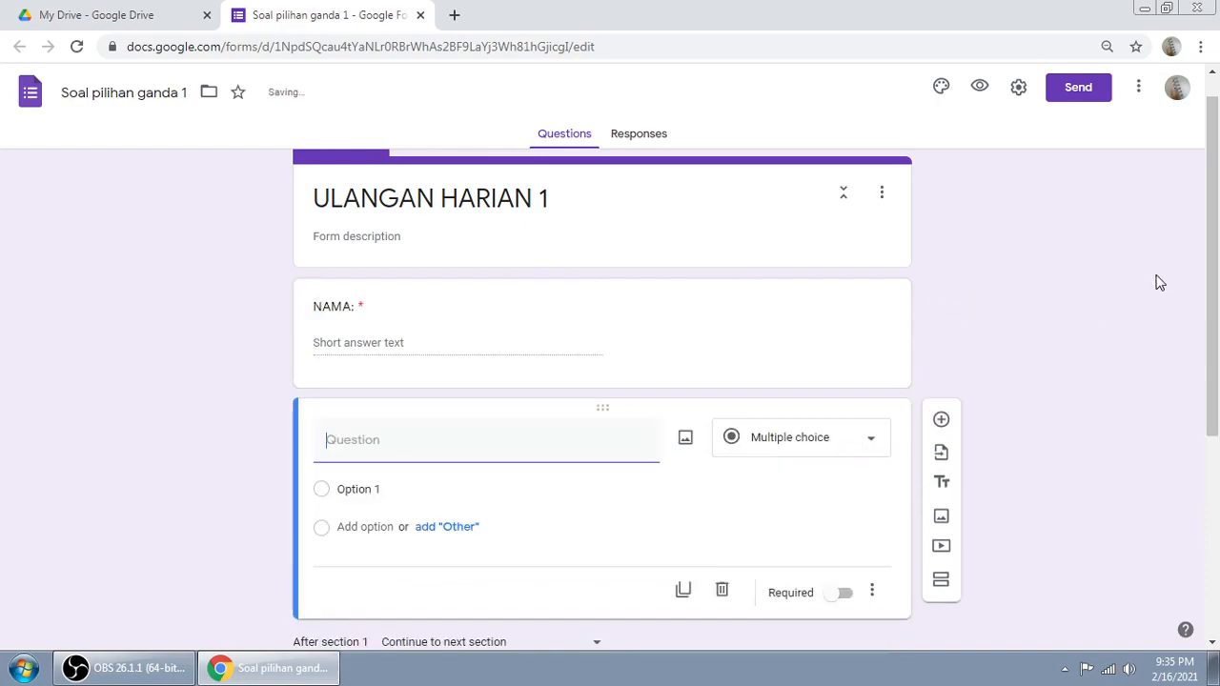
pyautogui.write('NO ABSEN:')
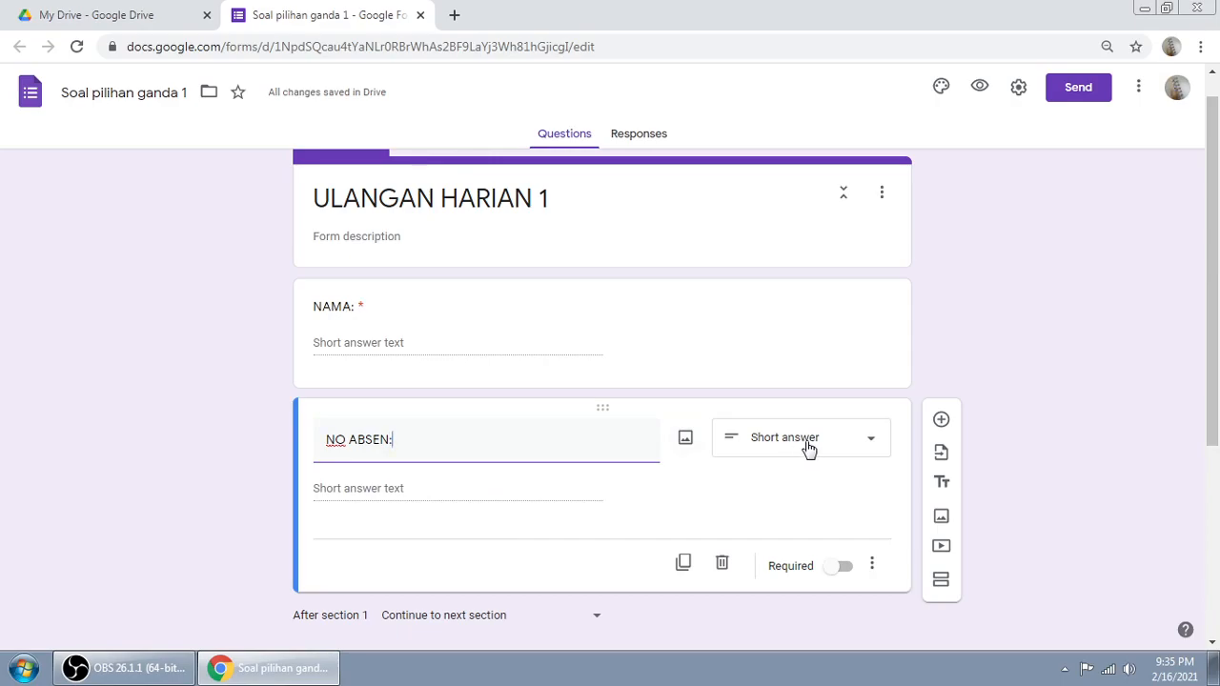
pyautogui.click(840, 569)
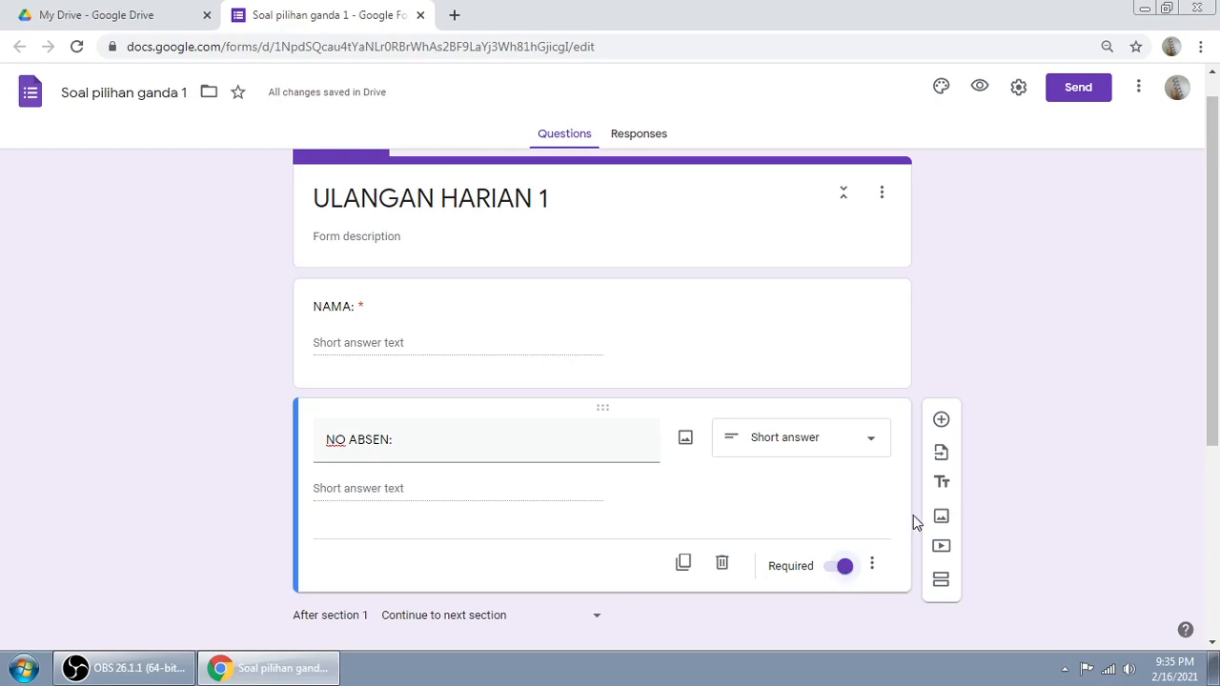
pyautogui.moveTo(1210, 319); pyautogui.dragTo(1212, 358)
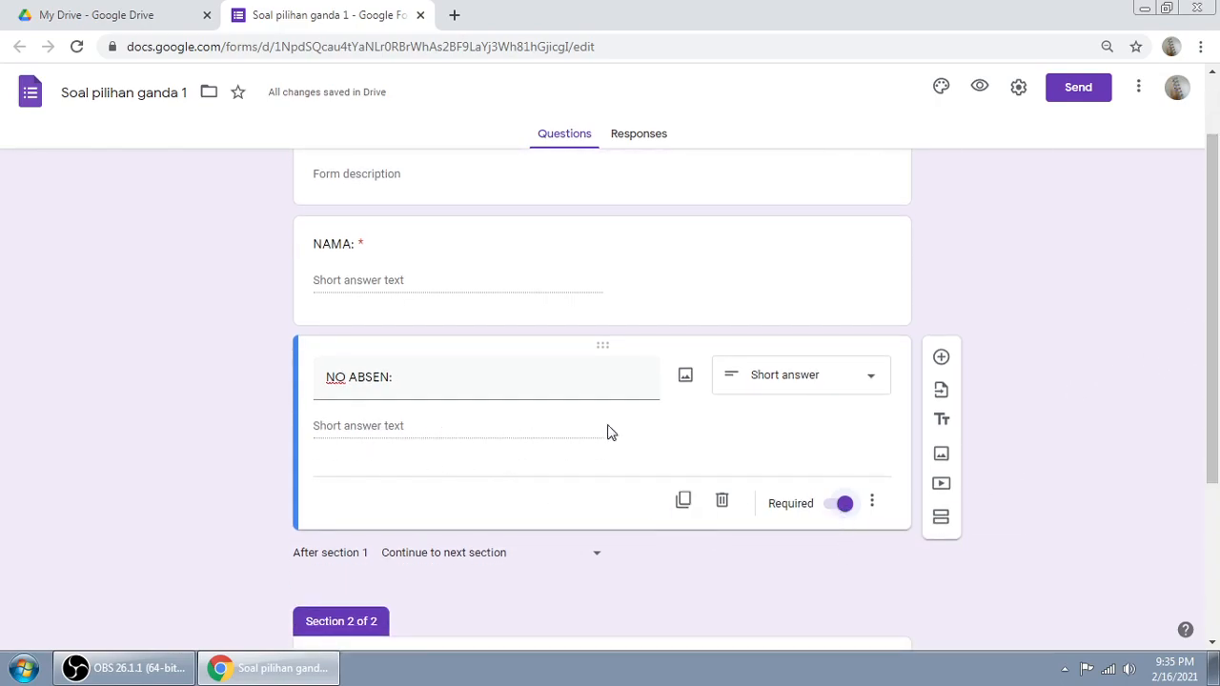
pyautogui.moveTo(1218, 332); pyautogui.dragTo(1219, 306)
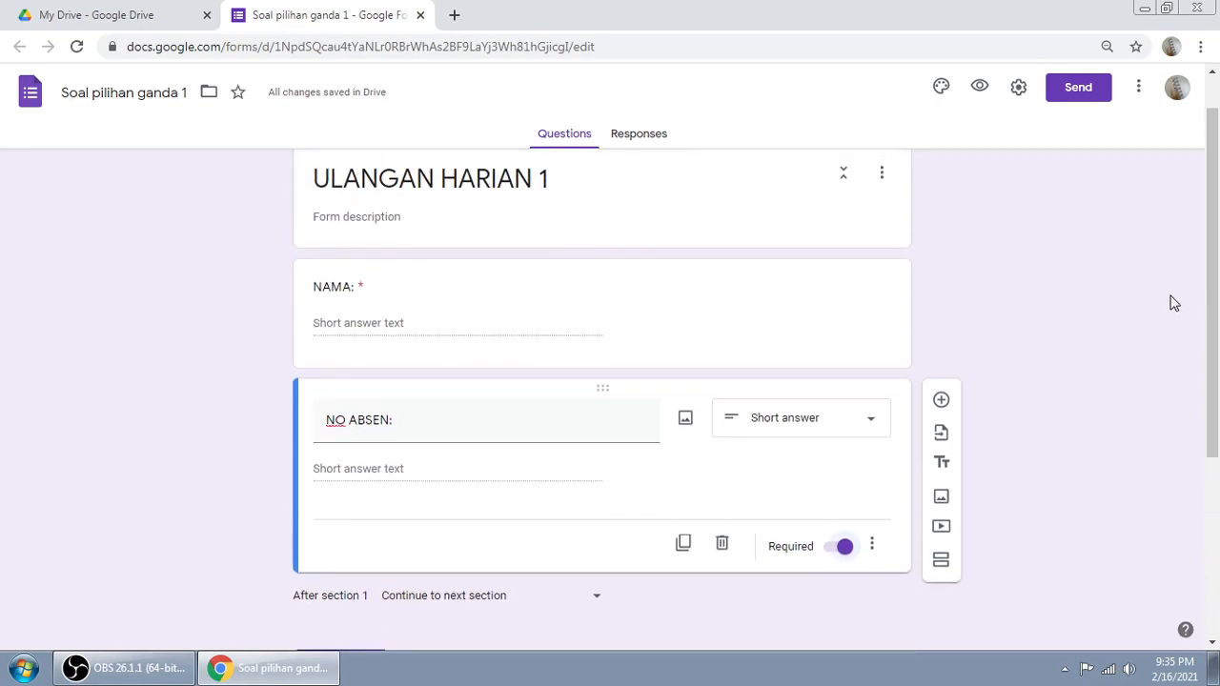
pyautogui.scroll(1, 1149, 276)
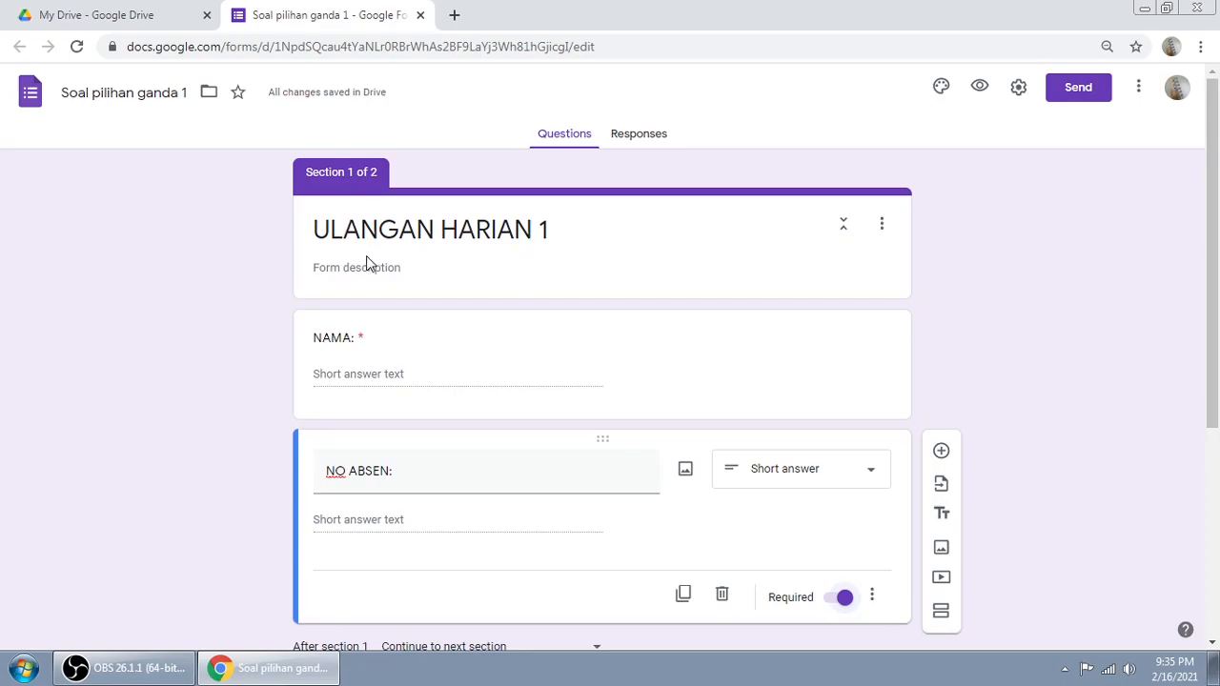
pyautogui.scroll(-3, 1106, 288)
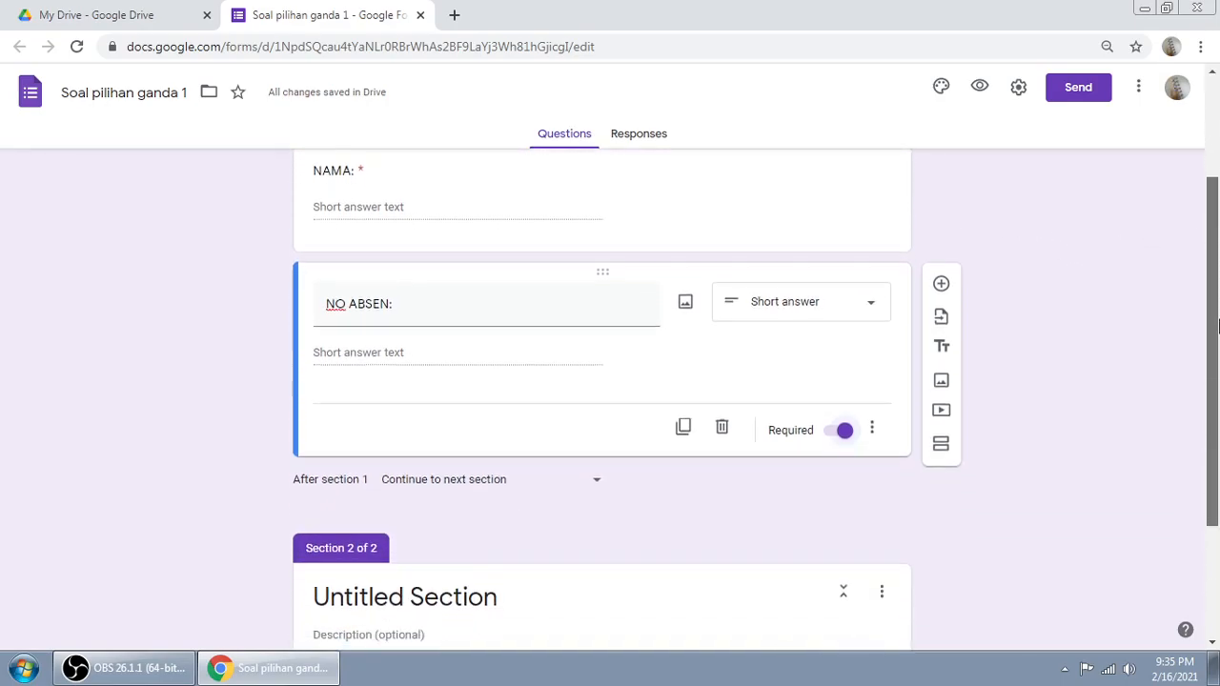
# Step: Add a third question titled 'KELAS:' and bring up its question-type list
pyautogui.click(941, 285)
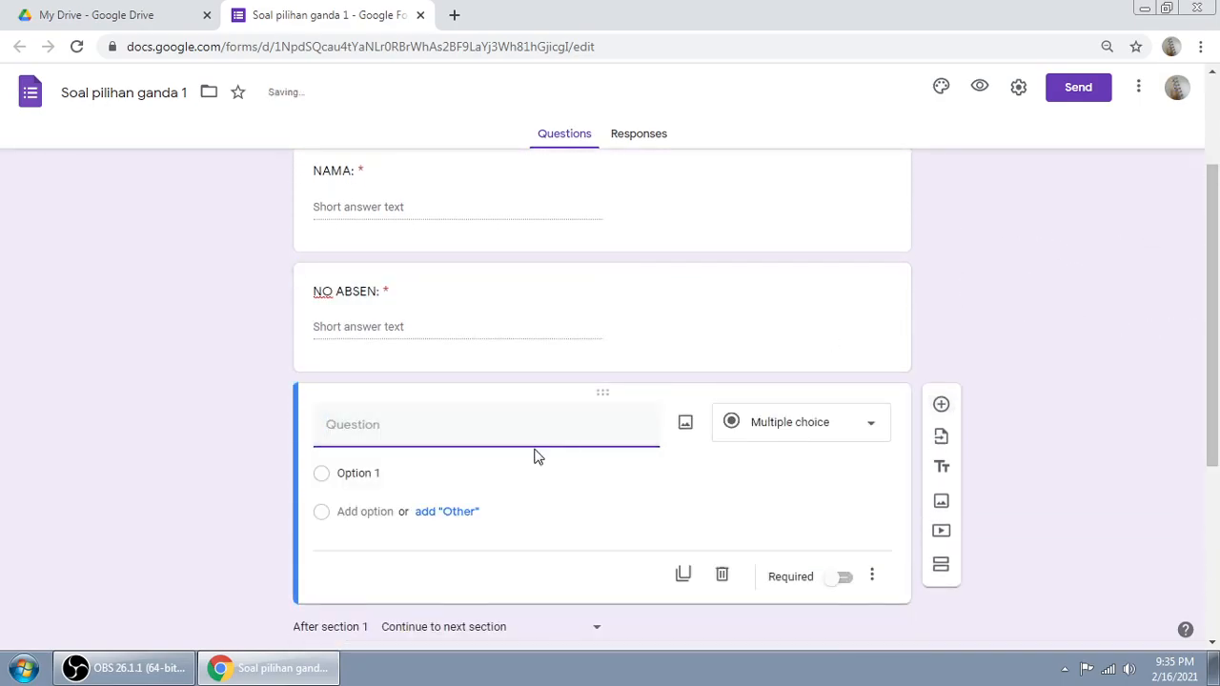
pyautogui.write('KELAS:')
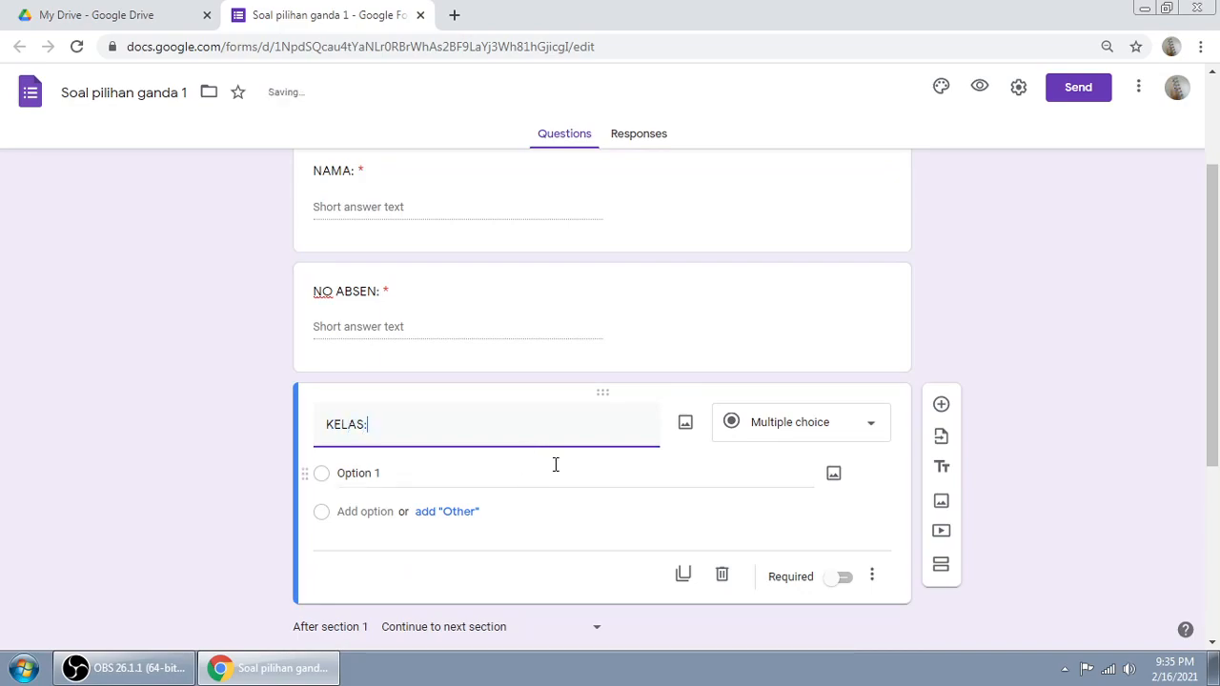
pyautogui.scroll(-2, 1198, 333)
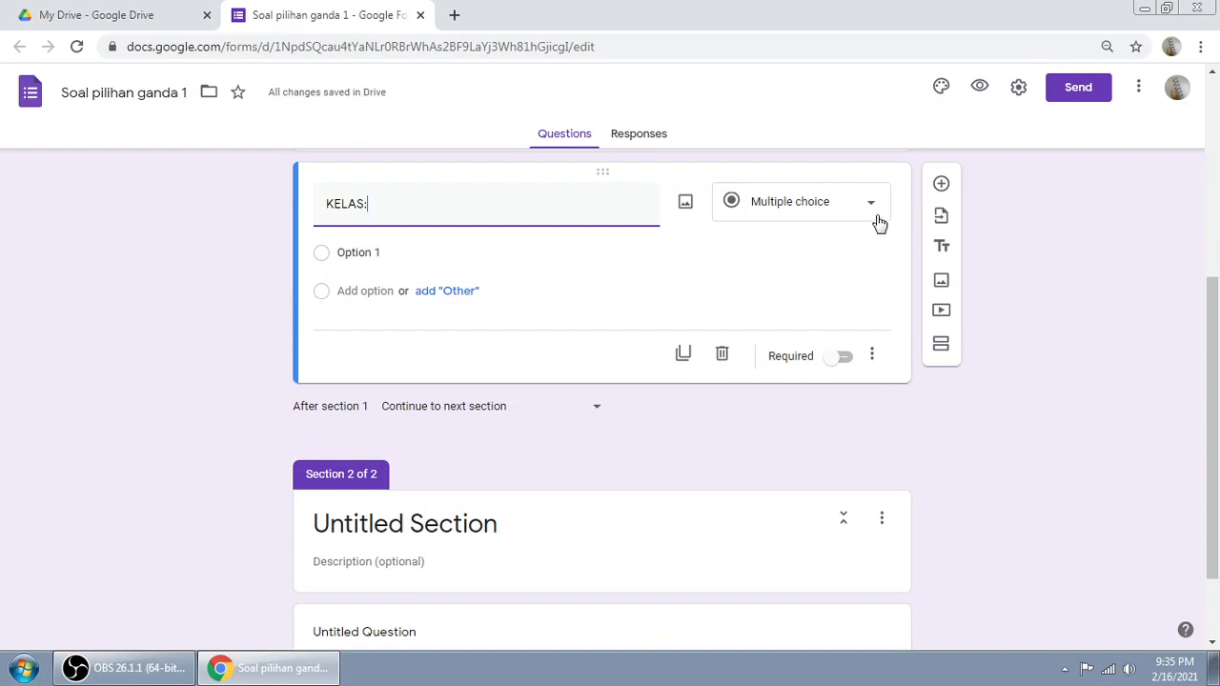
pyautogui.click(874, 219)
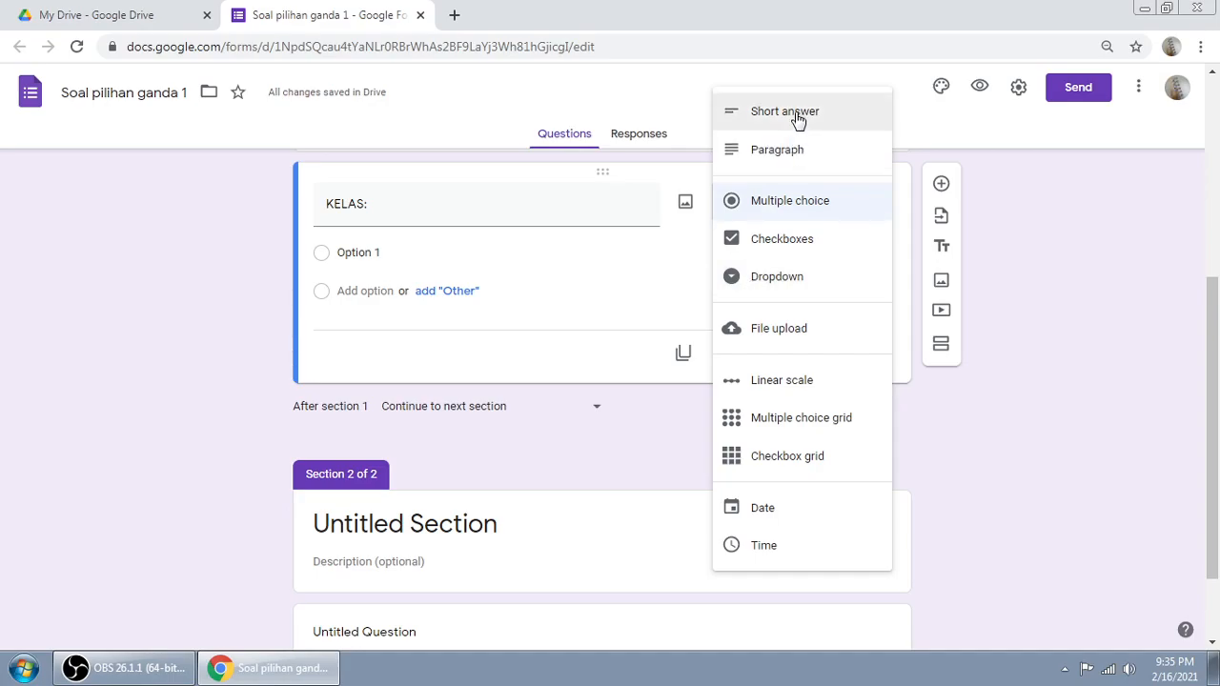
# Step: Make 'KELAS:' a dropdown offering the choices 'XII IPA 1' and 'XII IPA 2'
pyautogui.click(777, 277)
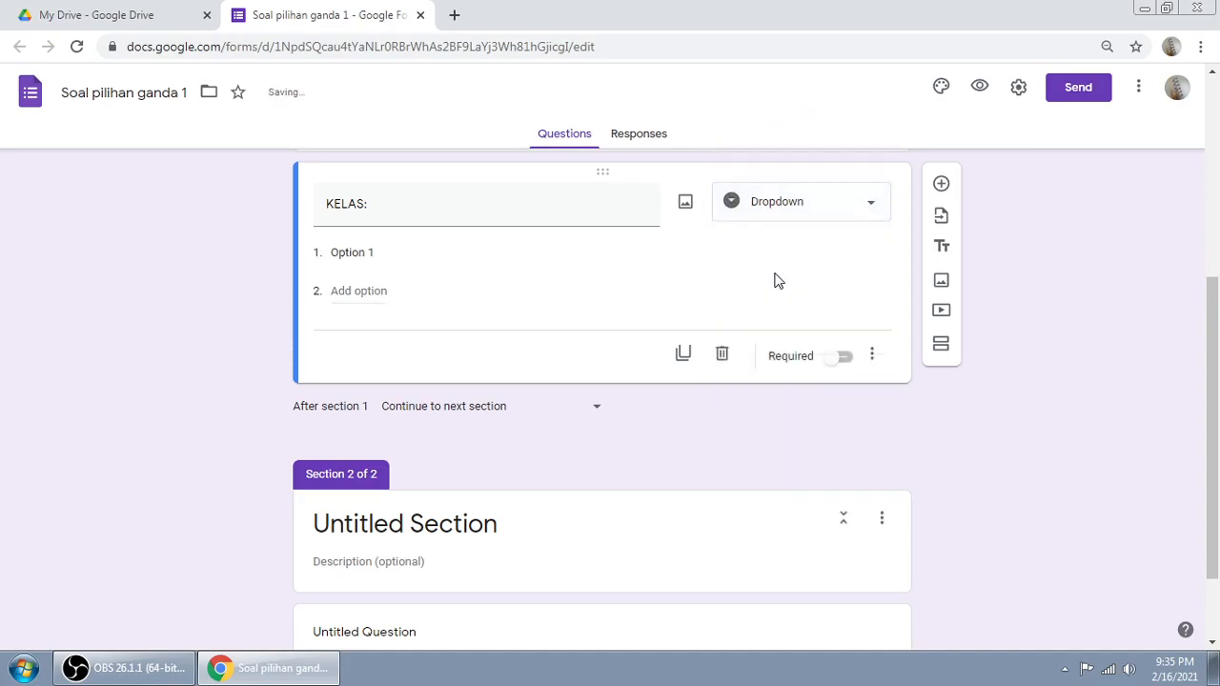
pyautogui.click(355, 252)
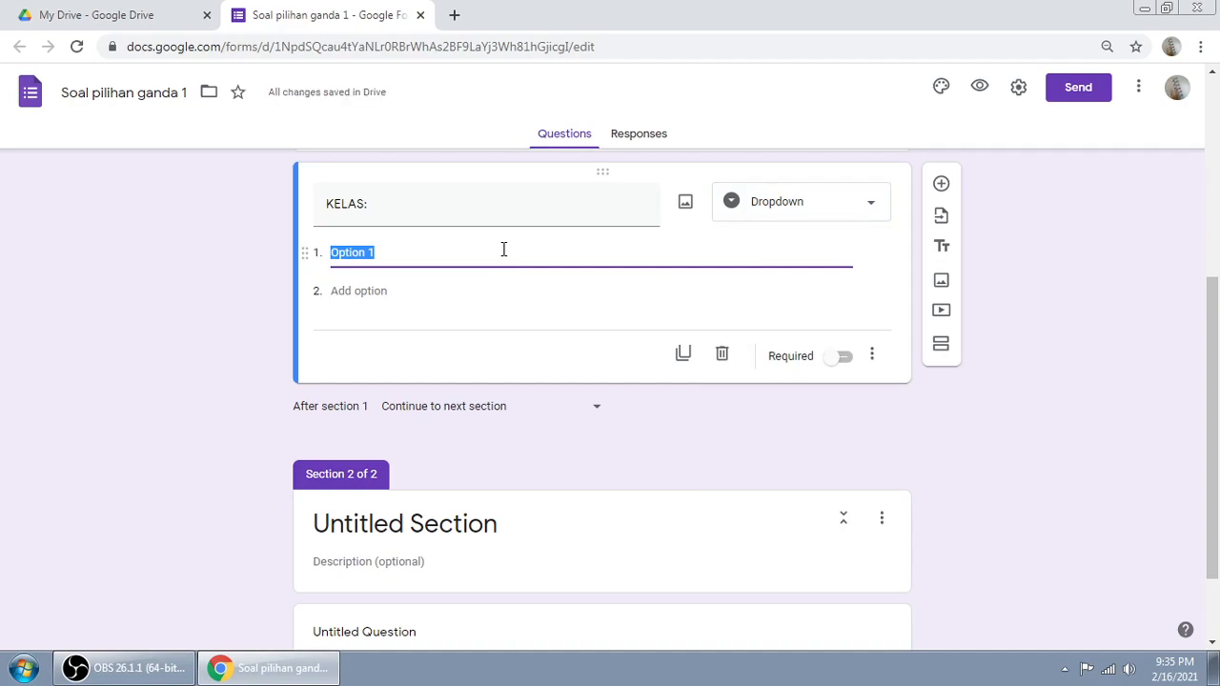
pyautogui.write('XII')
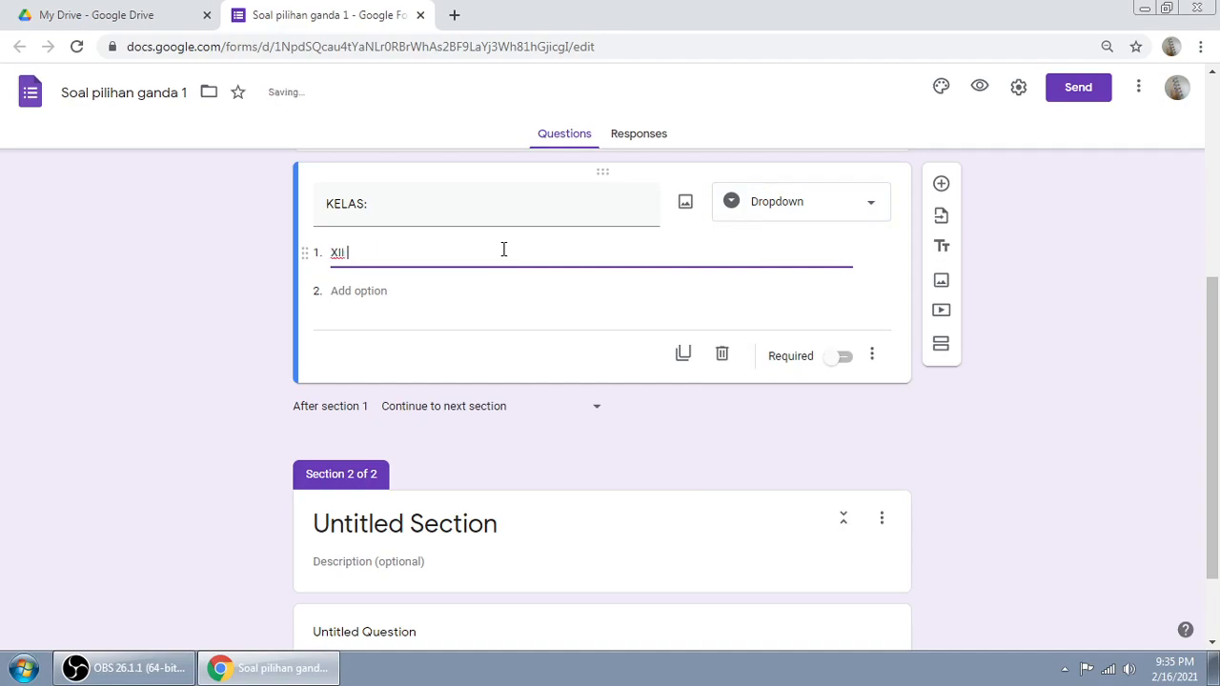
pyautogui.write(' IPA 1')
pyautogui.click(339, 292)
pyautogui.write('XII IPA ')
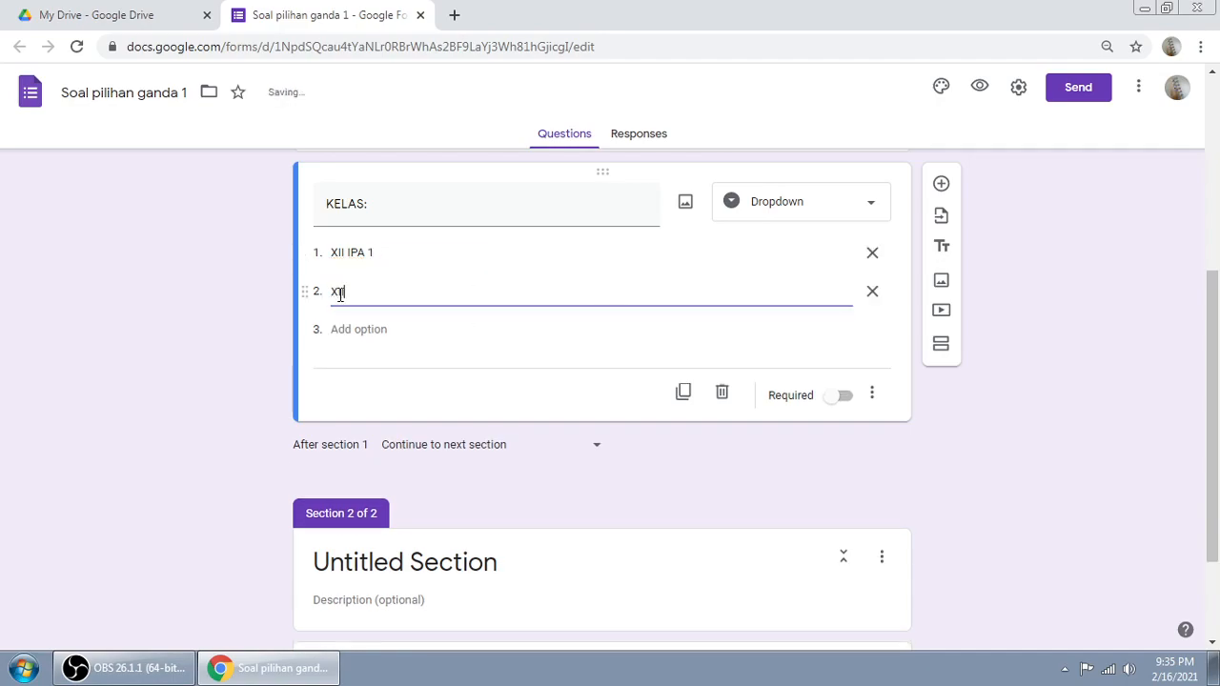
pyautogui.write('2')
# Step: Mark the 'KELAS:' dropdown question as required
pyautogui.click(1037, 353)
pyautogui.click(847, 405)
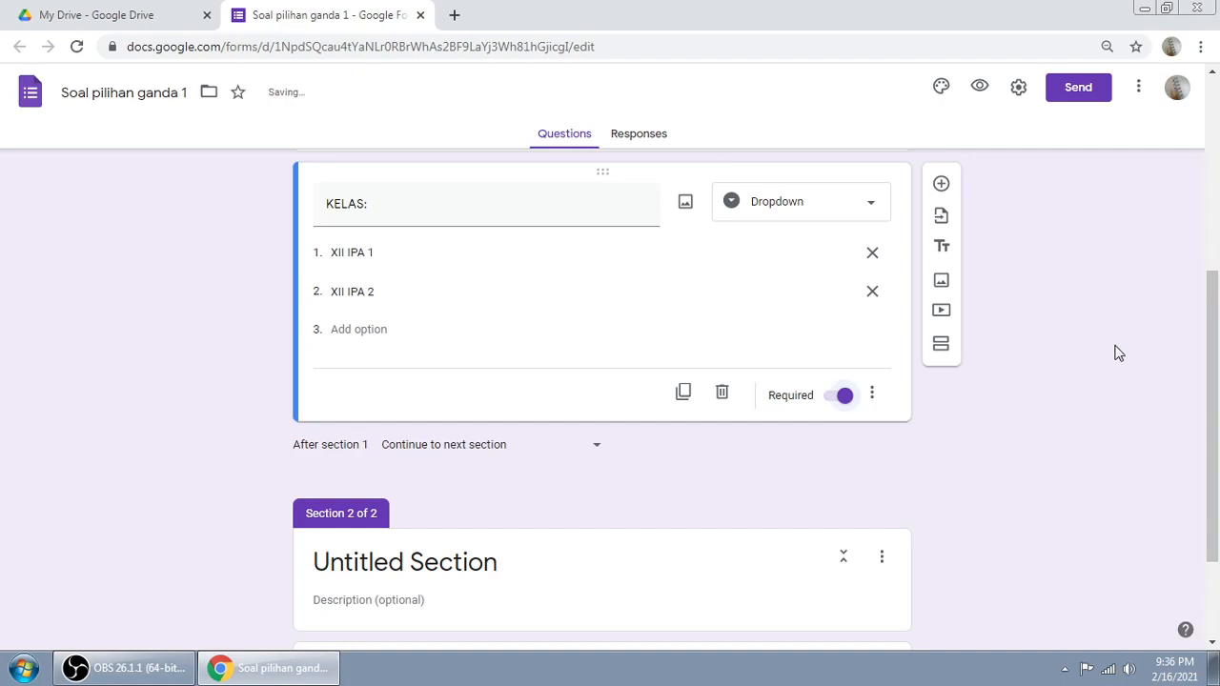
pyautogui.scroll(2, 1135, 329)
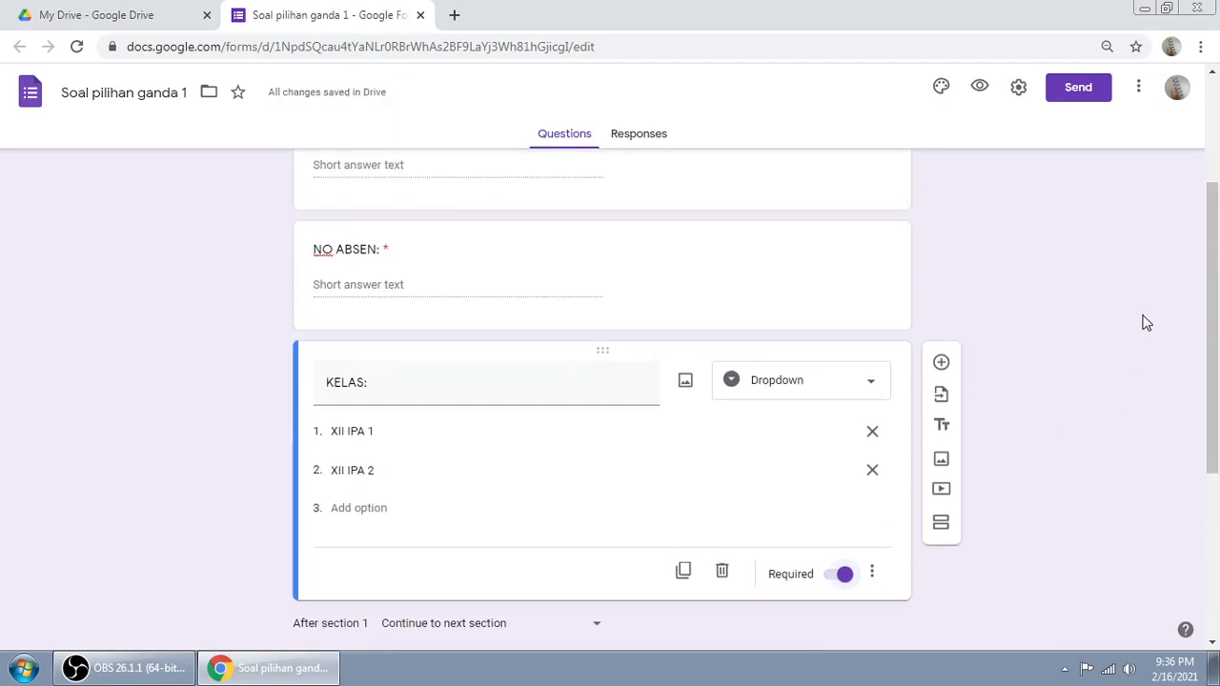
pyautogui.scroll(-2, 1147, 323)
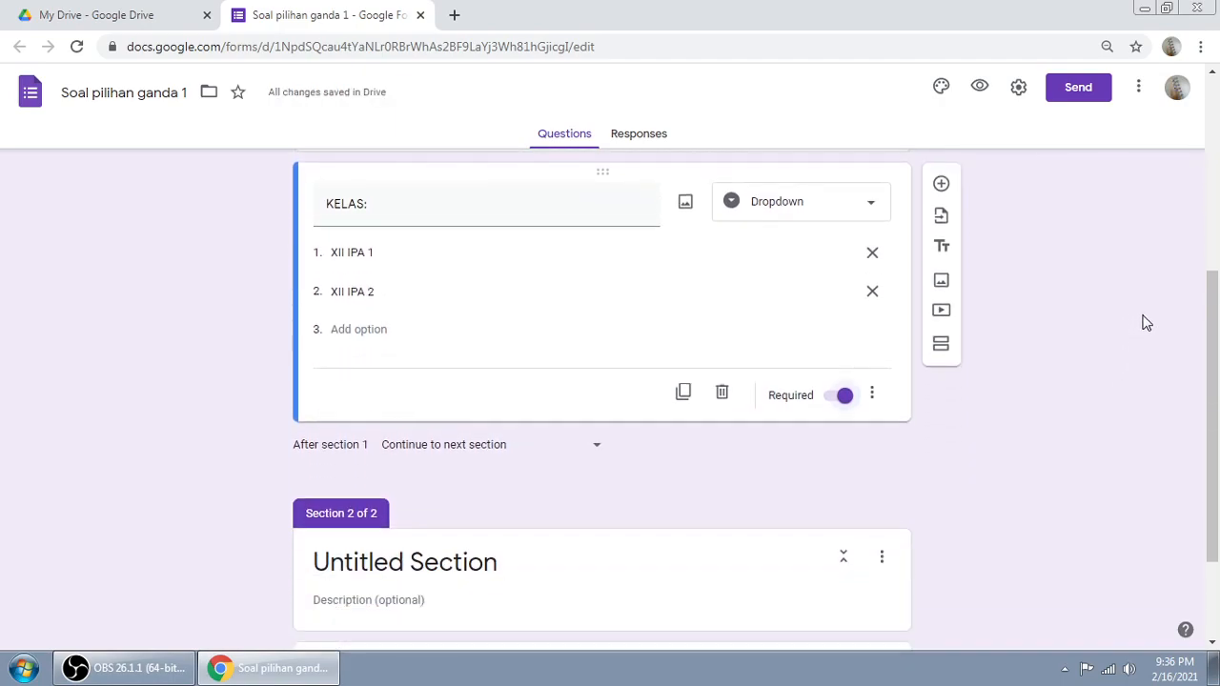
pyautogui.scroll(4, 1147, 324)
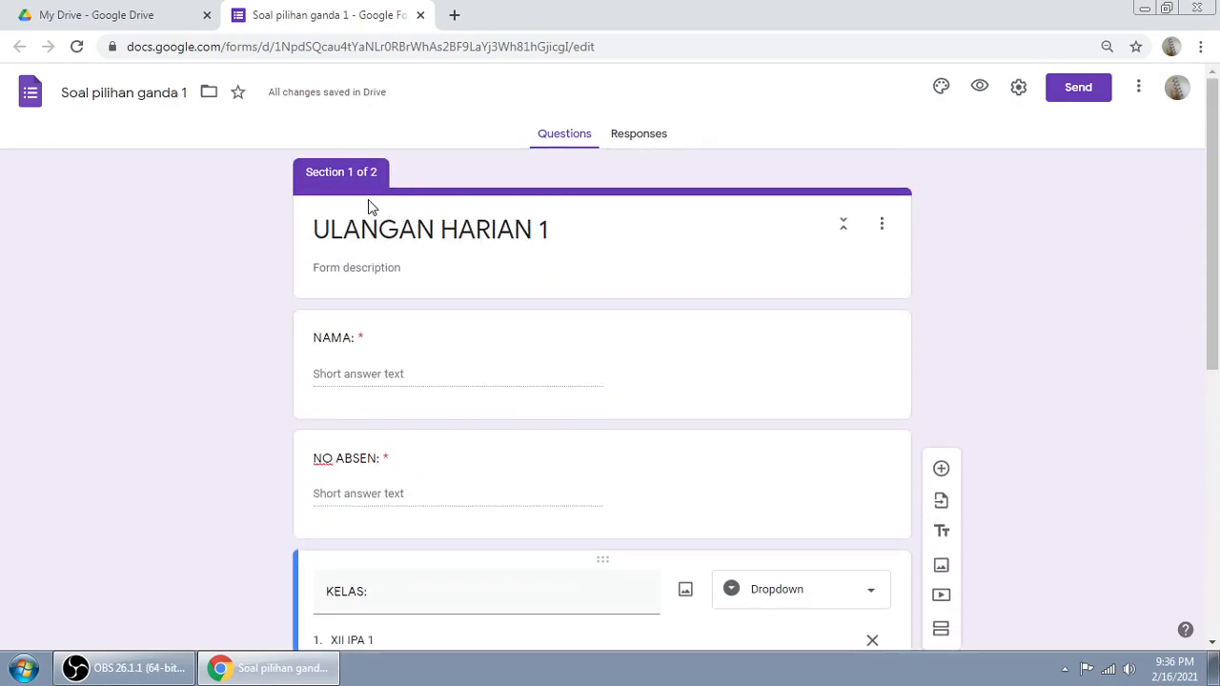
pyautogui.scroll(-4, 957, 273)
pyautogui.scroll(-2, 602, 463)
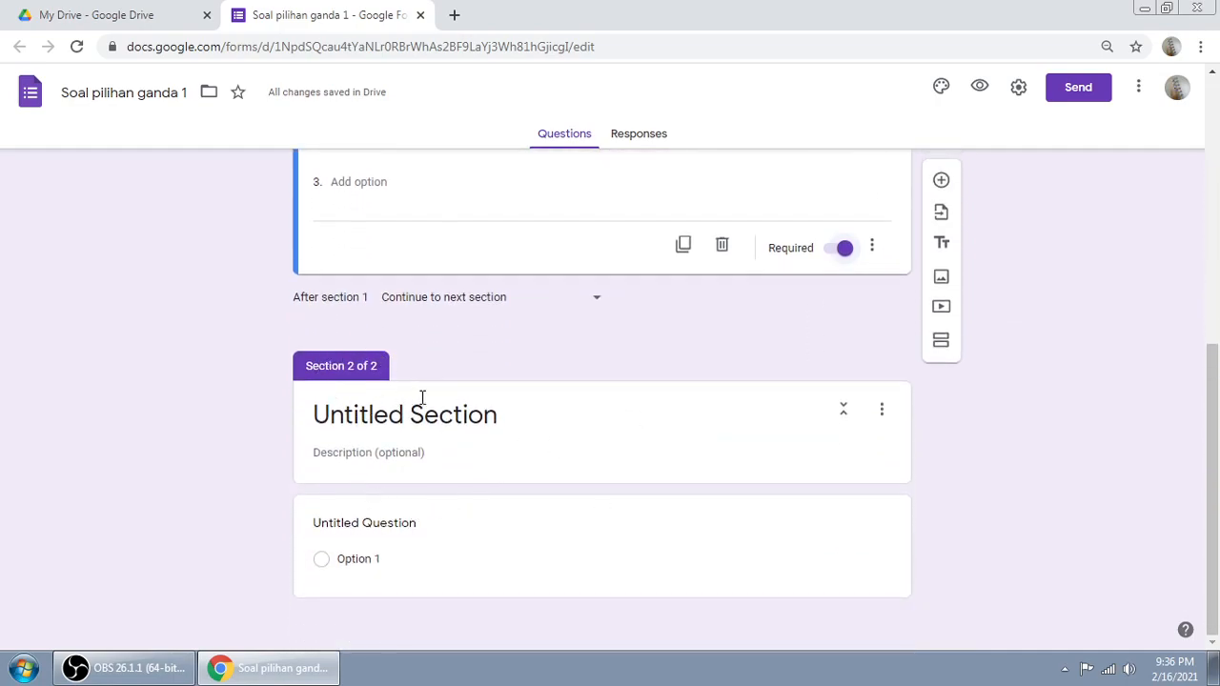
pyautogui.moveTo(1213, 434); pyautogui.dragTo(1217, 162)
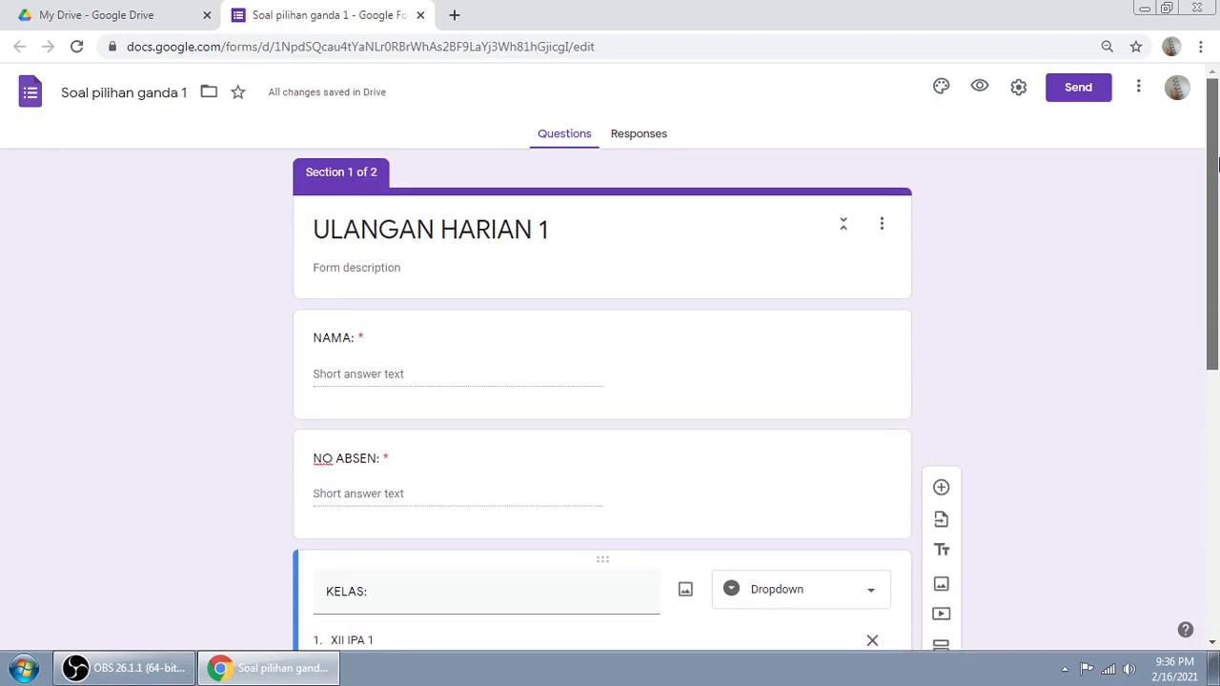
# Step: Enter 'isilah identitas dengan lengkap!' as the description under the ULANGAN HARIAN 1 title
pyautogui.click(346, 268)
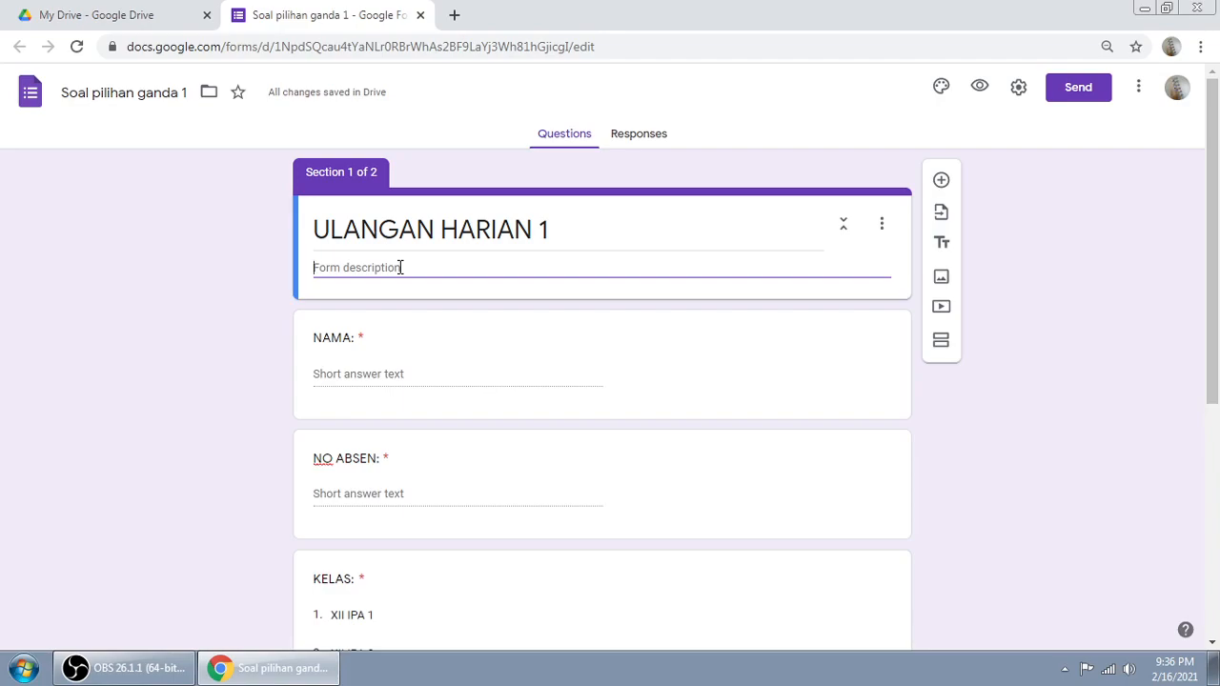
pyautogui.write('I')
pyautogui.press('BackSpace')
pyautogui.write('Isilahien')
pyautogui.press('BackSpace')
pyautogui.write('dent')
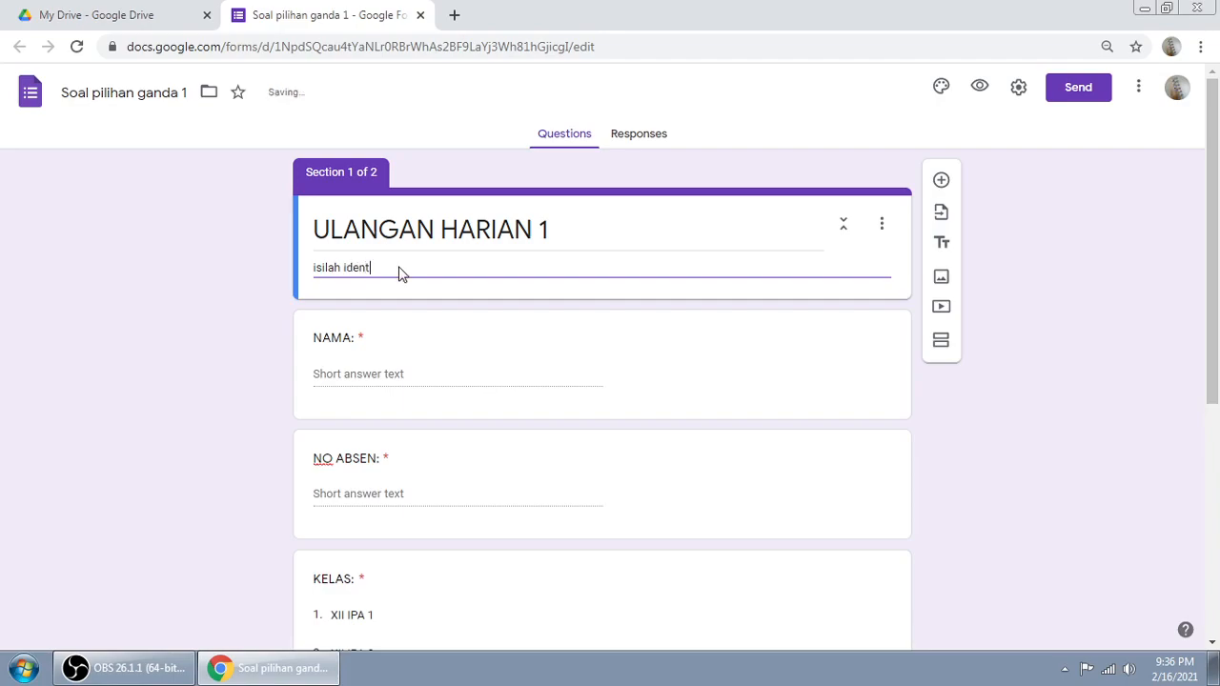
pyautogui.write('itas dengan l')
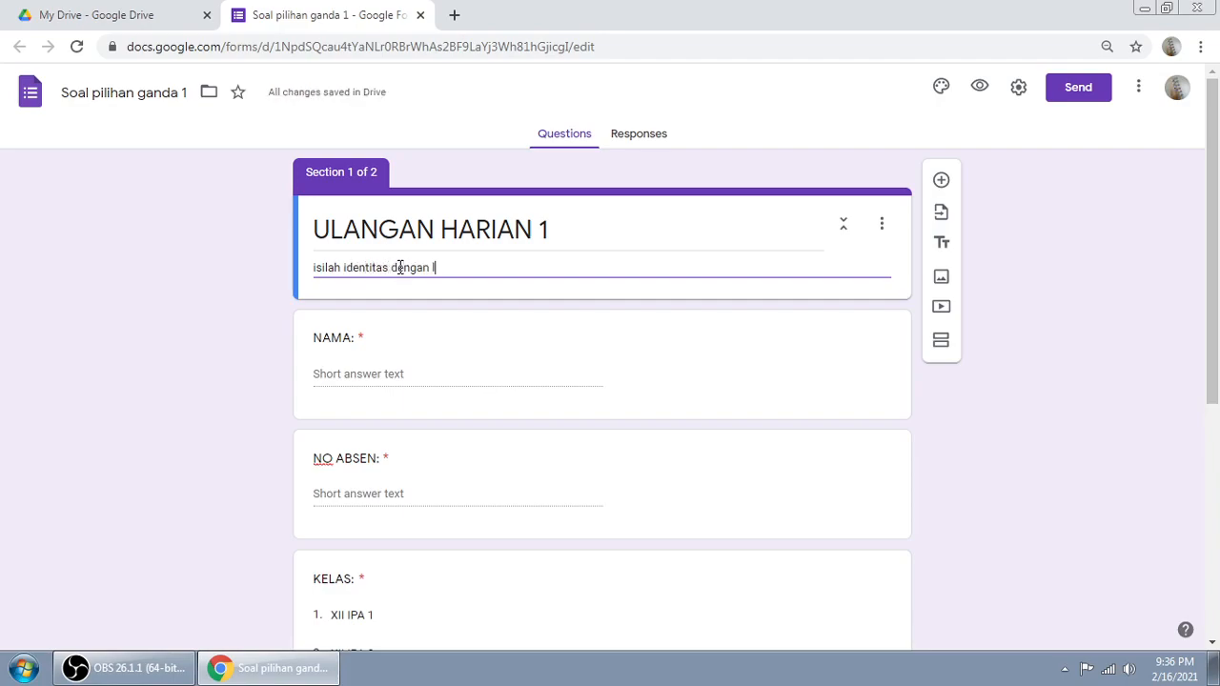
pyautogui.write('engkap!')
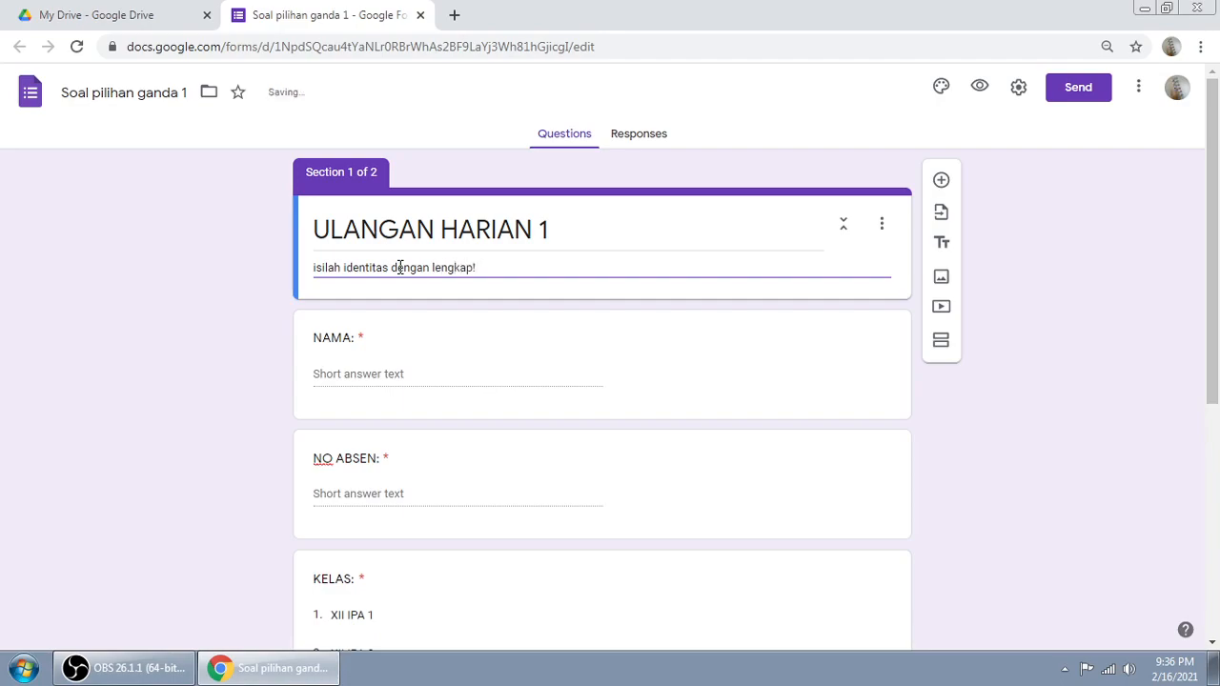
pyautogui.click(296, 339)
pyautogui.scroll(-2, 638, 234)
pyautogui.scroll(2, 638, 235)
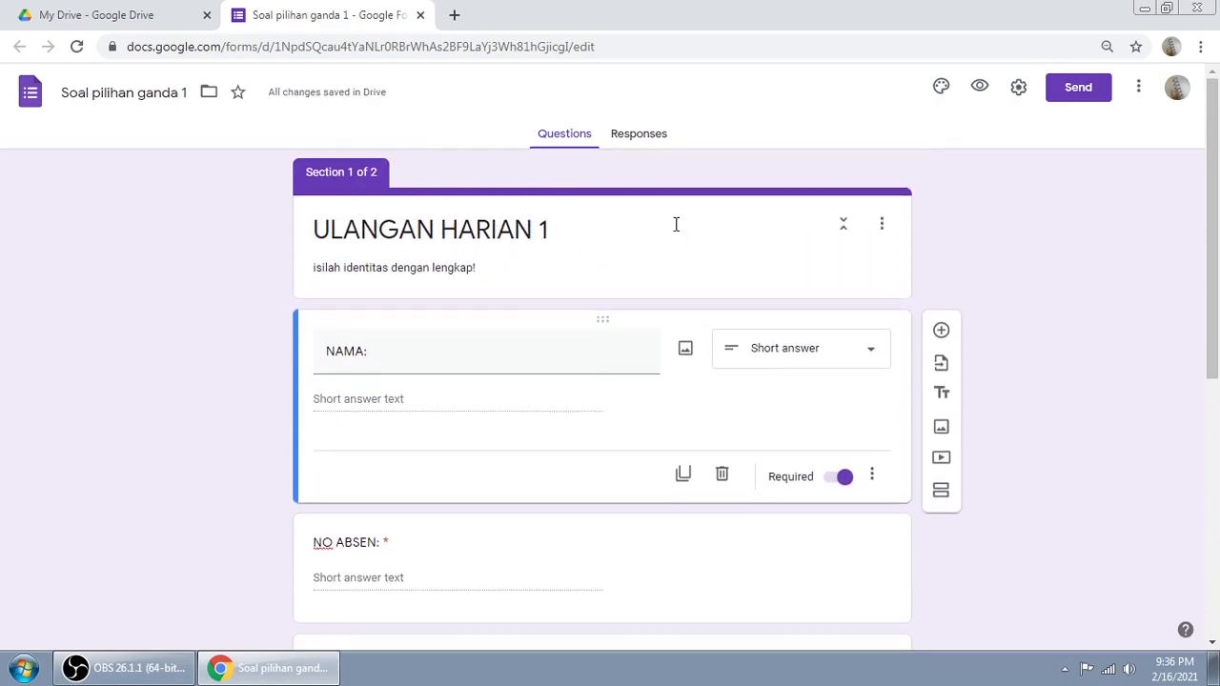
pyautogui.scroll(-4, 676, 229)
pyautogui.scroll(-2, 594, 310)
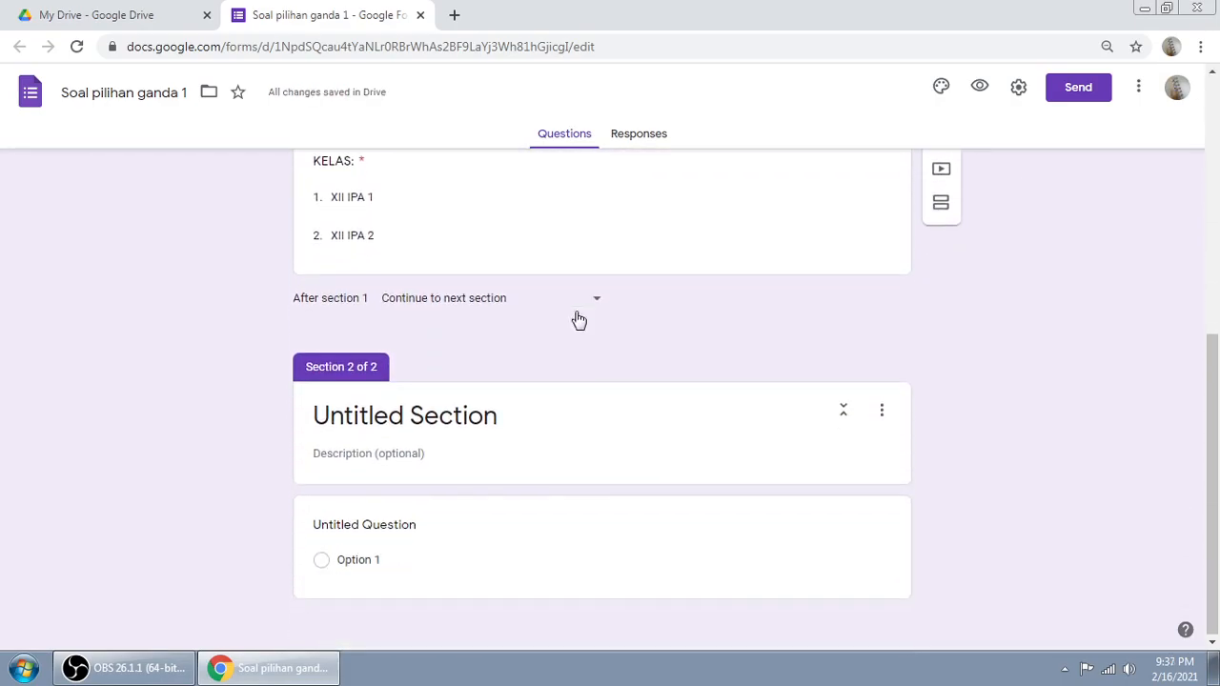
pyautogui.scroll(5, 474, 352)
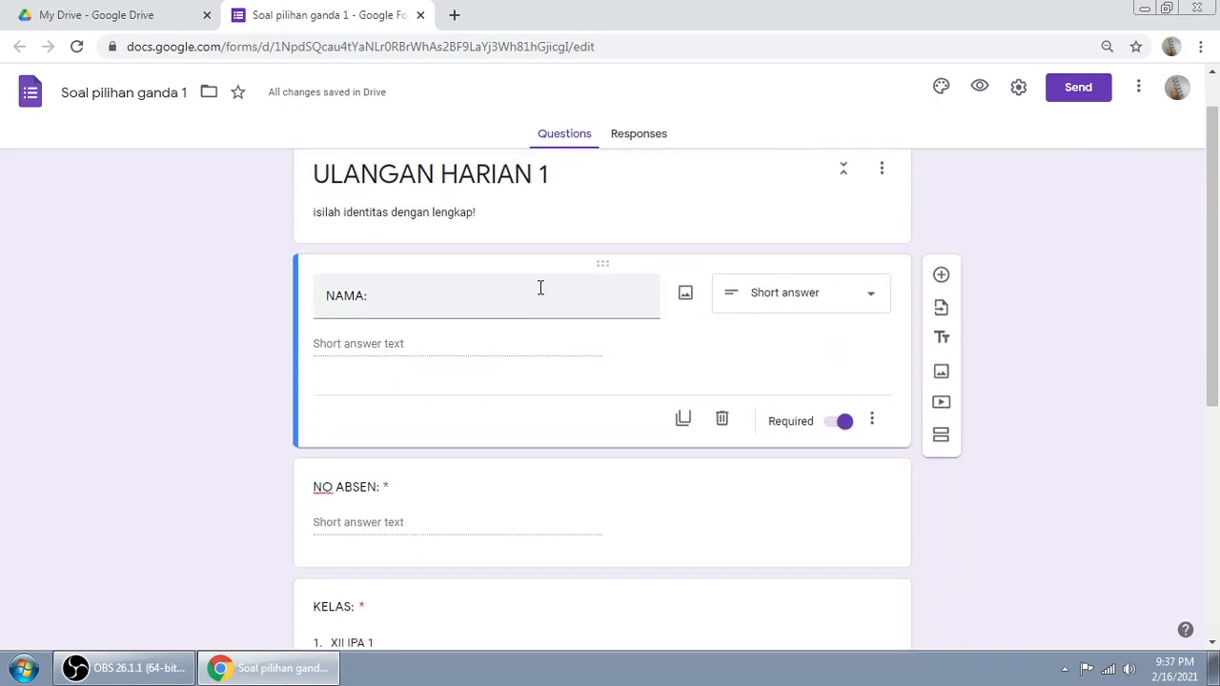
pyautogui.scroll(1, 553, 337)
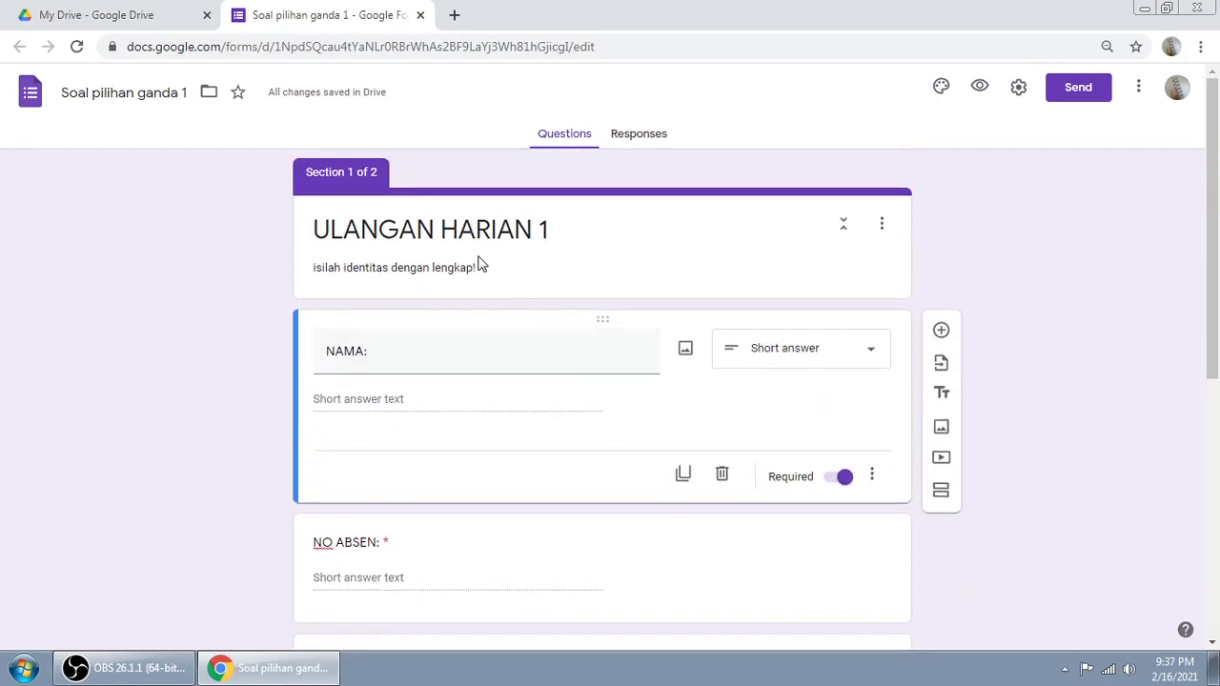
pyautogui.scroll(-2, 493, 290)
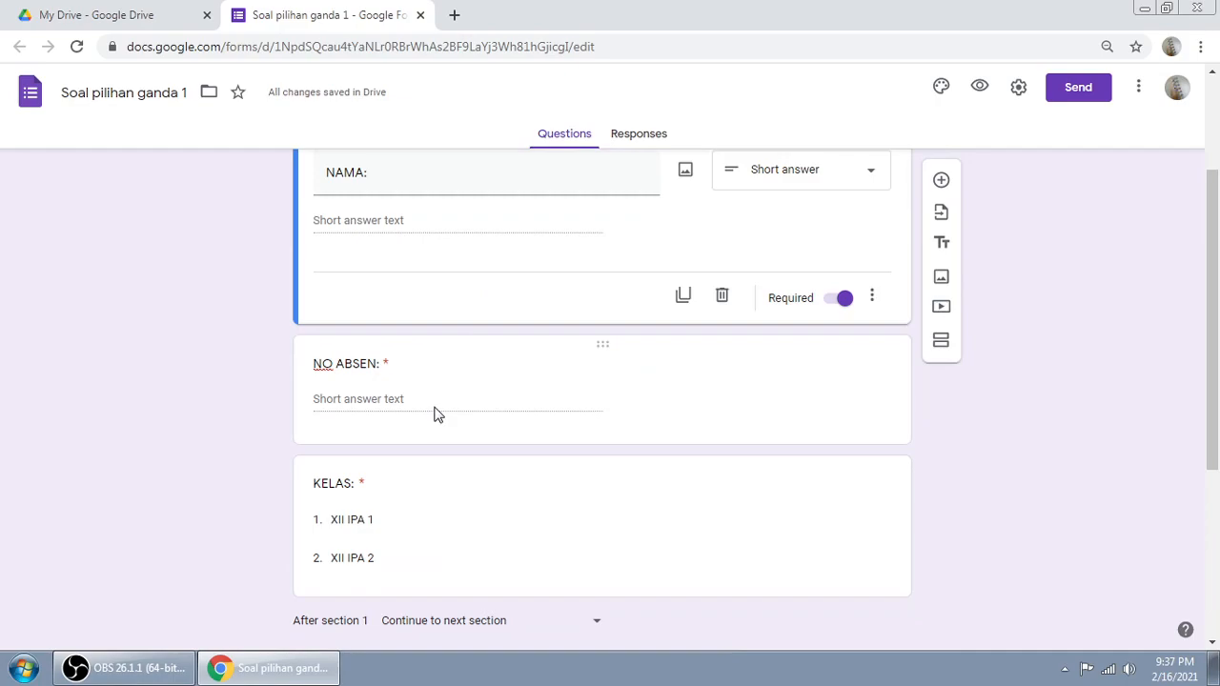
pyautogui.scroll(-2, 477, 391)
pyautogui.scroll(1, 528, 358)
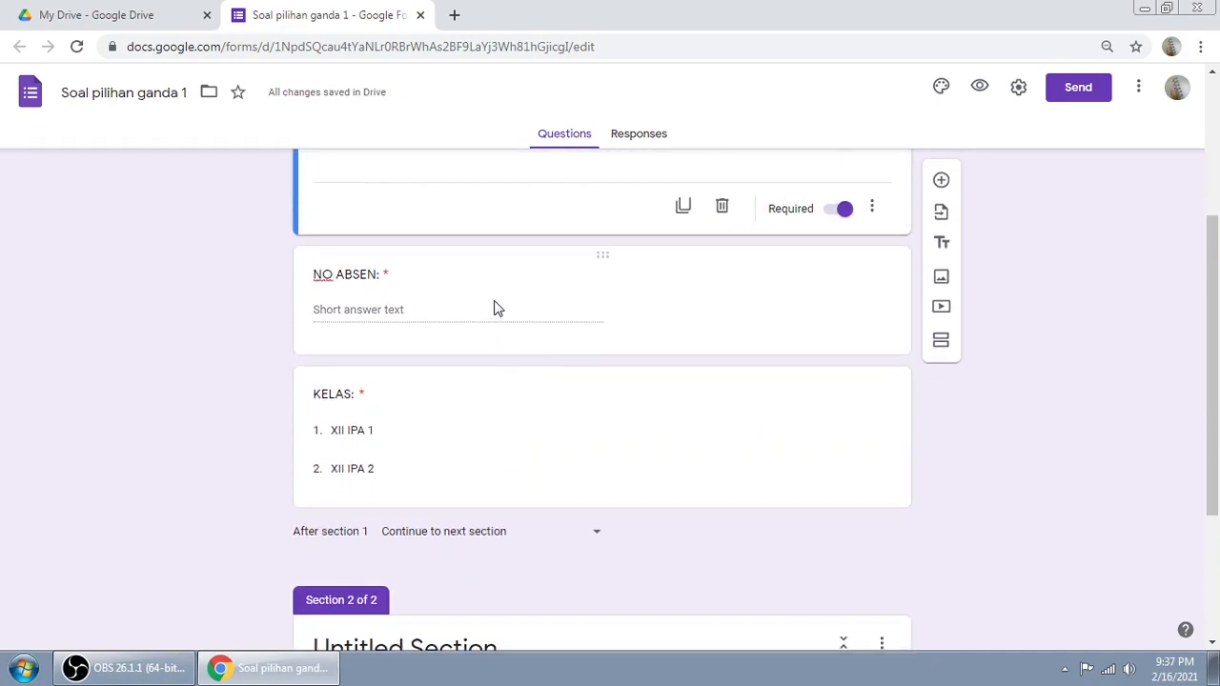
pyautogui.scroll(3, 494, 308)
pyautogui.scroll(-2, 392, 353)
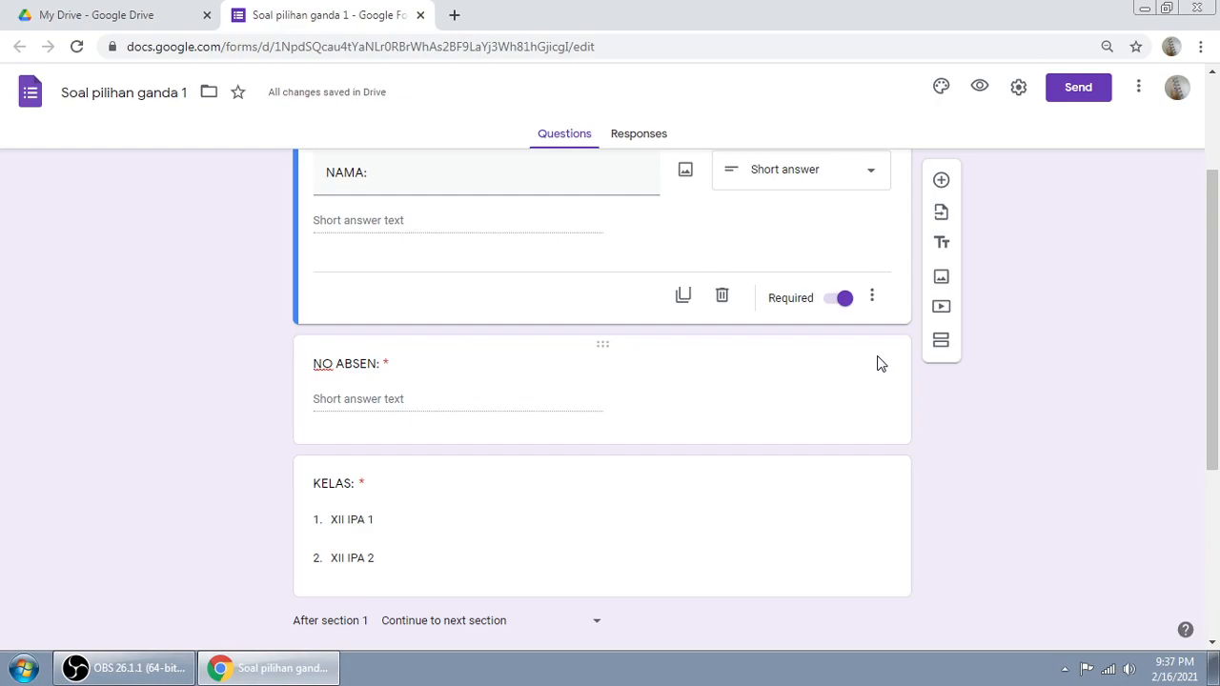
pyautogui.scroll(1, 875, 360)
pyautogui.scroll(1, 505, 344)
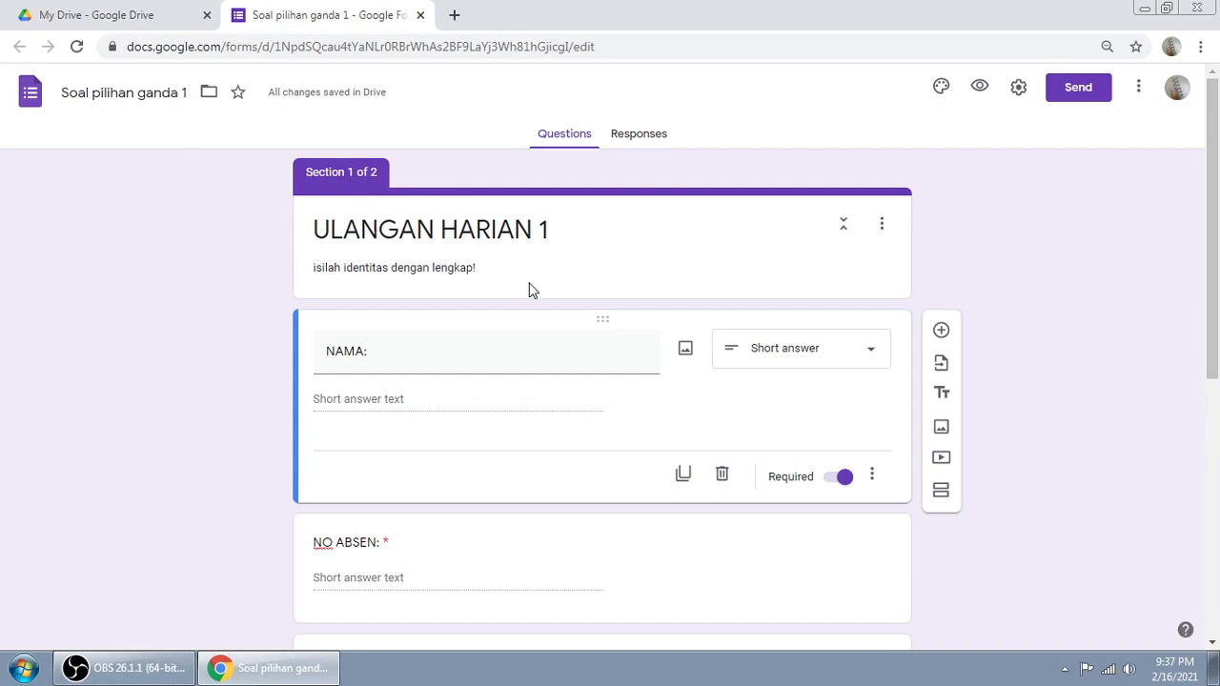
pyautogui.scroll(-5, 532, 291)
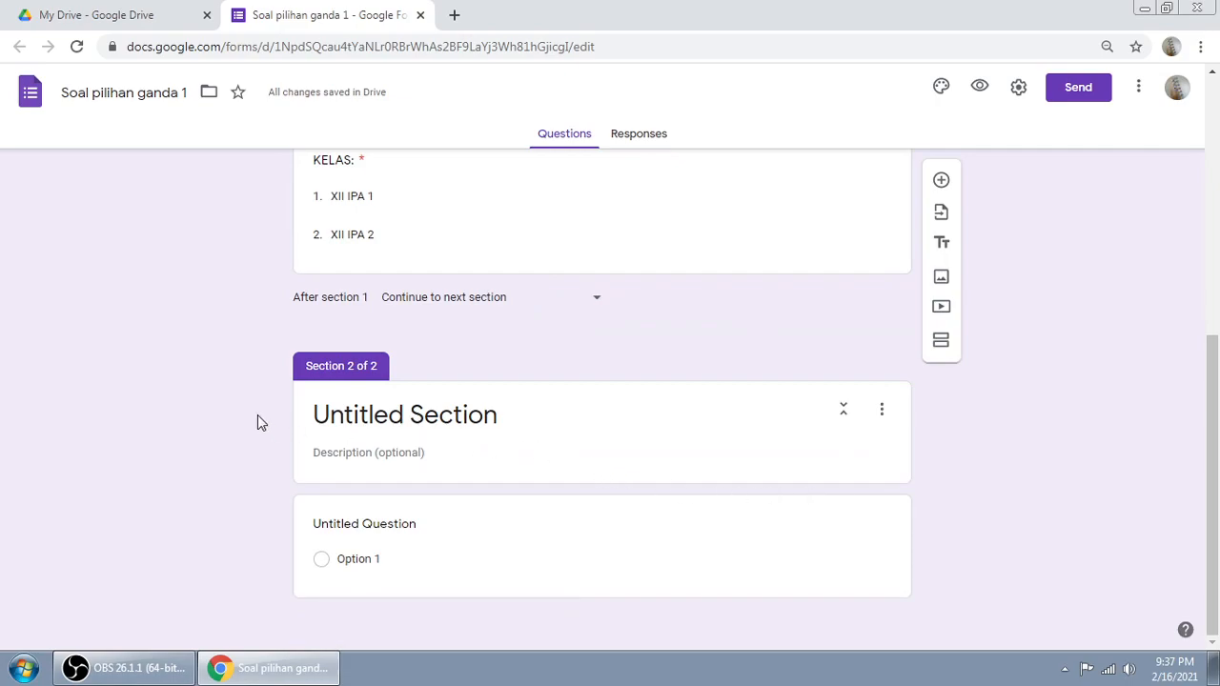
# Step: Rename the second section from 'Untitled Section' to 'SOAL PILIHAN GANDA'
pyautogui.click(403, 411)
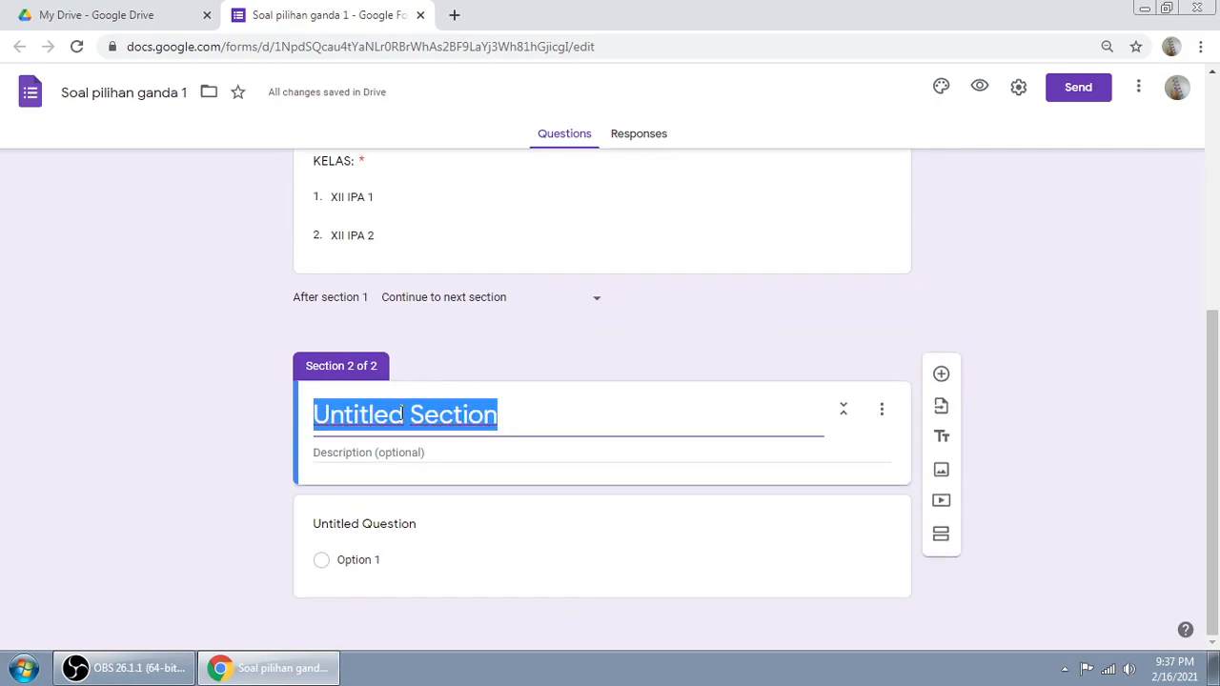
pyautogui.write('SOAL PILIHAN GANDA')
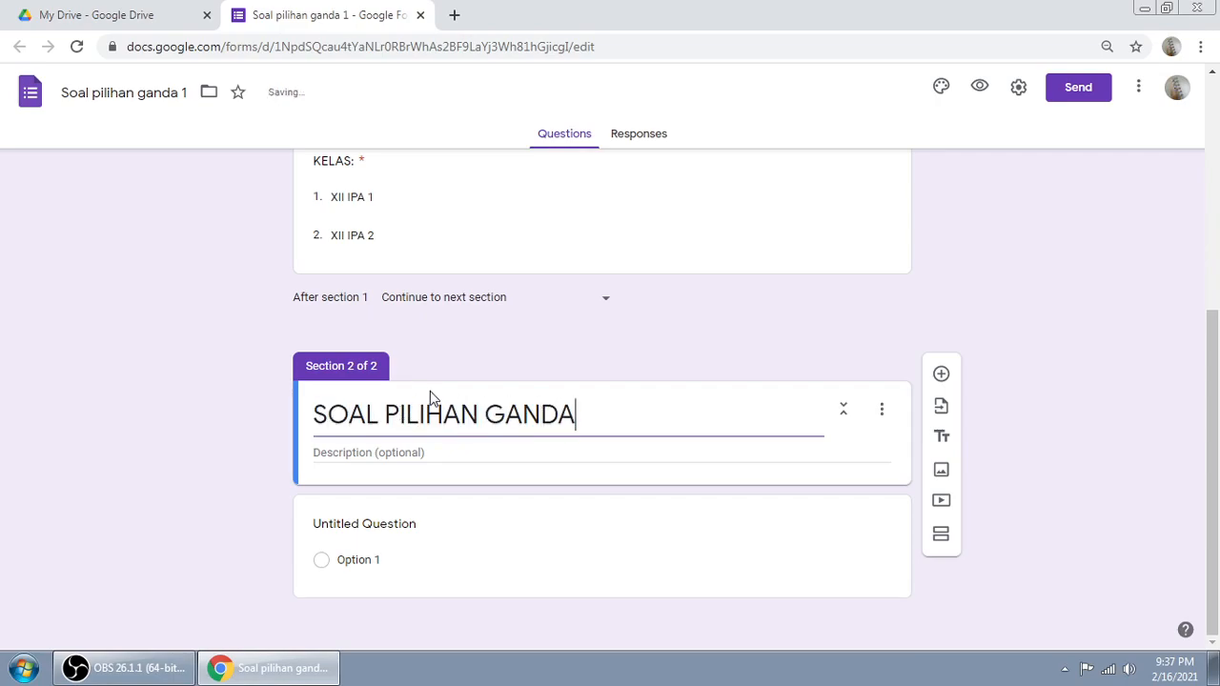
pyautogui.click(1035, 471)
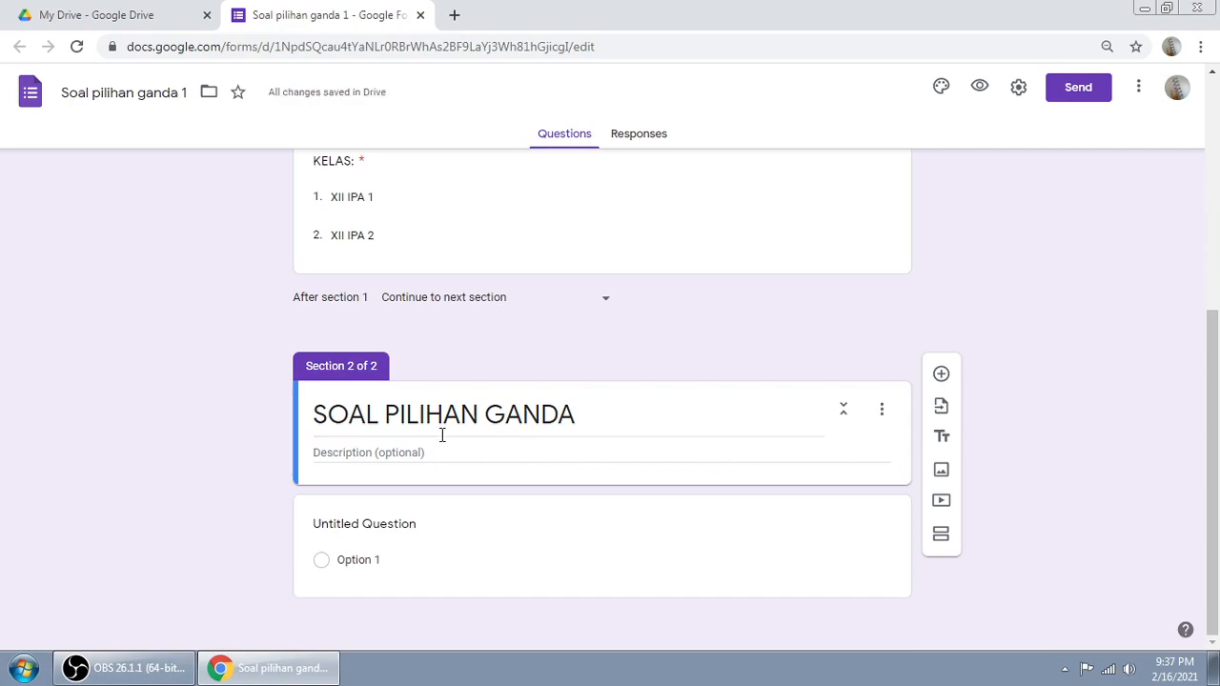
pyautogui.moveTo(316, 414); pyautogui.dragTo(575, 413)
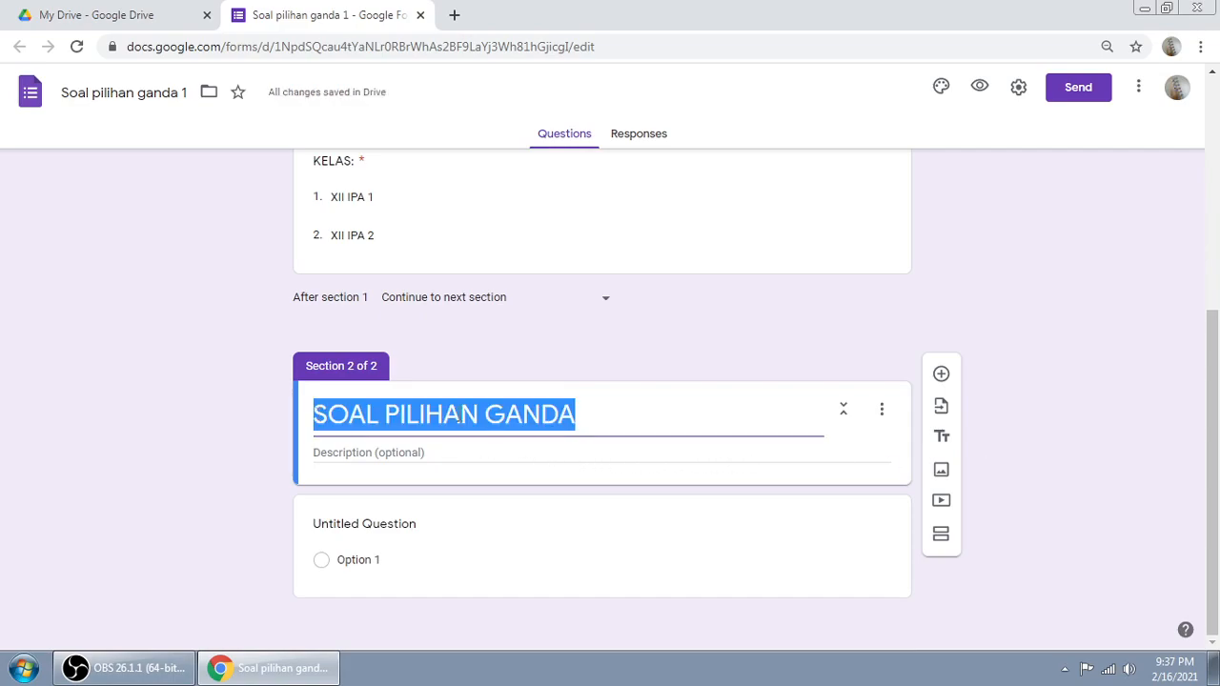
pyautogui.click(628, 411)
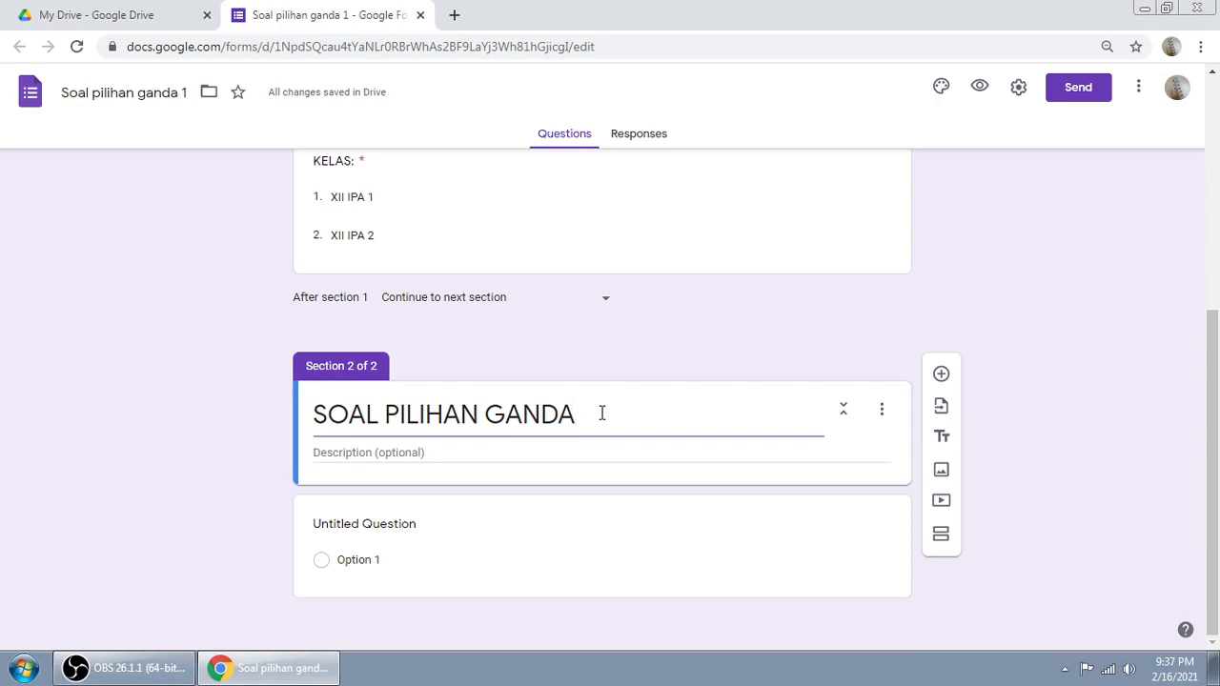
# Step: Give section 2 the description 'pilihlah salah satu jawaban yang paling benar!'
pyautogui.click(401, 448)
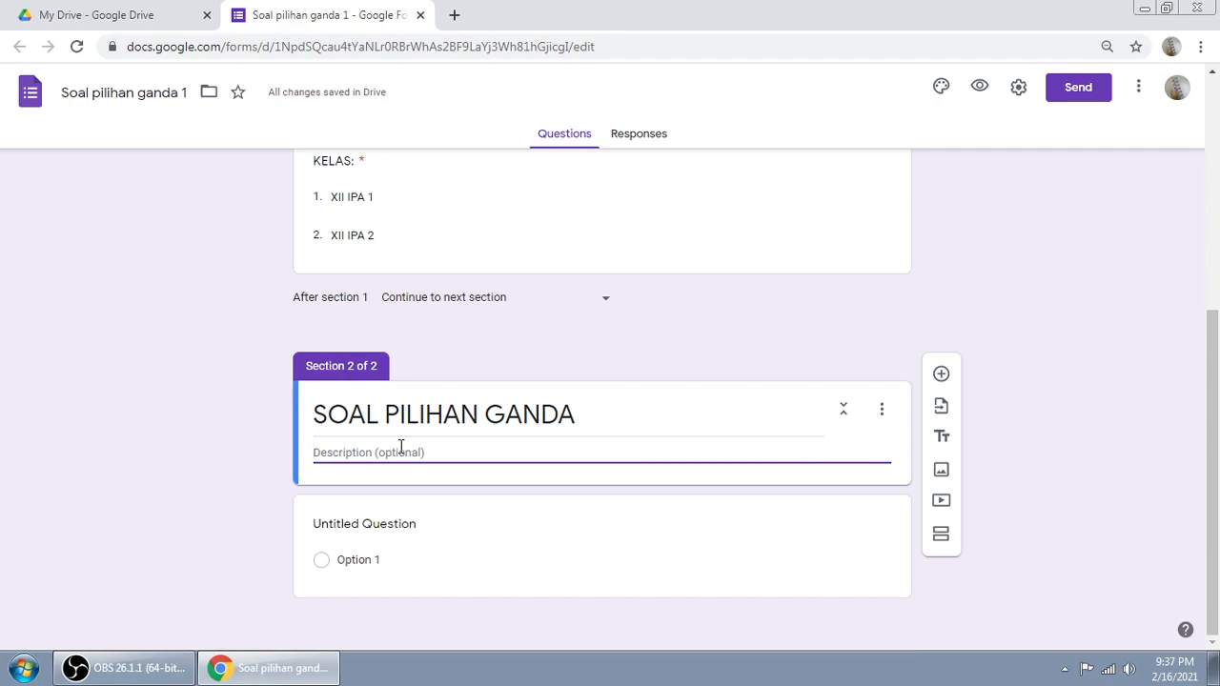
pyautogui.write('jawabala')
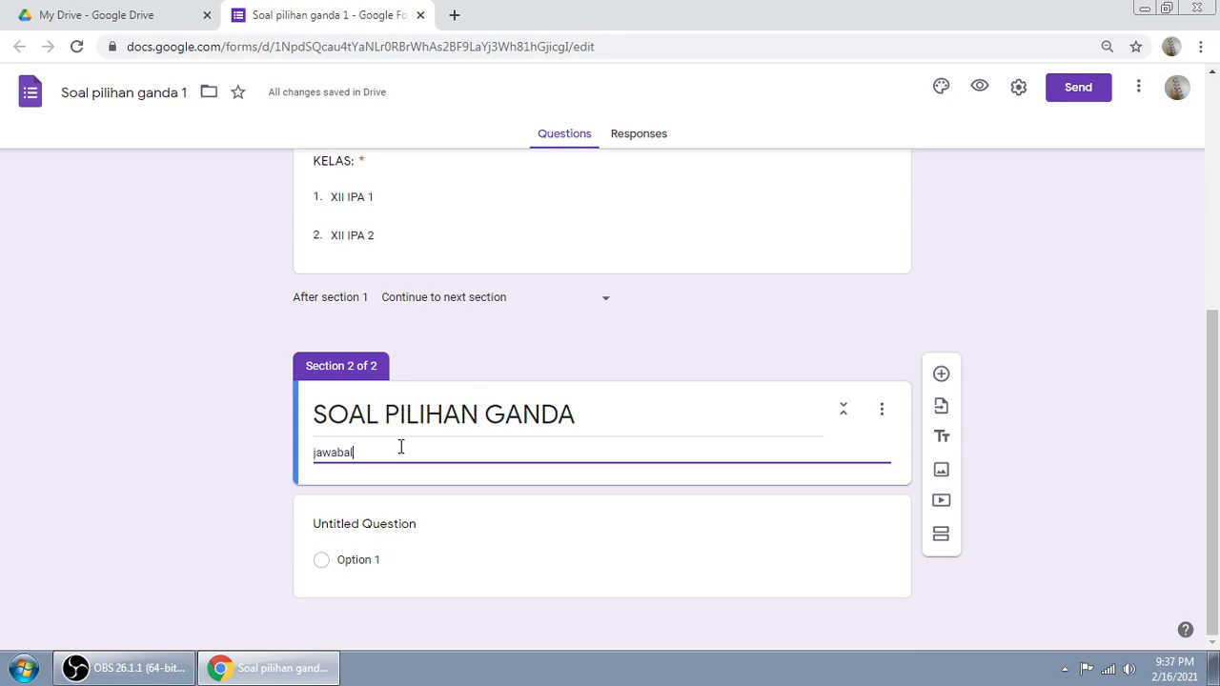
pyautogui.press('BackSpace')
pyautogui.press('BackSpace')
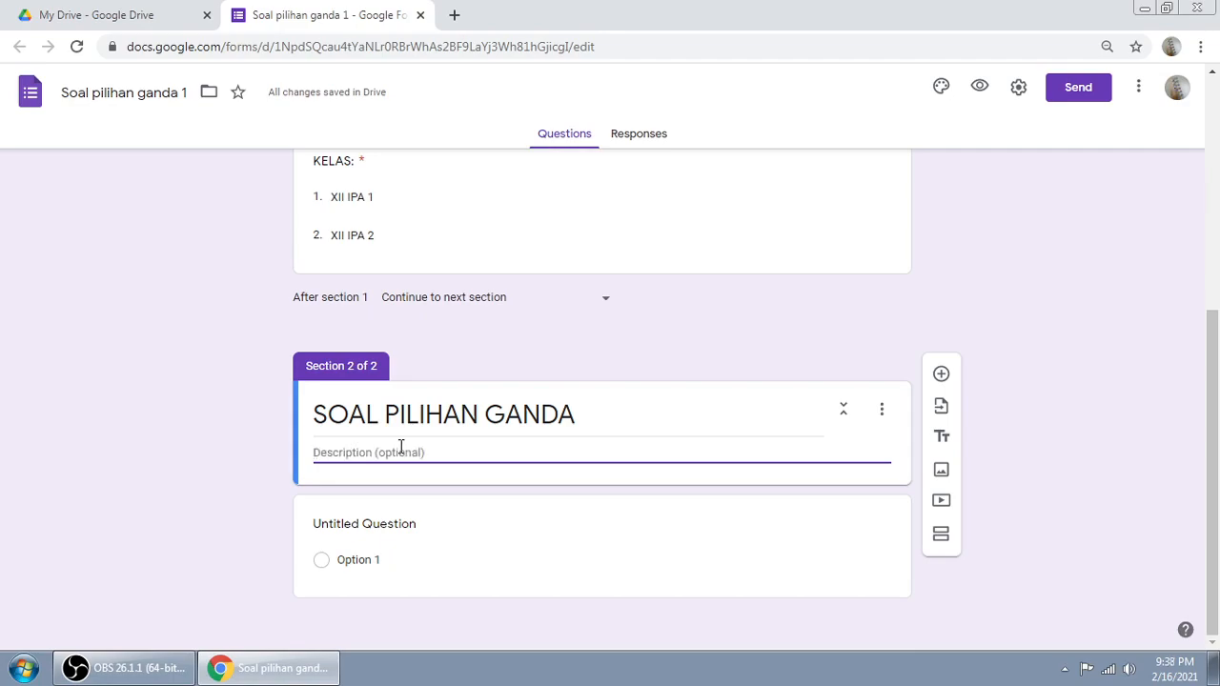
pyautogui.write('pilih')
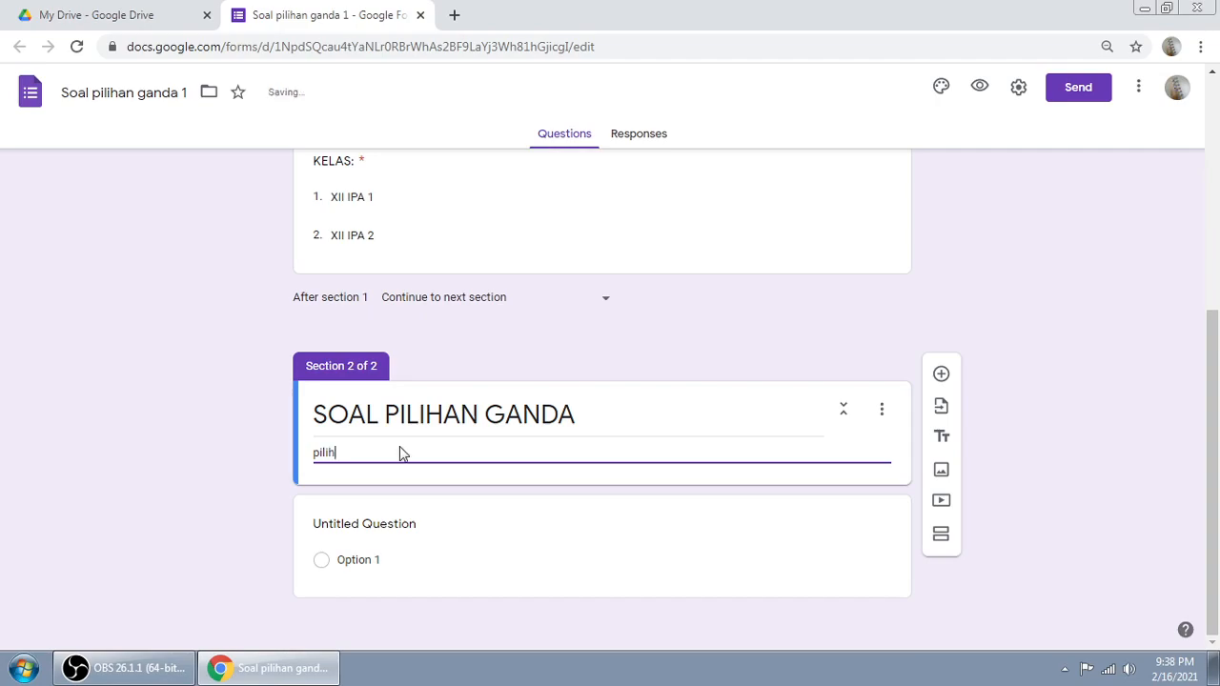
pyautogui.write('lah salah satu jawaban yang baling benar')
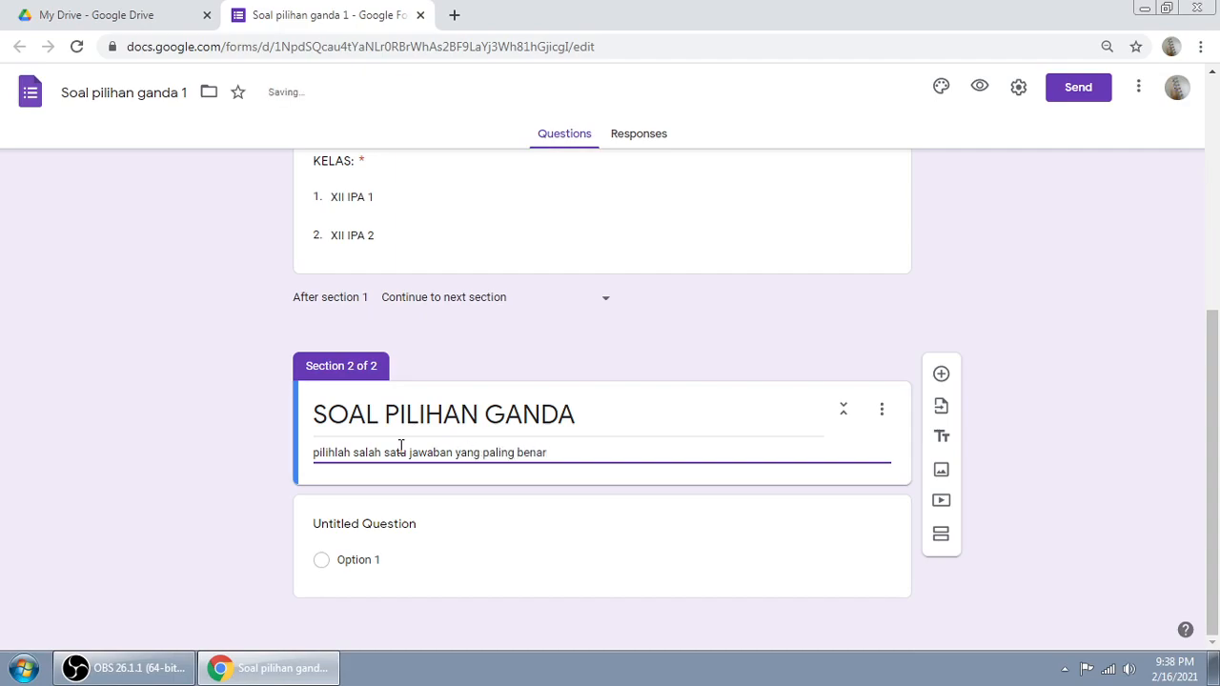
pyautogui.click(297, 472)
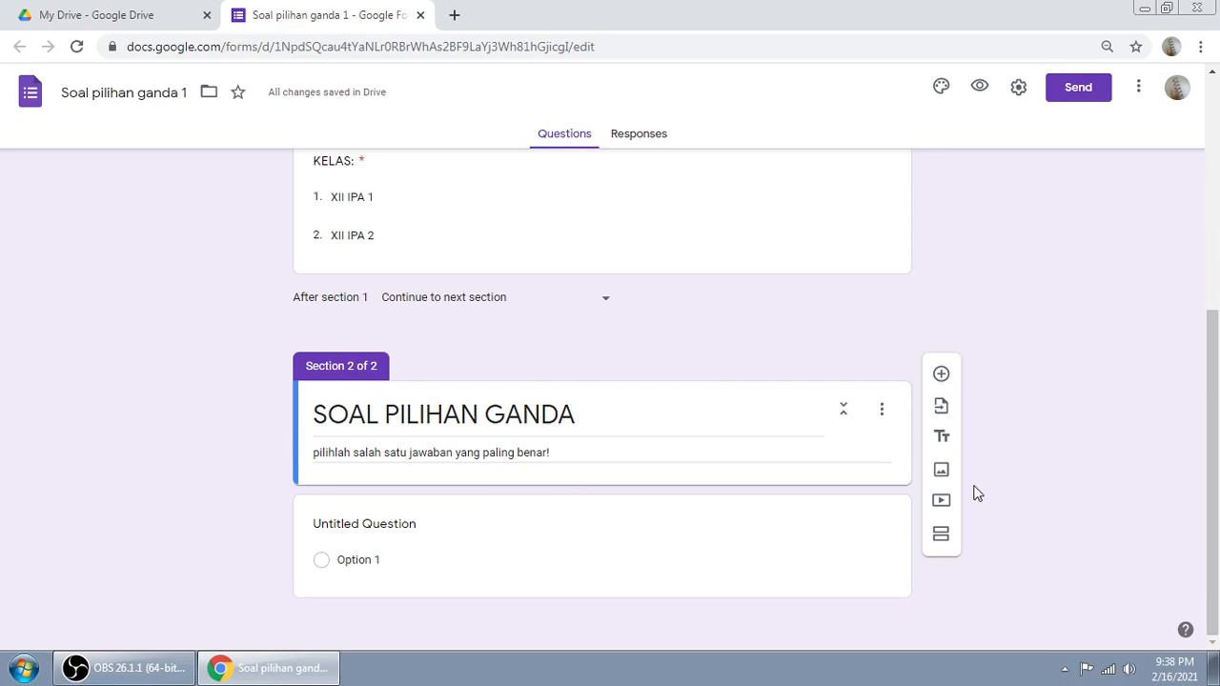
# Step: Delete the Untitled Question and add a new Multiple choice question to section 2
pyautogui.click(615, 507)
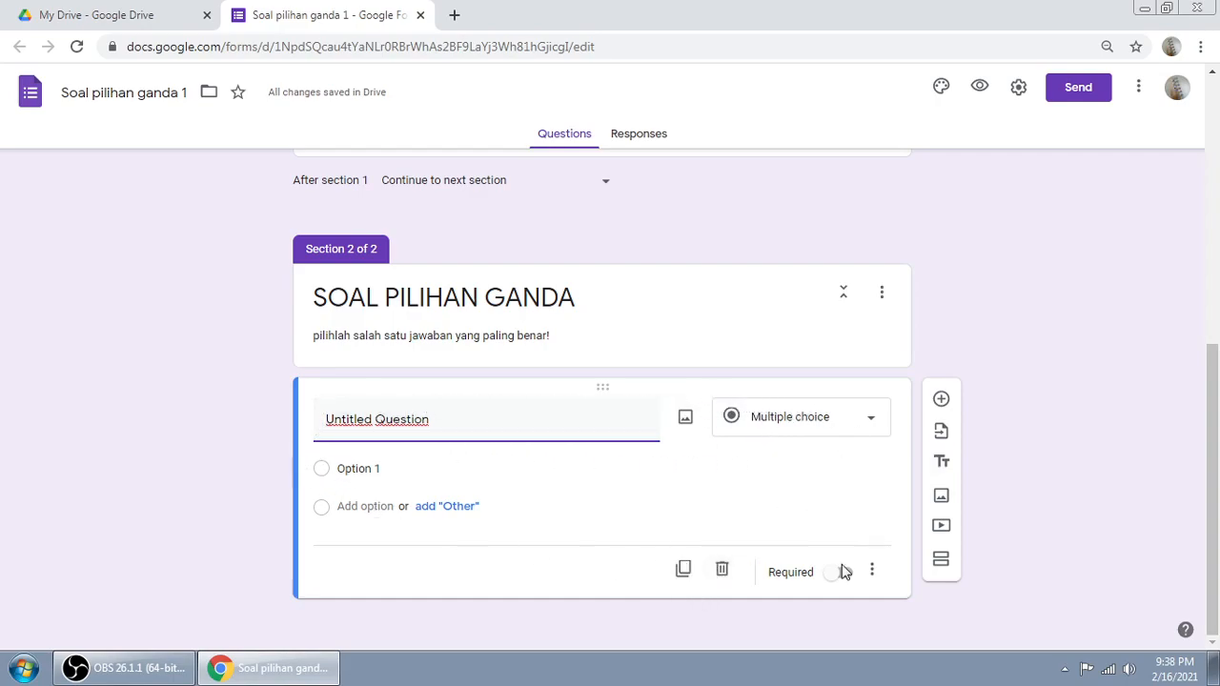
pyautogui.click(723, 571)
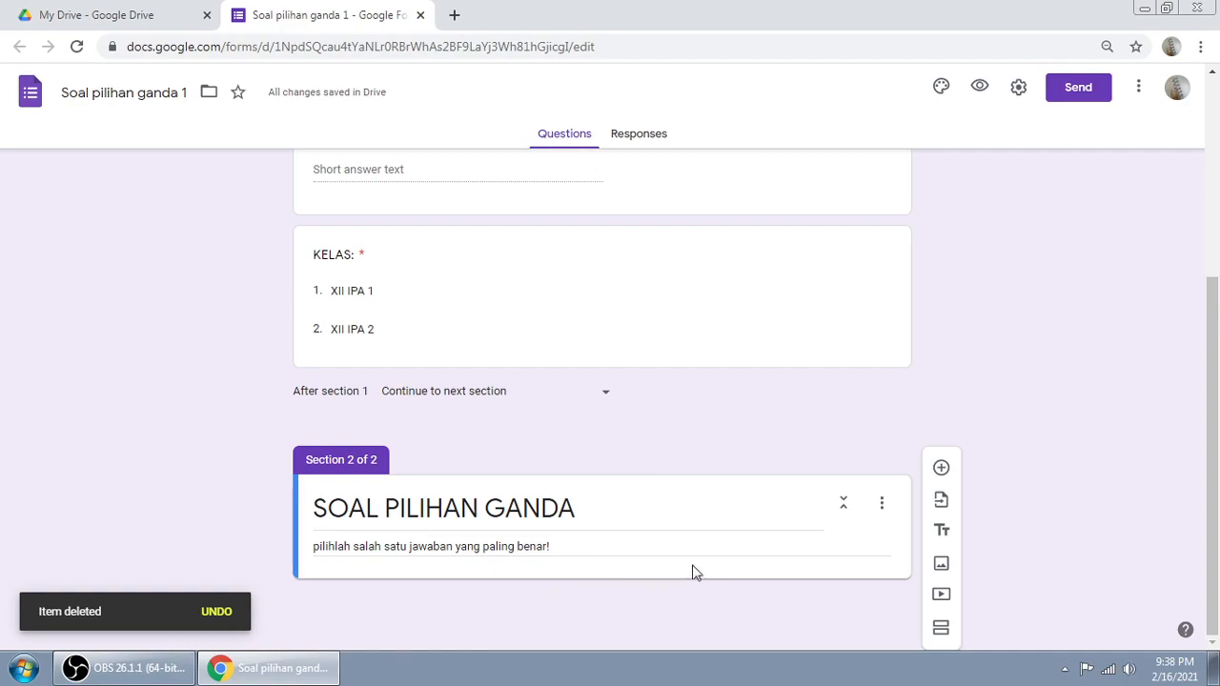
pyautogui.click(720, 505)
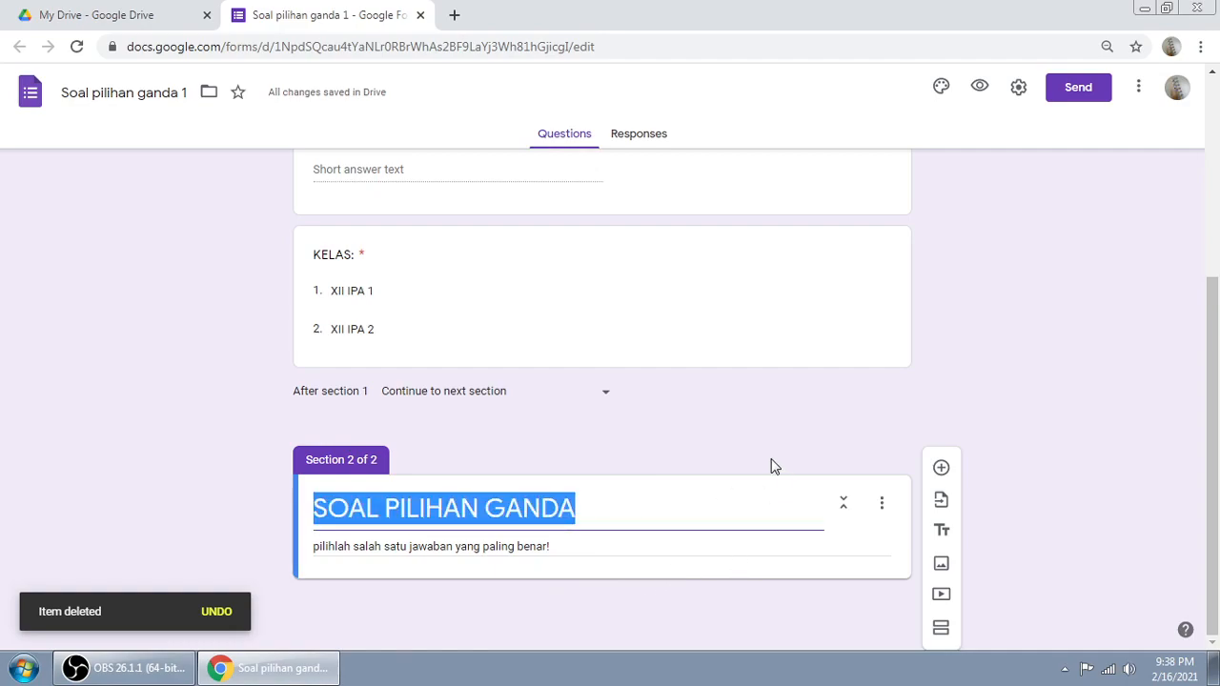
pyautogui.click(707, 508)
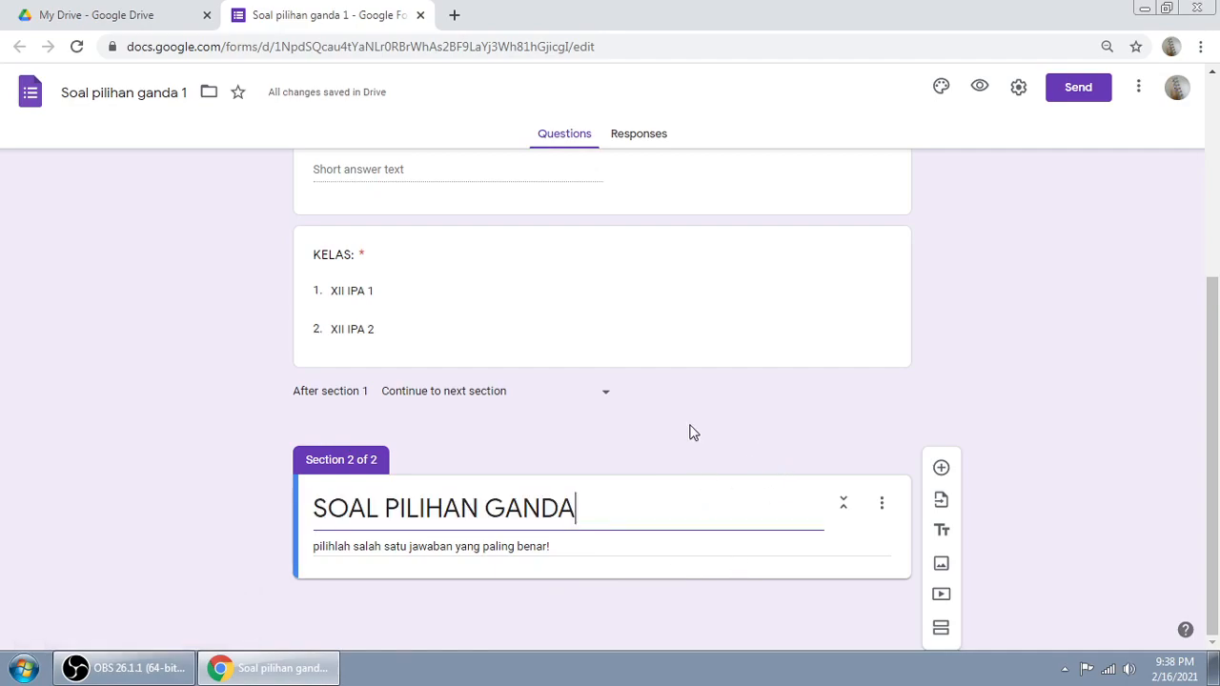
pyautogui.click(658, 325)
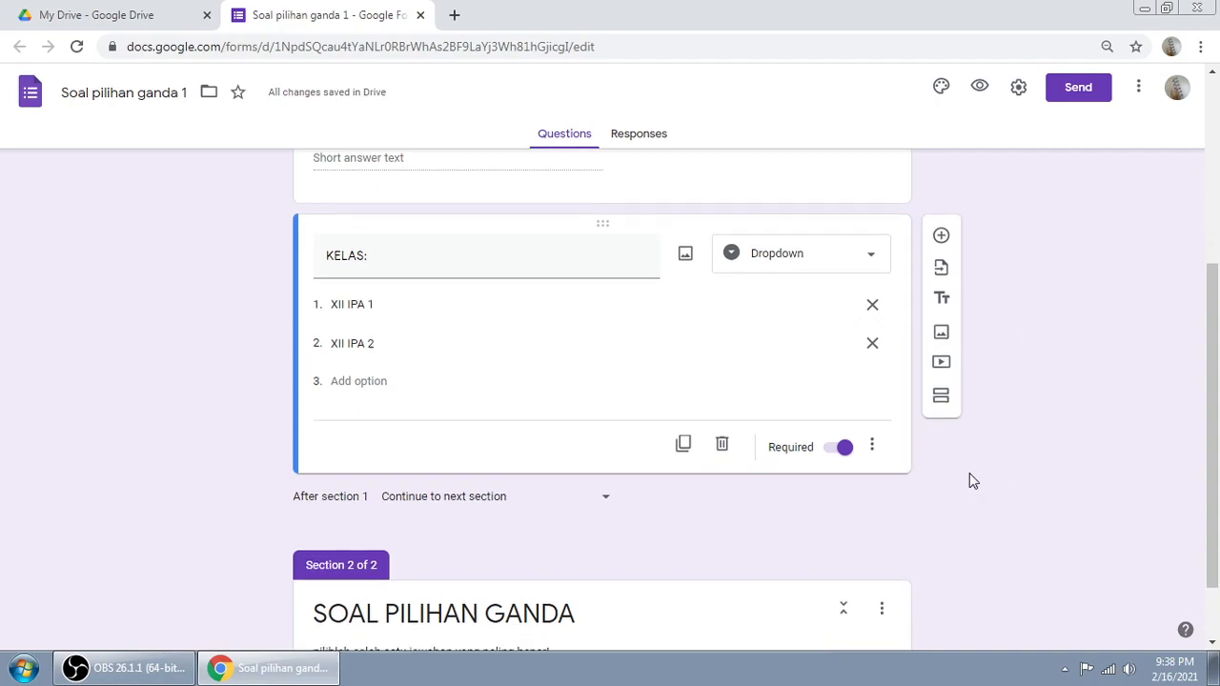
pyautogui.scroll(-1, 969, 477)
pyautogui.click(710, 531)
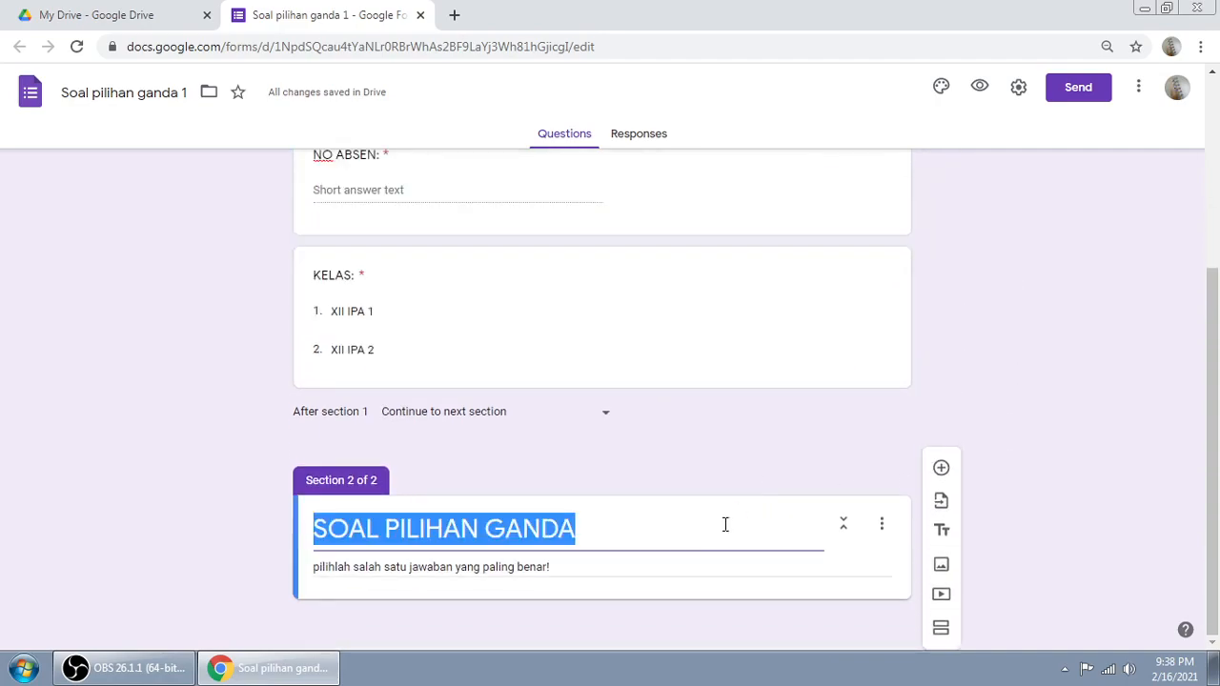
pyautogui.click(941, 468)
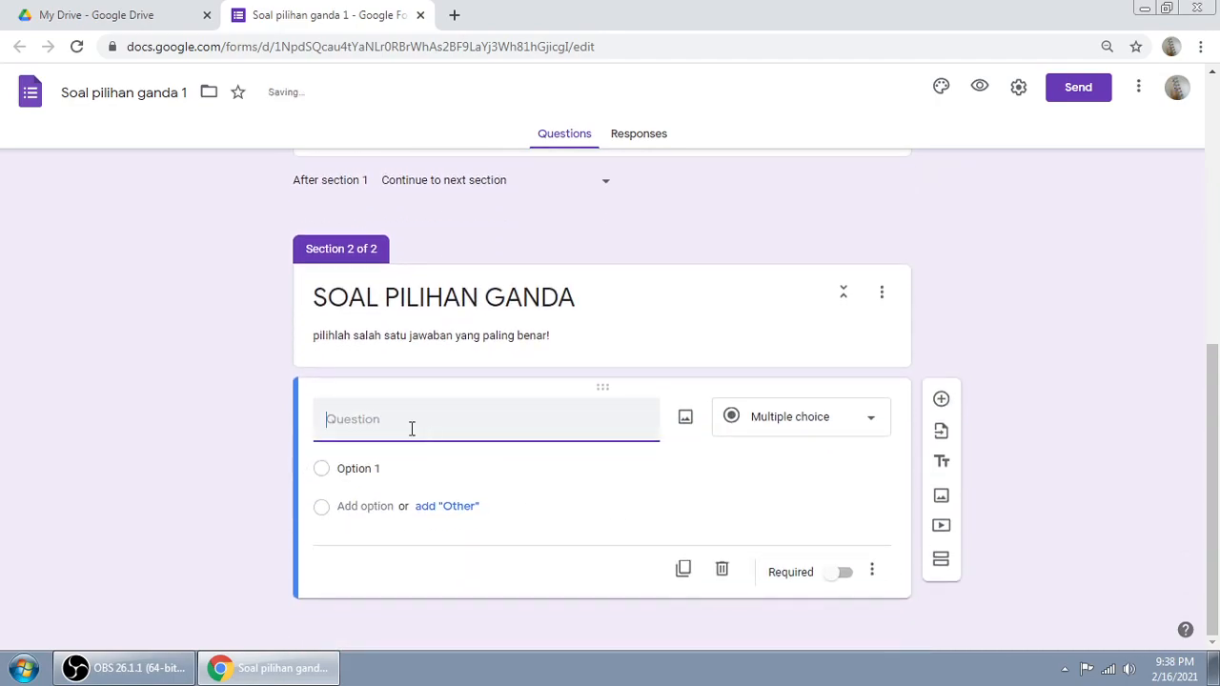
pyautogui.click(872, 425)
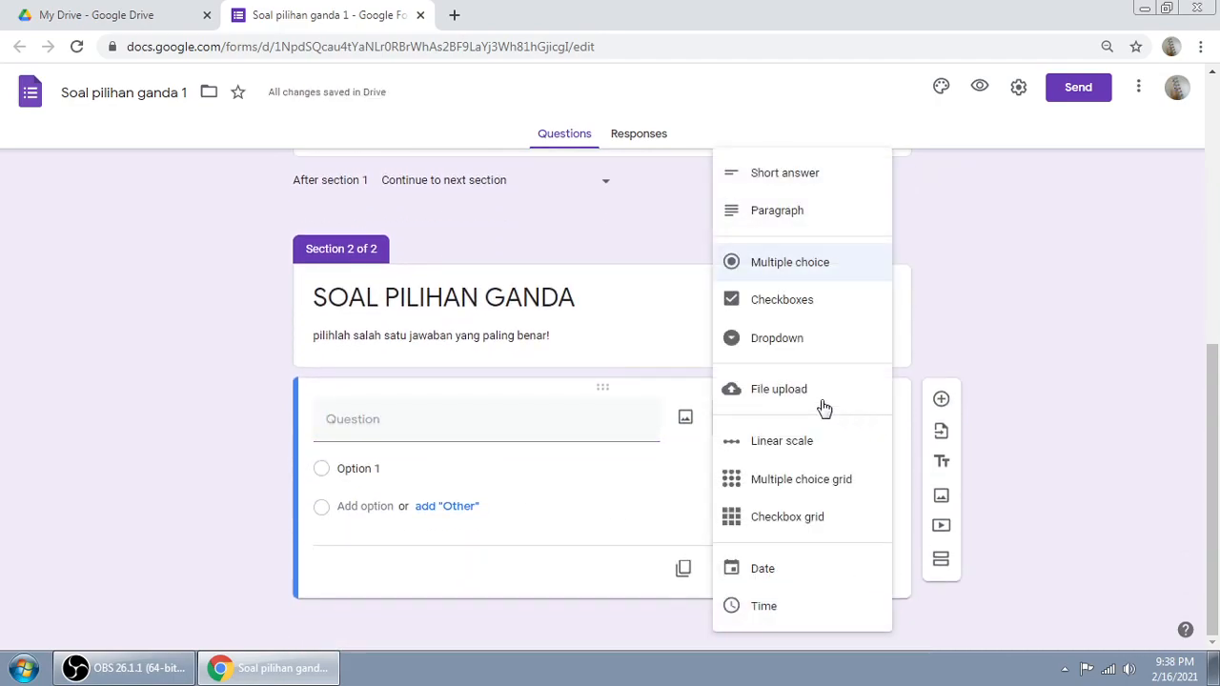
pyautogui.click(780, 272)
pyautogui.click(417, 418)
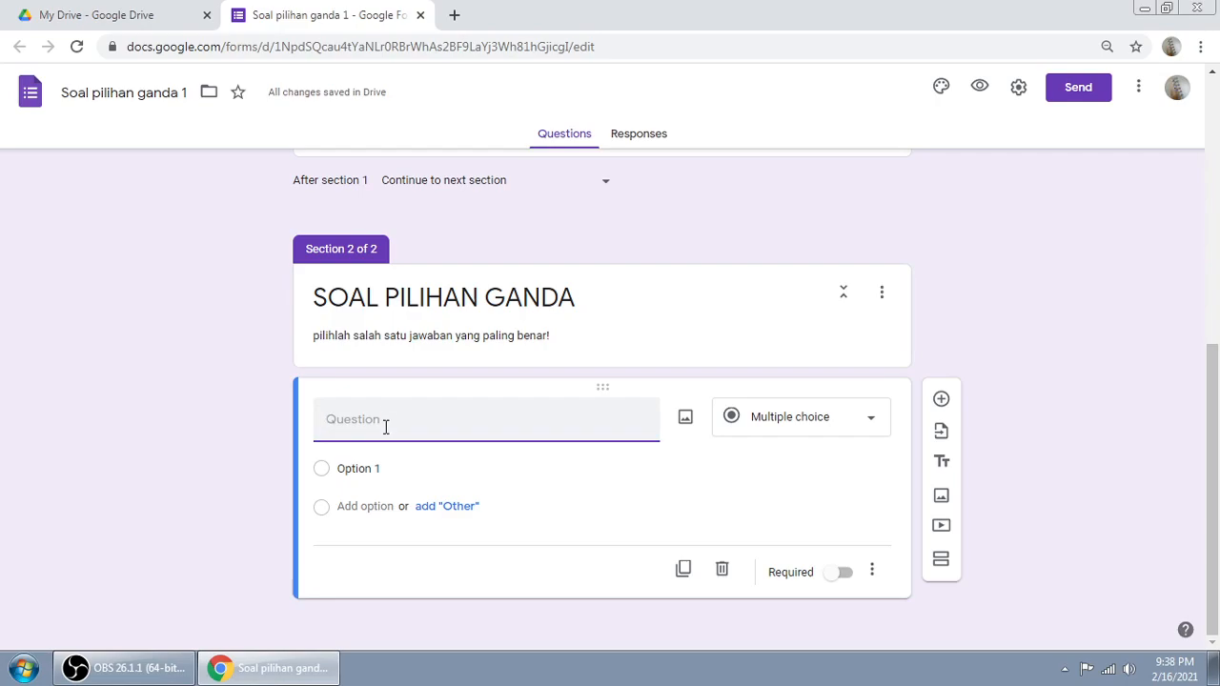
# Step: Open the Word document 'Soal statistika kls 12' from the MATERI folder on the Desktop
pyautogui.click(25, 669)
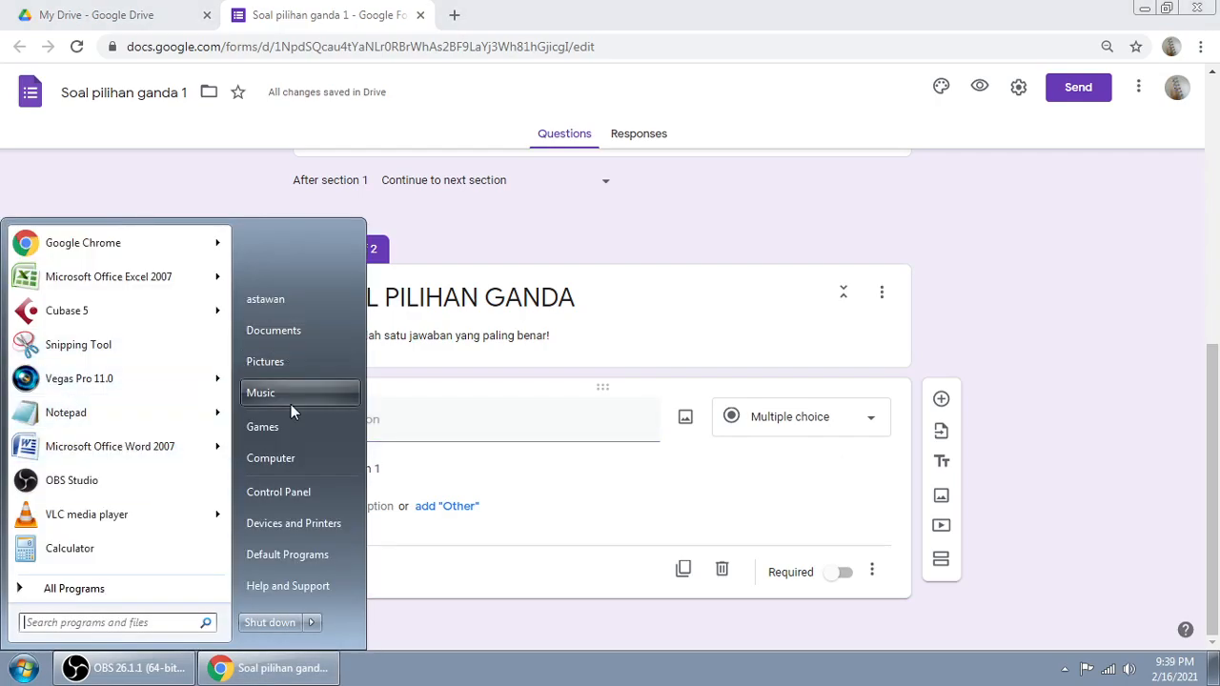
pyautogui.click(289, 455)
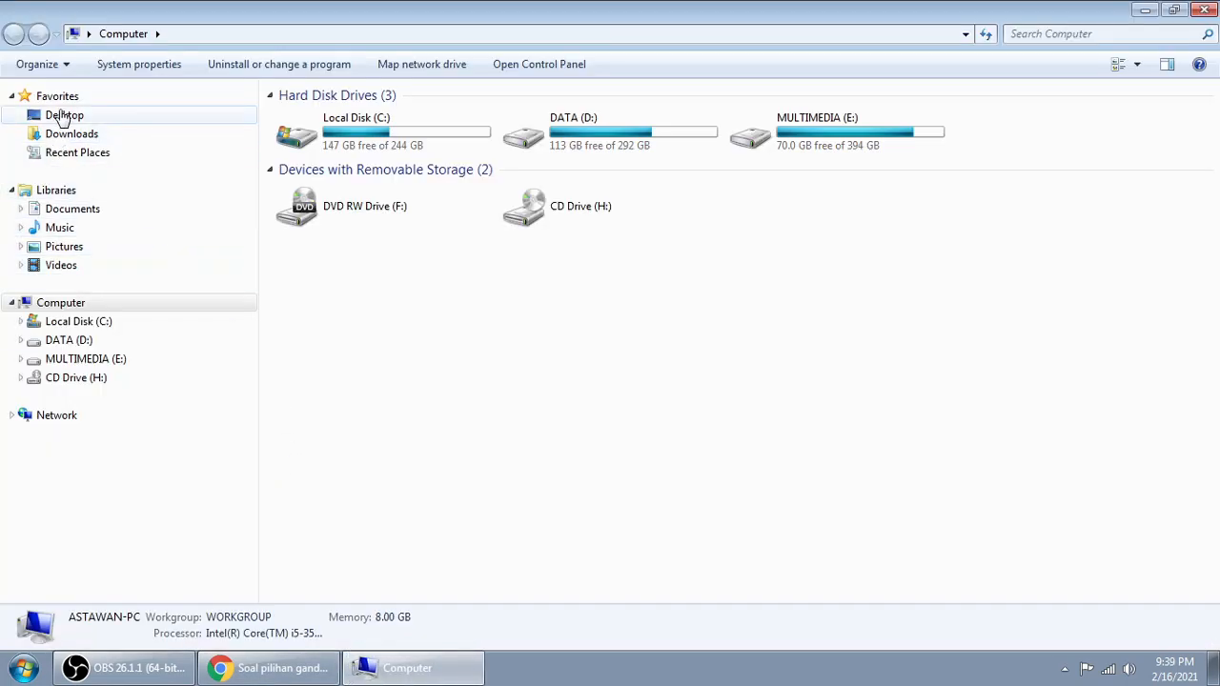
pyautogui.click(59, 115)
pyautogui.doubleClick(575, 273)
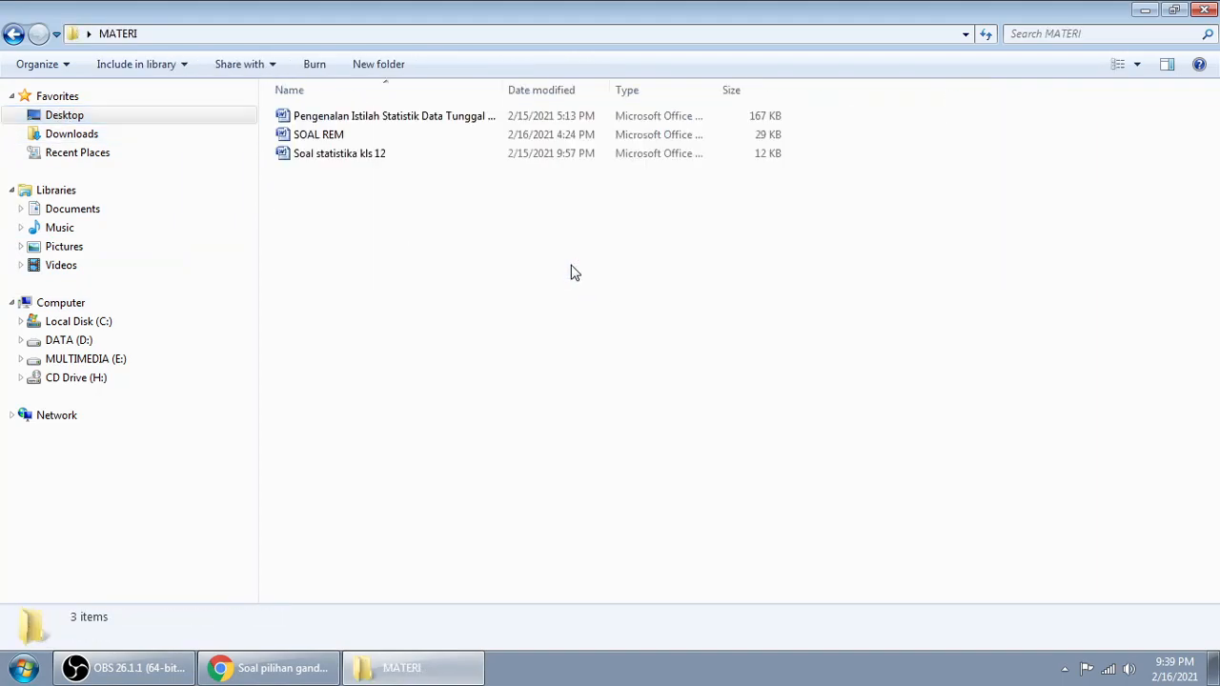
pyautogui.doubleClick(345, 155)
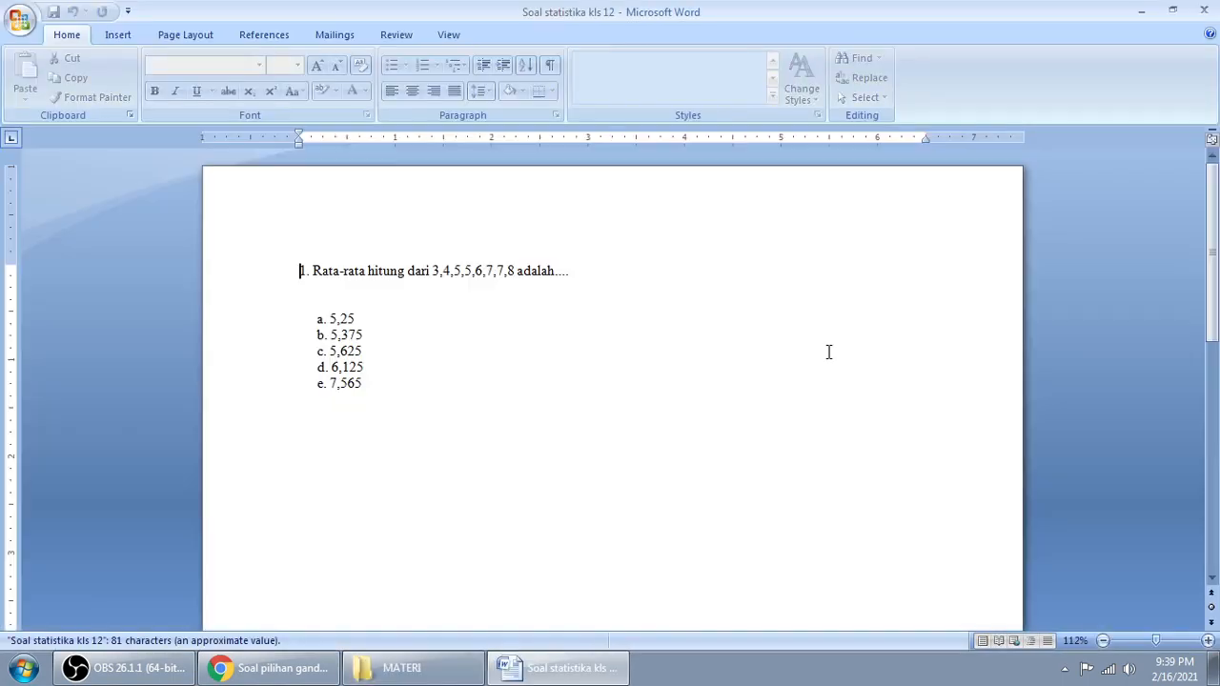
# Step: Close 'Soal statistika kls 12' and select question 1 in the SOAL REM document
pyautogui.click(1204, 10)
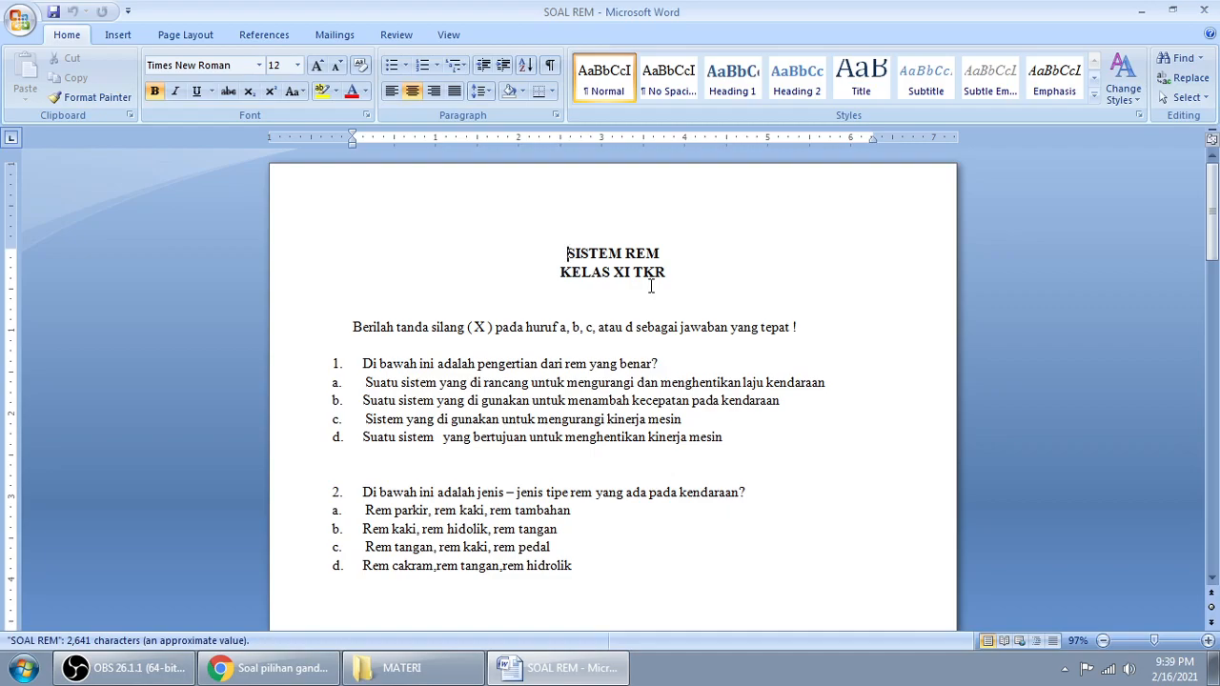
pyautogui.scroll(-2, 651, 286)
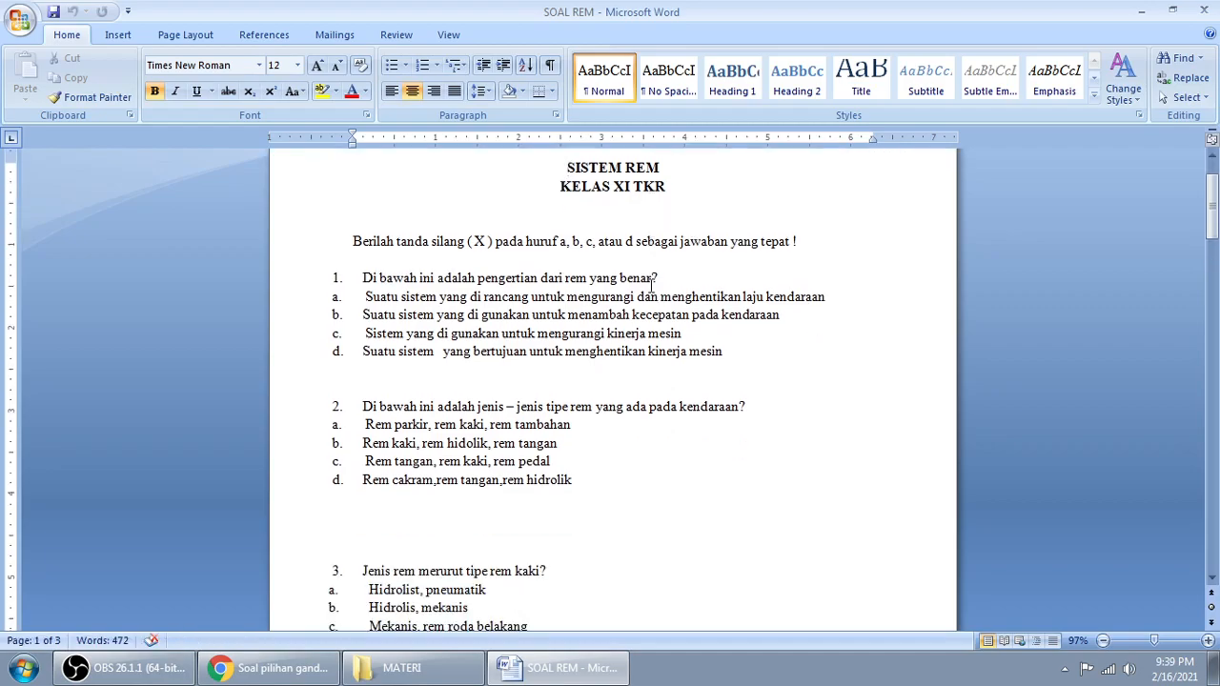
pyautogui.moveTo(365, 277)
pyautogui.mouseDown()
pyautogui.moveTo(659, 277)
pyautogui.moveTo(365, 278)
pyautogui.mouseUp()
# Step: Copy SOAL REM question 1 into the new question: 'Di bawah ini adalah pengertian dari rem yang benar?'
pyautogui.rightClick(388, 275)
pyautogui.click(434, 306)
pyautogui.click(314, 670)
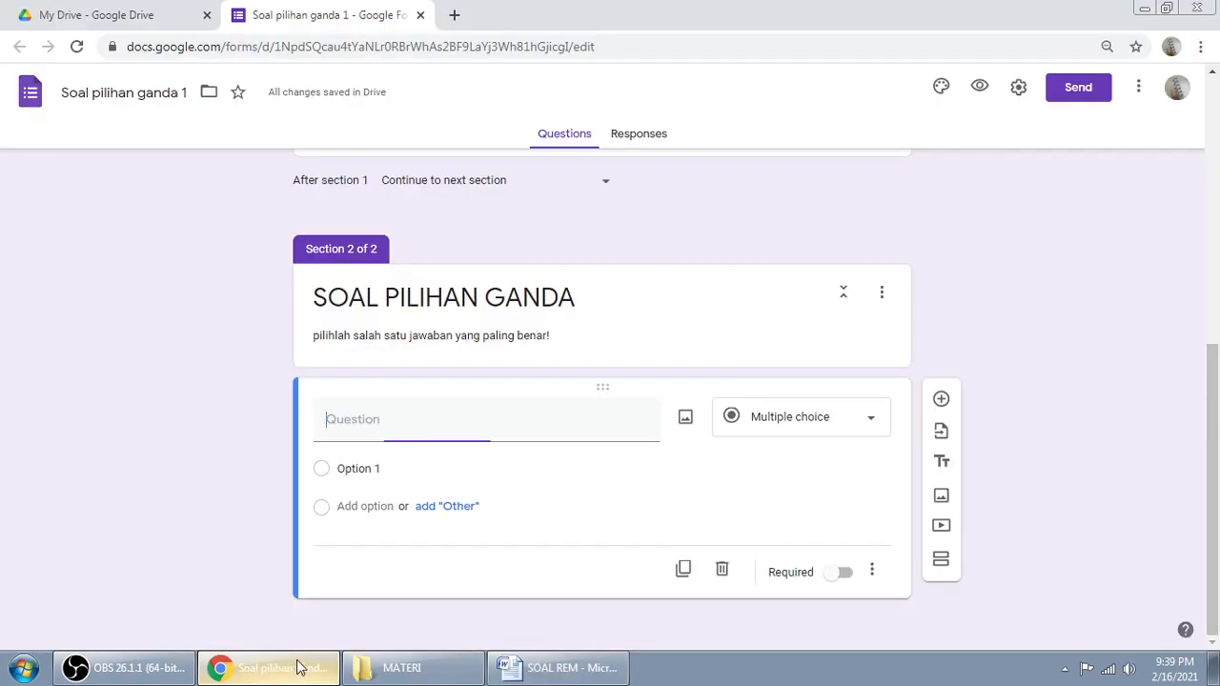
pyautogui.rightClick(406, 428)
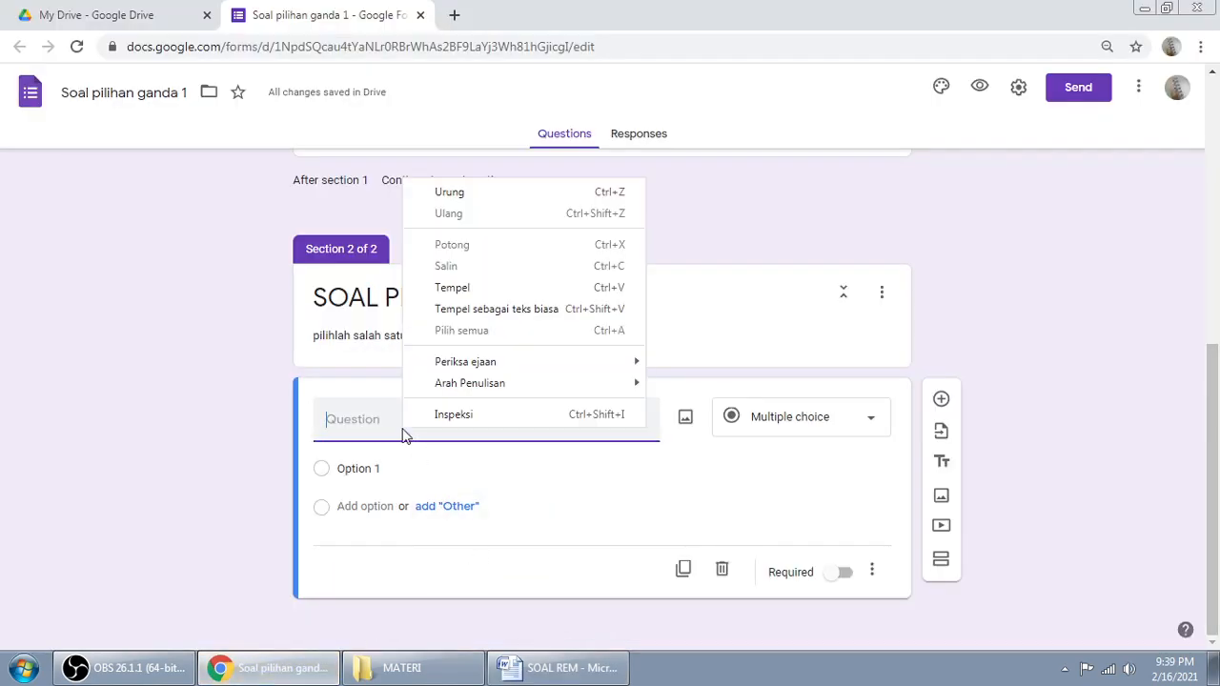
pyautogui.click(458, 286)
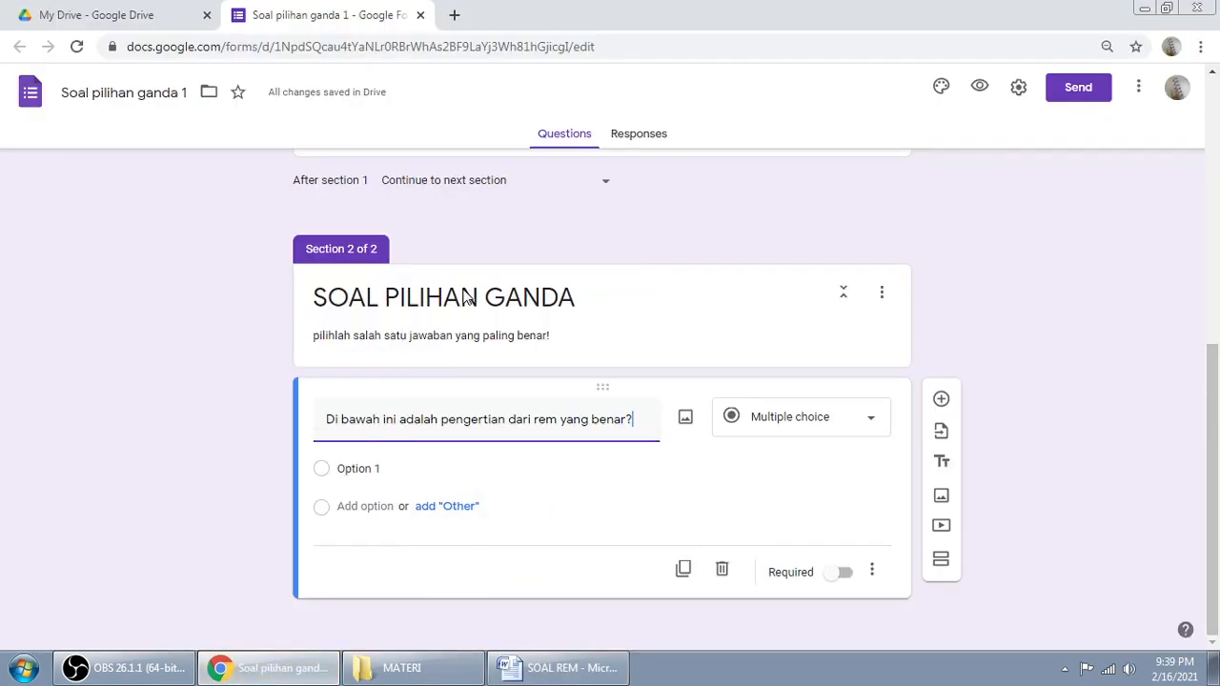
pyautogui.click(317, 422)
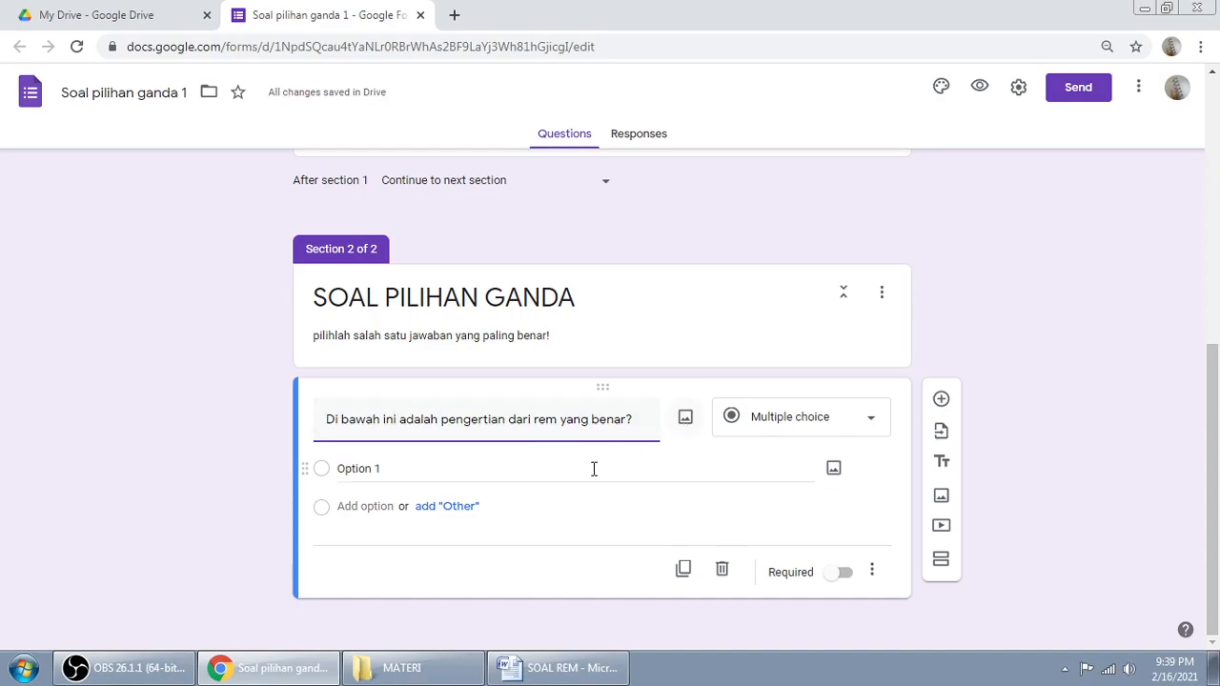
# Step: Copy answer choice a from SOAL REM into option 1
pyautogui.click(543, 667)
pyautogui.moveTo(365, 296); pyautogui.dragTo(818, 296)
pyautogui.rightClick(794, 297)
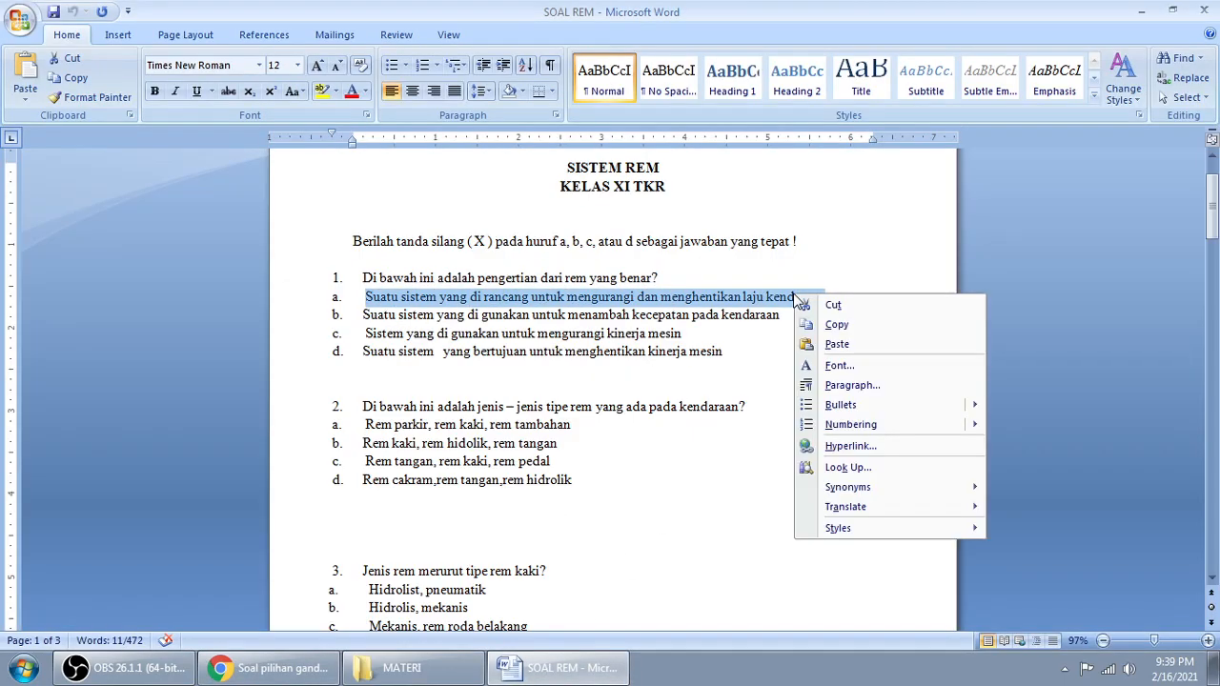
pyautogui.click(837, 324)
pyautogui.click(272, 667)
pyautogui.click(368, 468)
pyautogui.rightClick(366, 468)
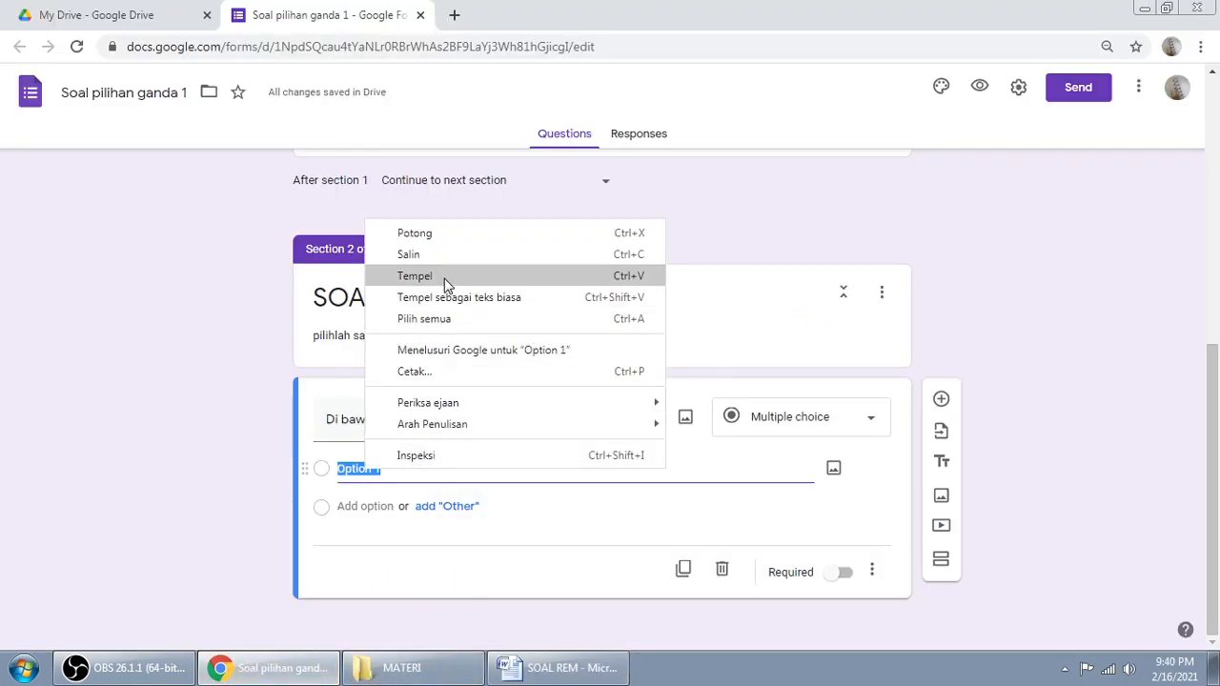
pyautogui.click(448, 277)
# Step: Add a second option and paste answer choice b from SOAL REM into it
pyautogui.click(370, 507)
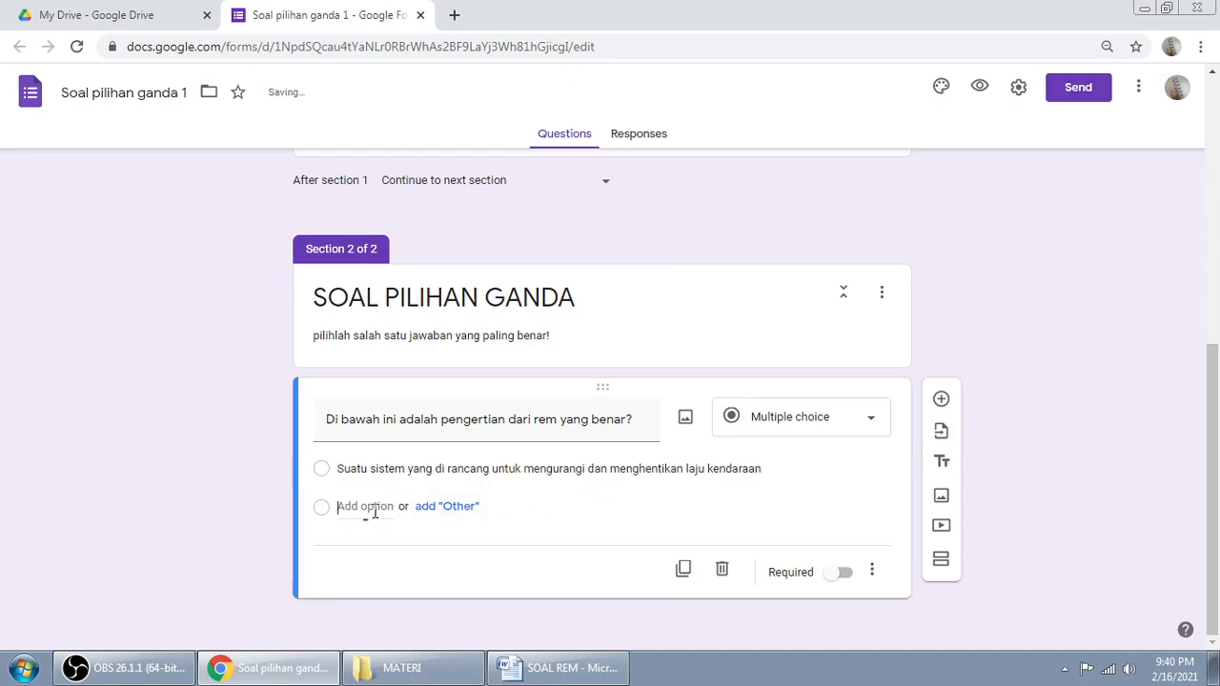
pyautogui.click(558, 667)
pyautogui.moveTo(361, 314)
pyautogui.mouseDown()
pyautogui.moveTo(790, 315)
pyautogui.moveTo(371, 317)
pyautogui.mouseUp()
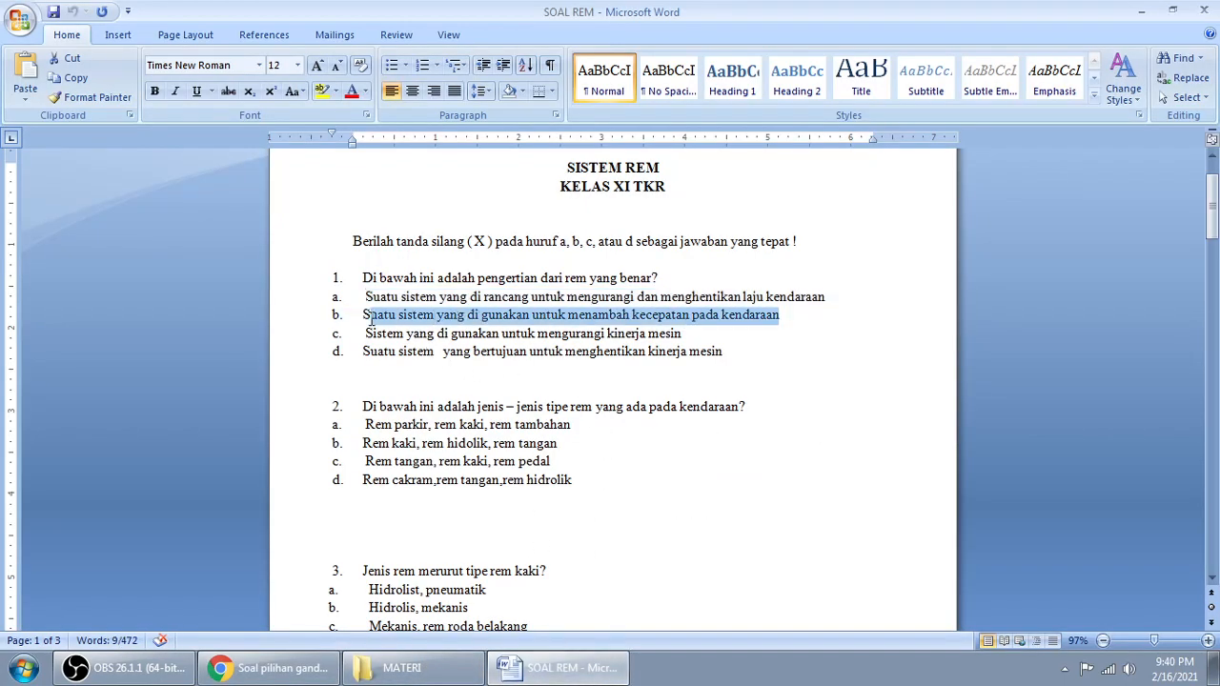
pyautogui.rightClick(379, 318)
pyautogui.click(419, 343)
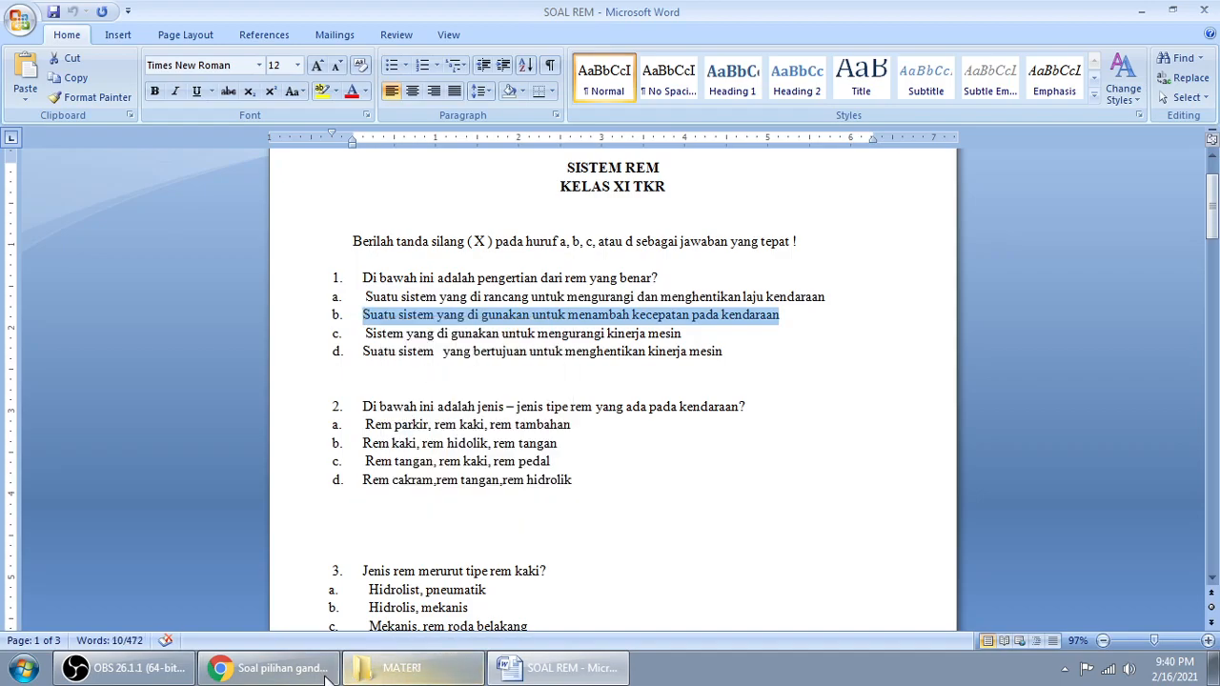
pyautogui.click(276, 670)
pyautogui.rightClick(376, 511)
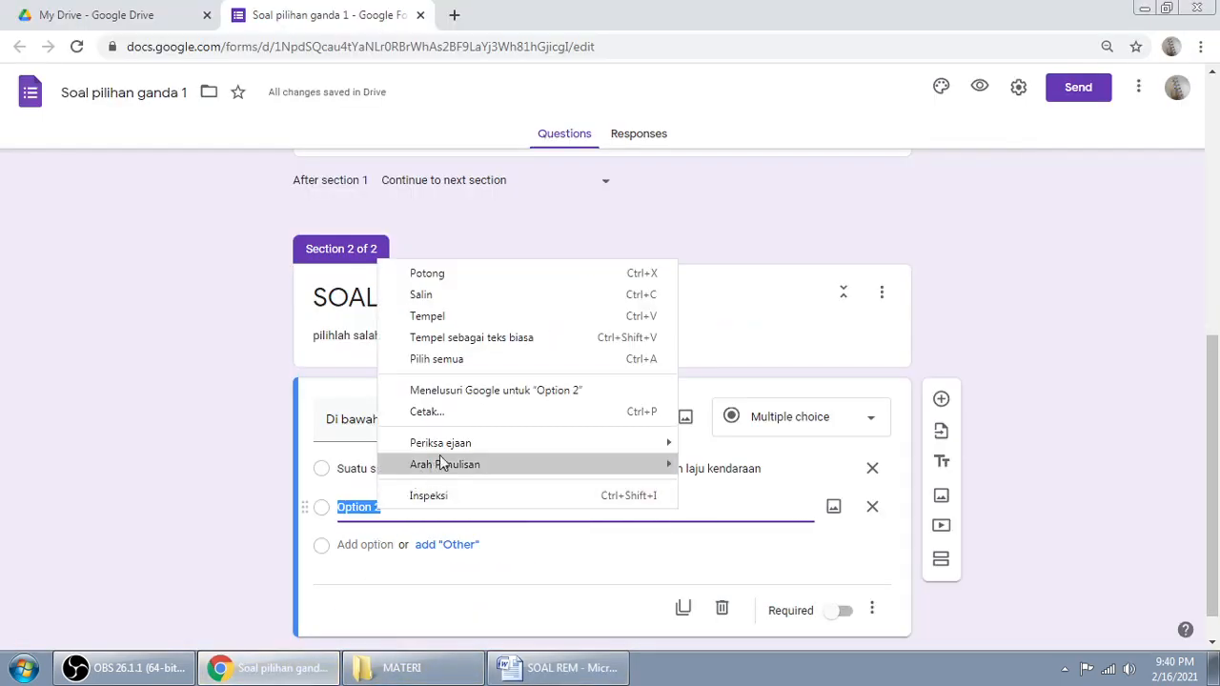
pyautogui.click(439, 318)
# Step: Add a third option filled with answer choice c from SOAL REM
pyautogui.click(557, 668)
pyautogui.moveTo(365, 334); pyautogui.dragTo(682, 336)
pyautogui.rightClick(637, 336)
pyautogui.click(678, 365)
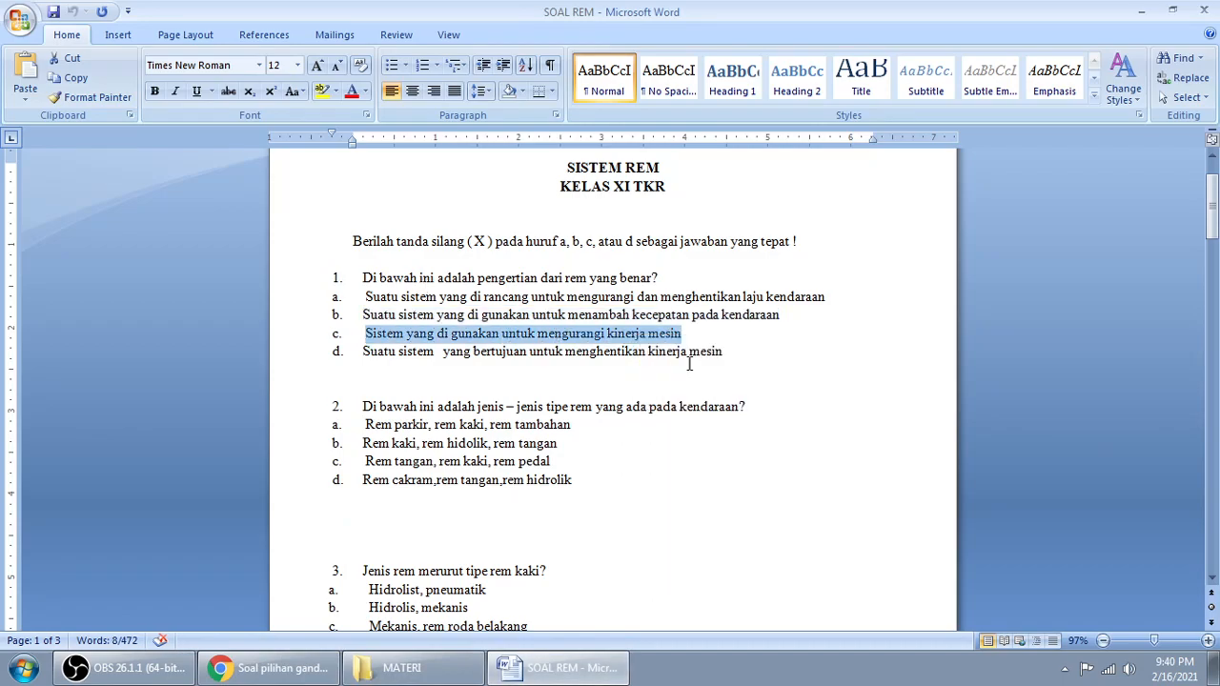
pyautogui.click(269, 669)
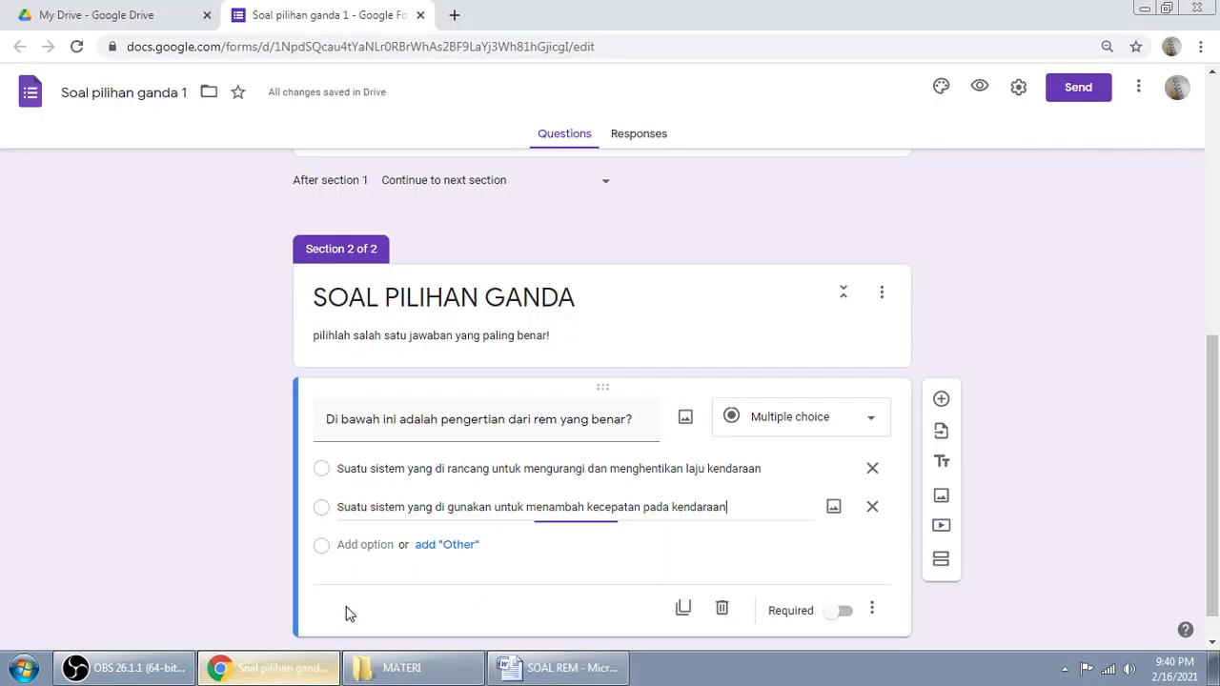
pyautogui.click(365, 544)
pyautogui.rightClick(367, 544)
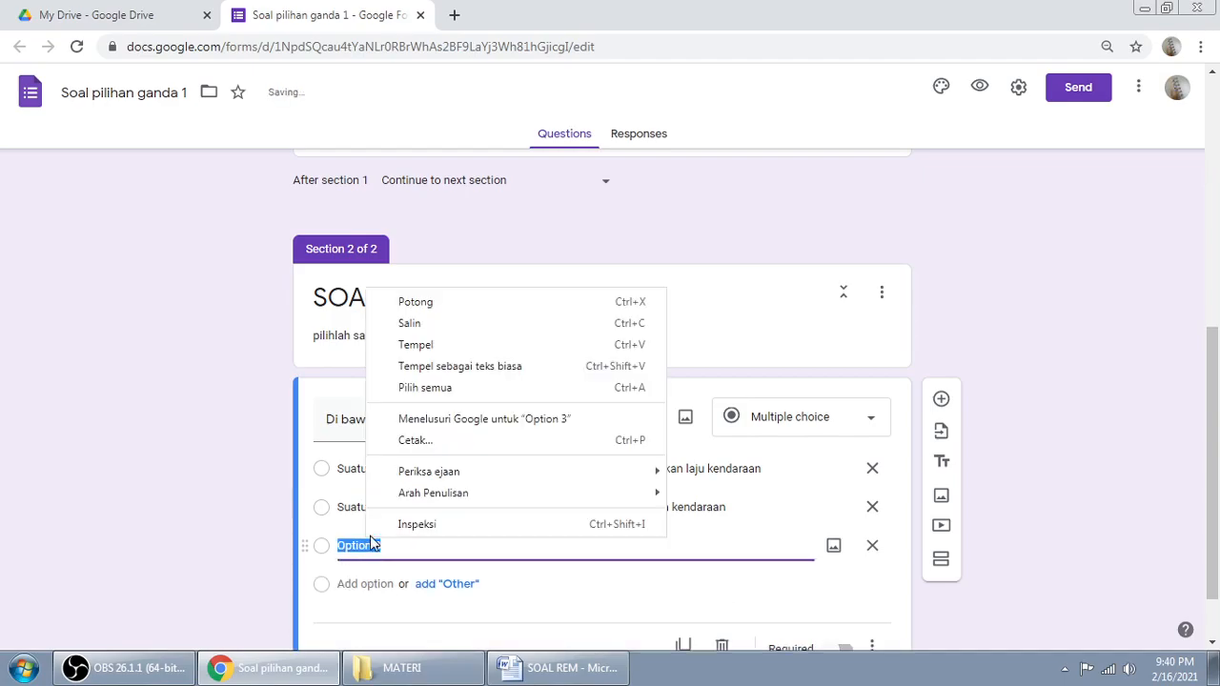
pyautogui.click(448, 347)
# Step: Add a fourth option filled with answer choice d from SOAL REM
pyautogui.scroll(-1, 563, 534)
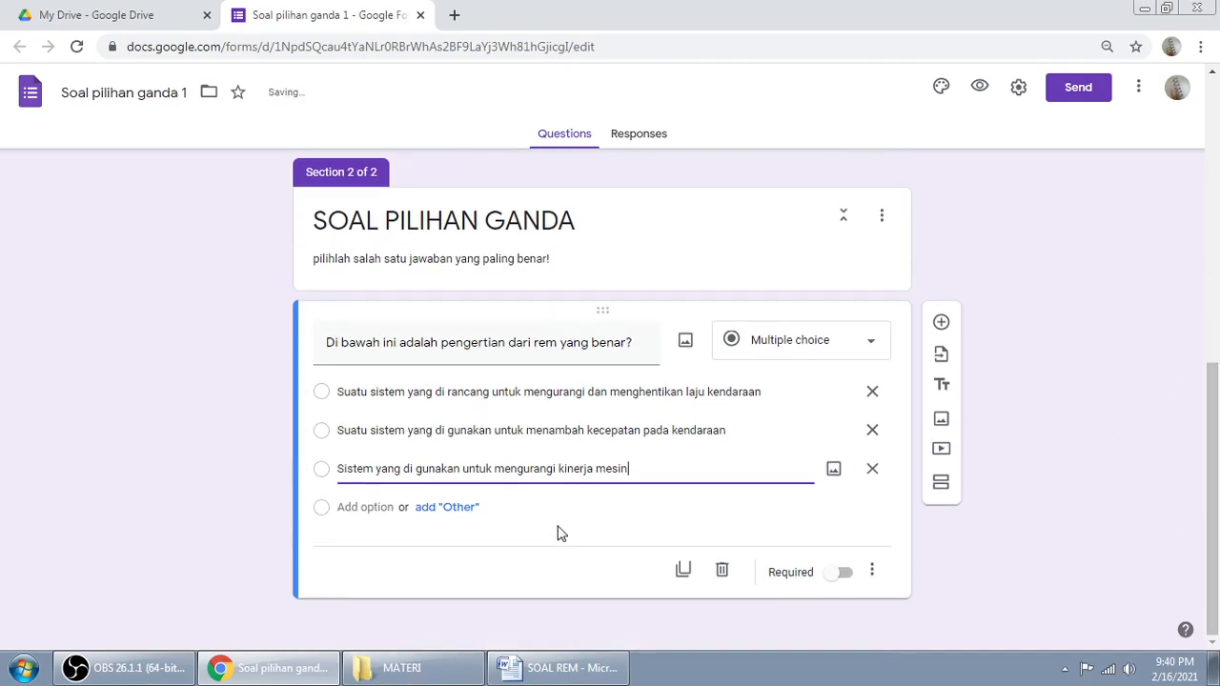
pyautogui.click(365, 507)
pyautogui.click(558, 668)
pyautogui.click(363, 352)
pyautogui.moveTo(363, 352); pyautogui.dragTo(722, 353)
pyautogui.rightClick(675, 351)
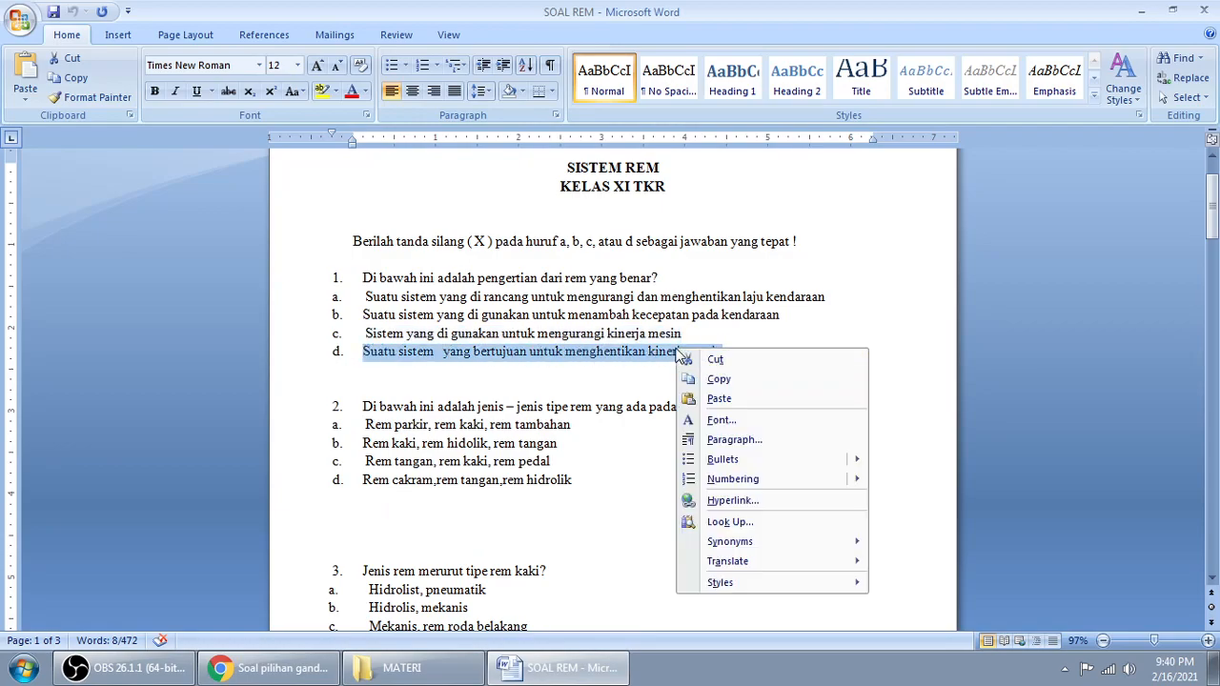
pyautogui.click(738, 389)
pyautogui.click(272, 669)
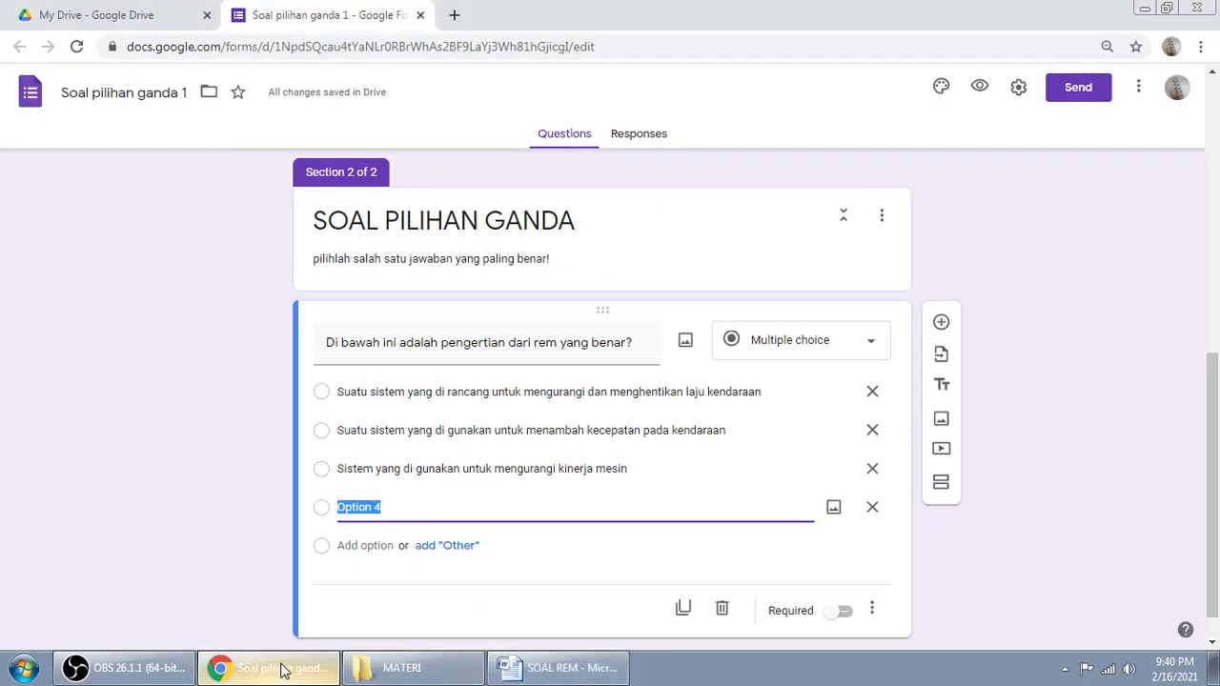
pyautogui.rightClick(363, 506)
pyautogui.click(427, 318)
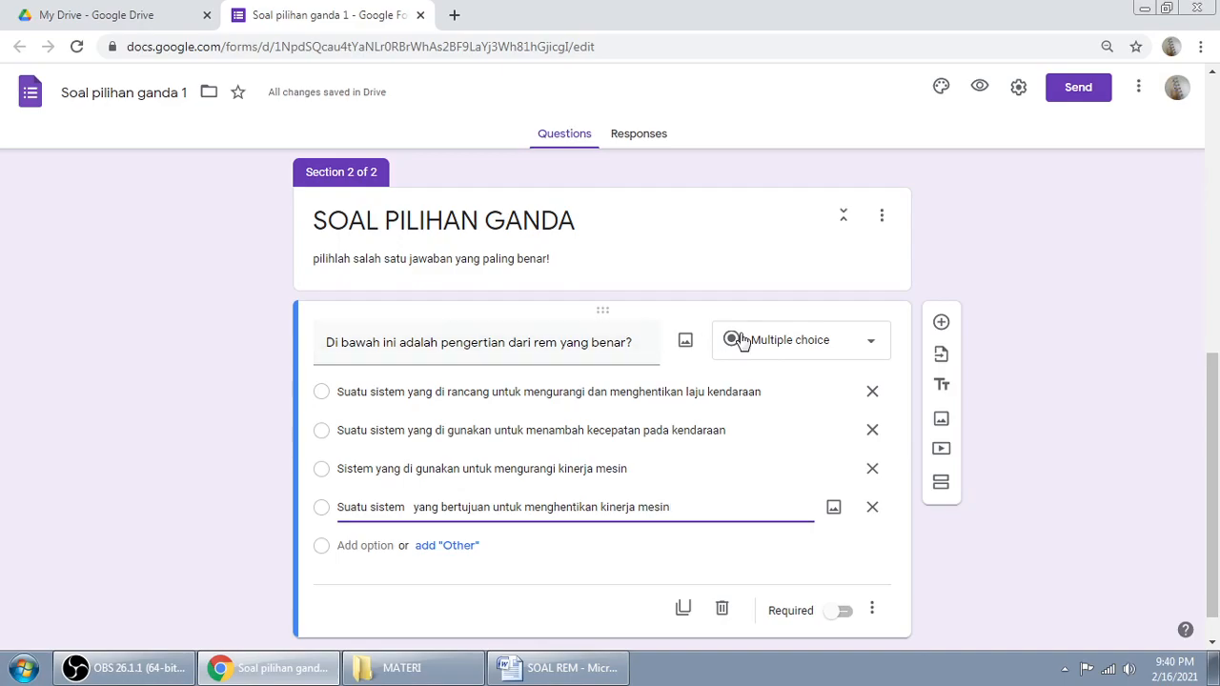
pyautogui.scroll(-1, 1217, 433)
pyautogui.click(844, 577)
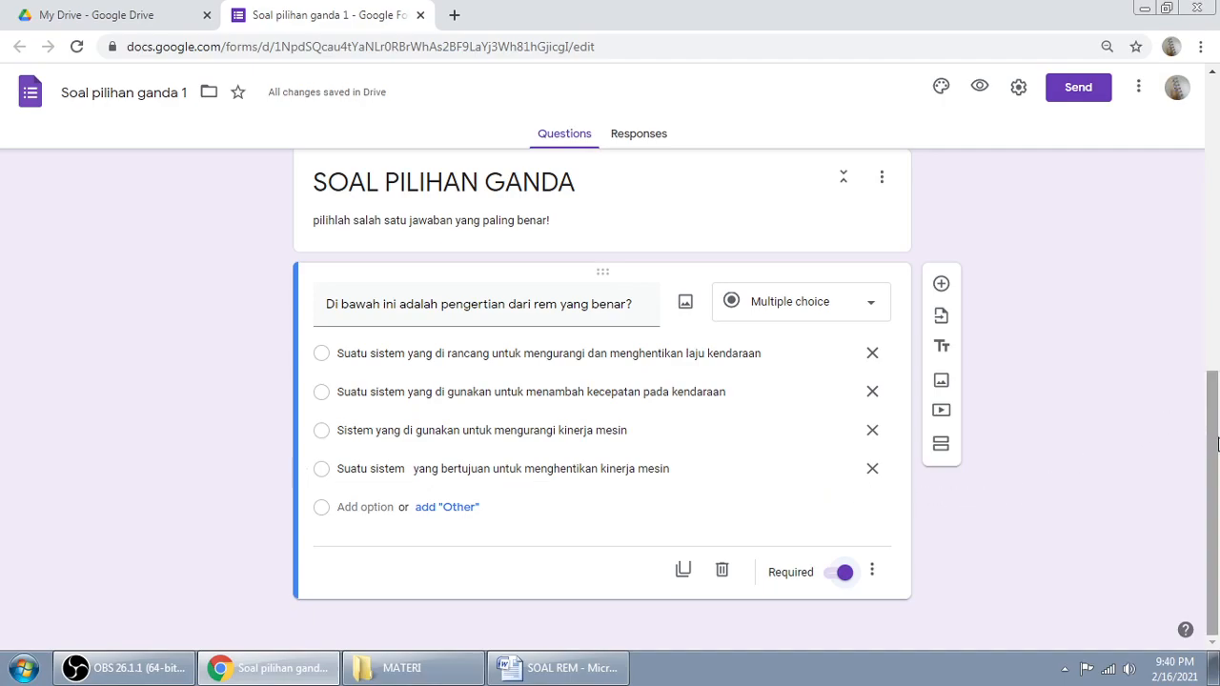
pyautogui.tripleClick(324, 359)
pyautogui.click(1117, 547)
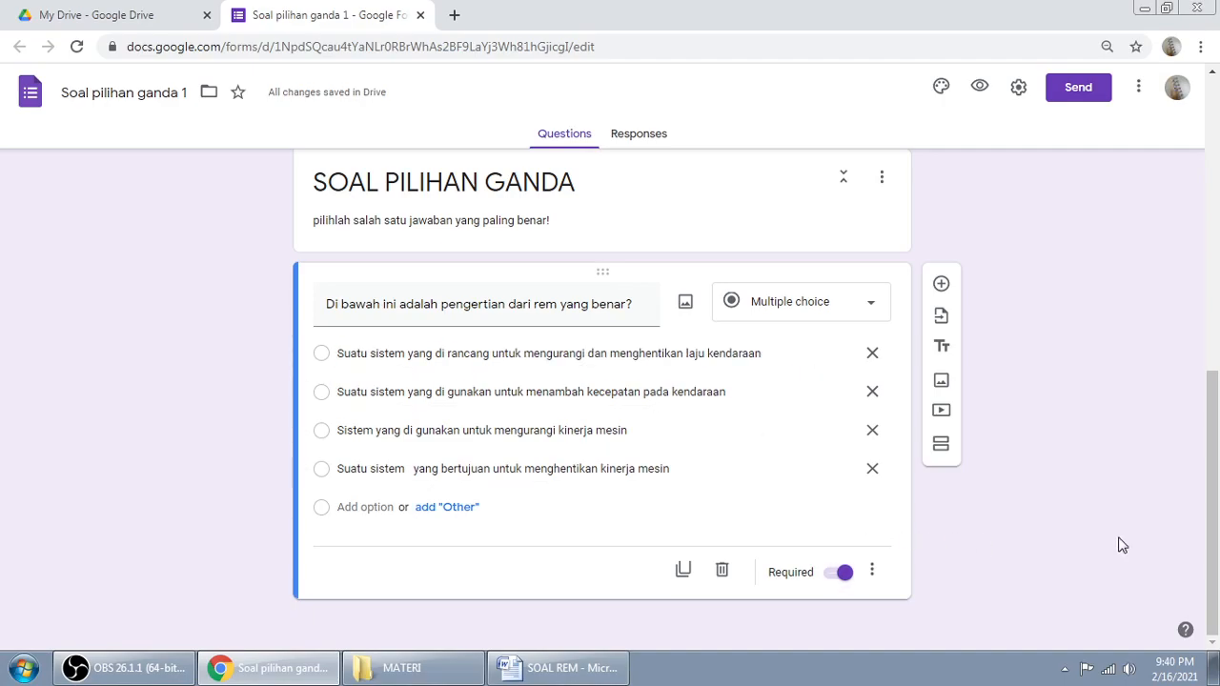
pyautogui.click(872, 573)
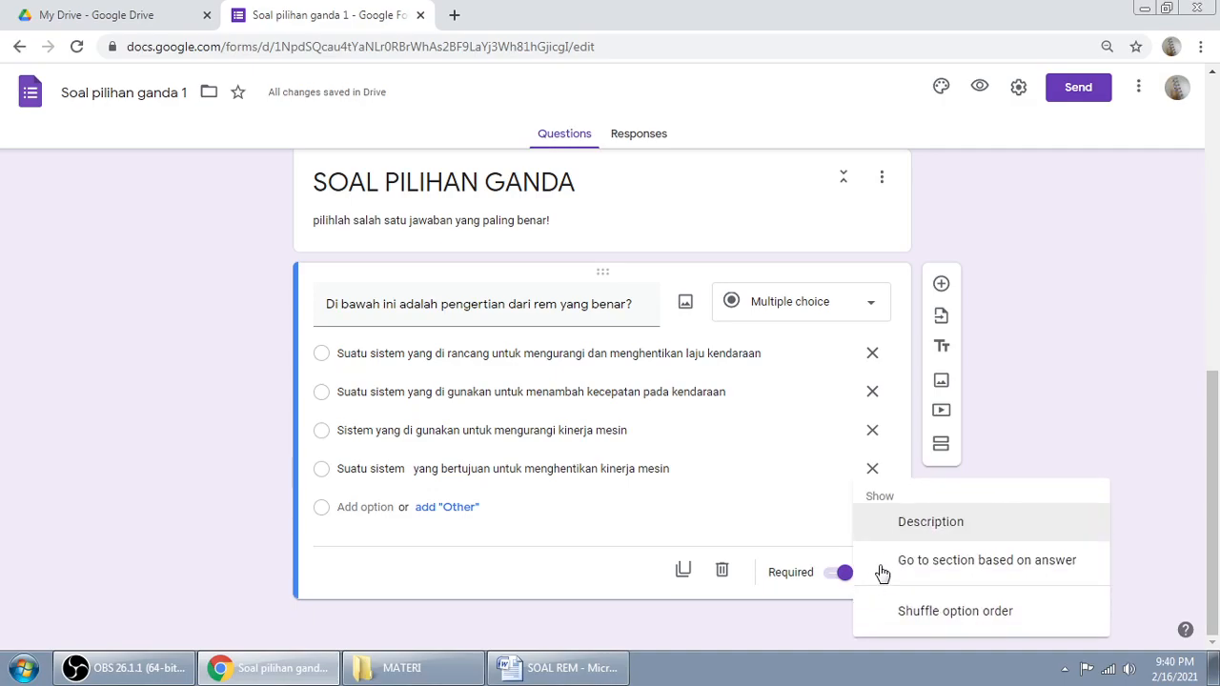
pyautogui.click(965, 617)
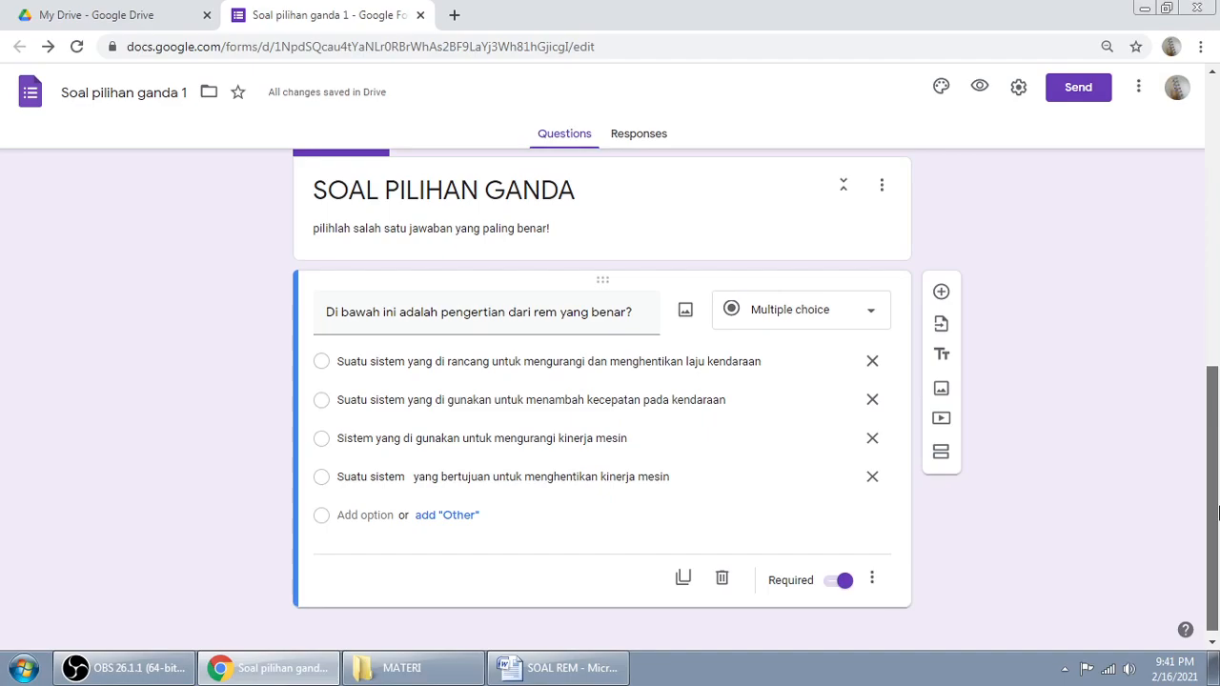
pyautogui.click(871, 570)
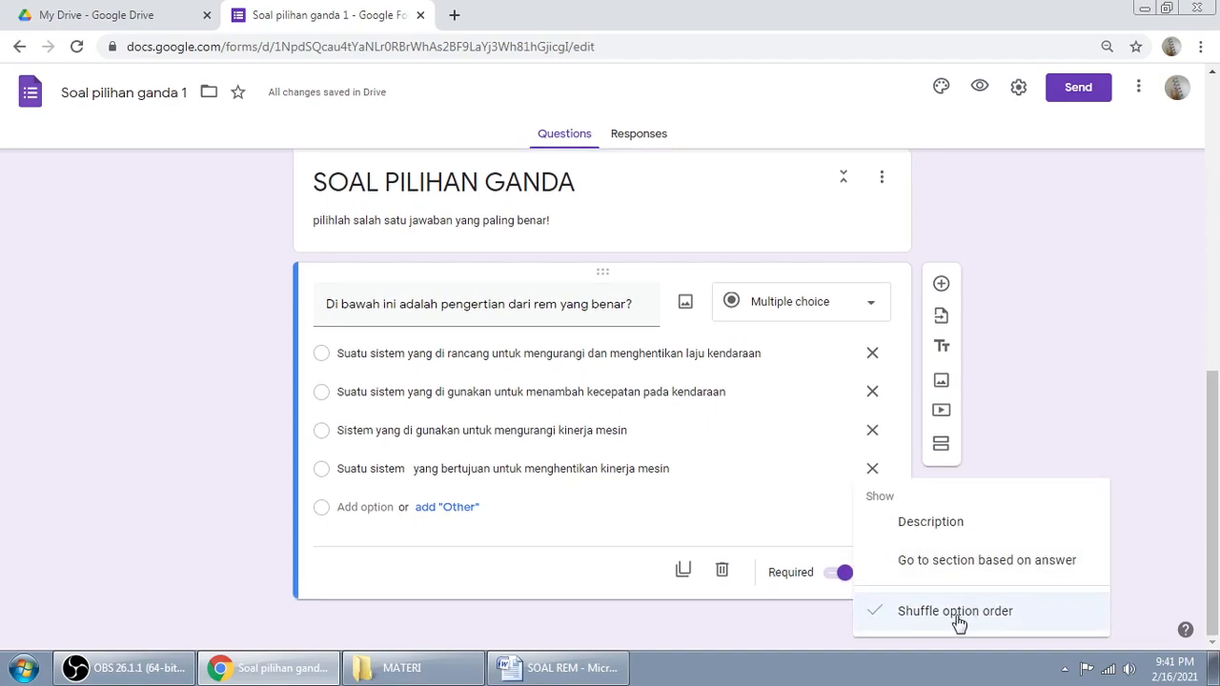
pyautogui.click(384, 460)
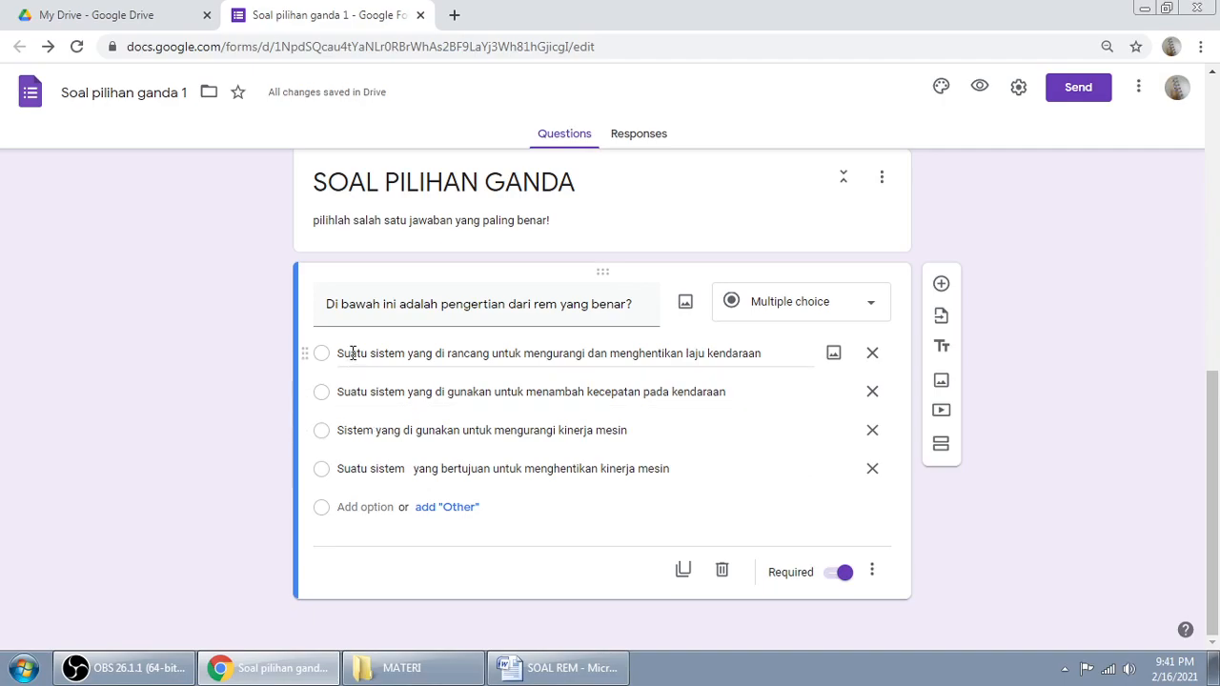
pyautogui.tripleClick(352, 354)
pyautogui.tripleClick(366, 392)
pyautogui.tripleClick(367, 430)
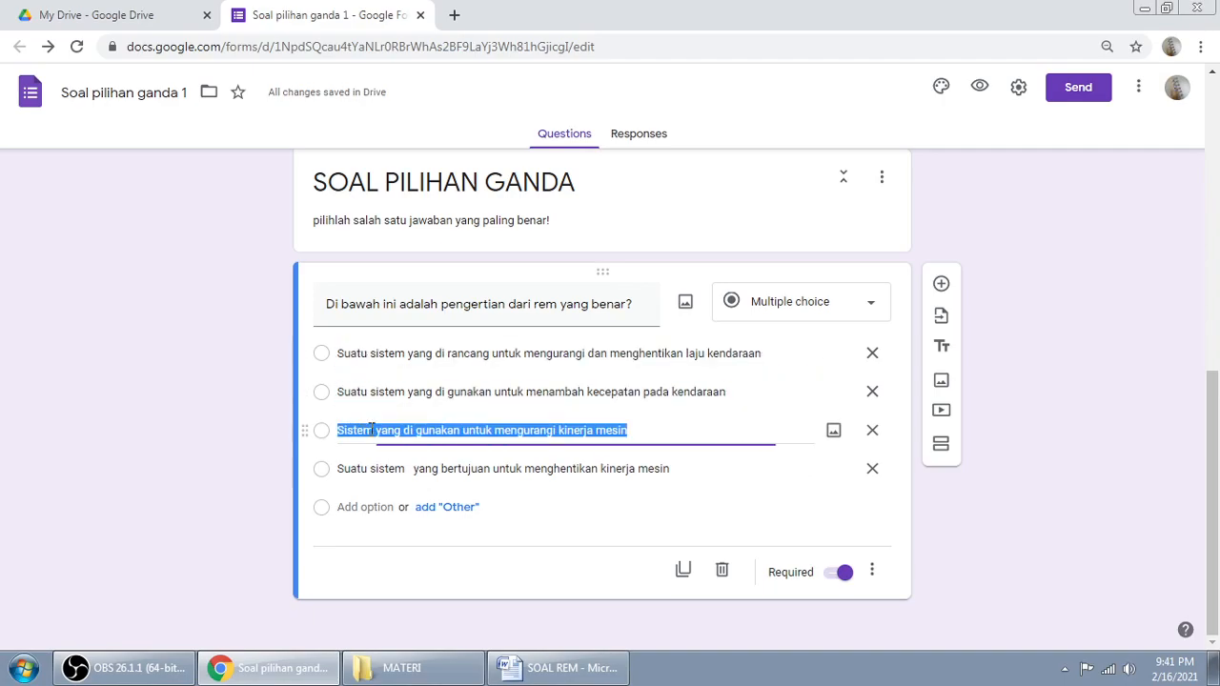
pyautogui.tripleClick(373, 469)
pyautogui.tripleClick(355, 354)
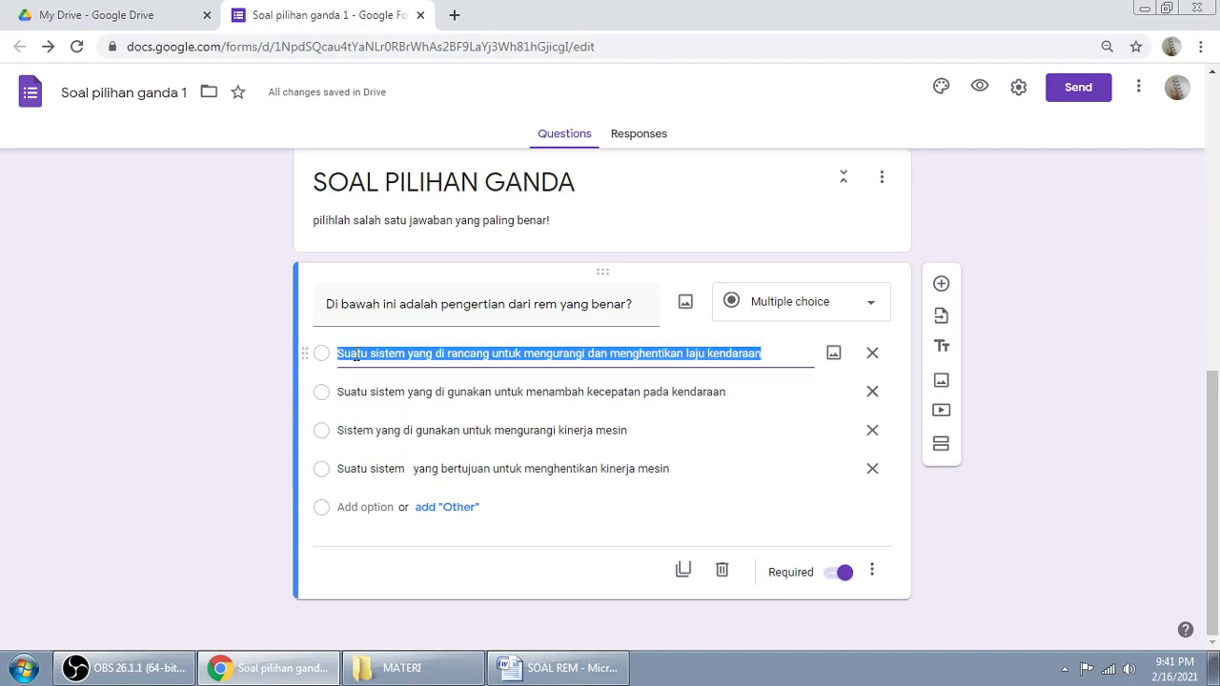
pyautogui.click(355, 354)
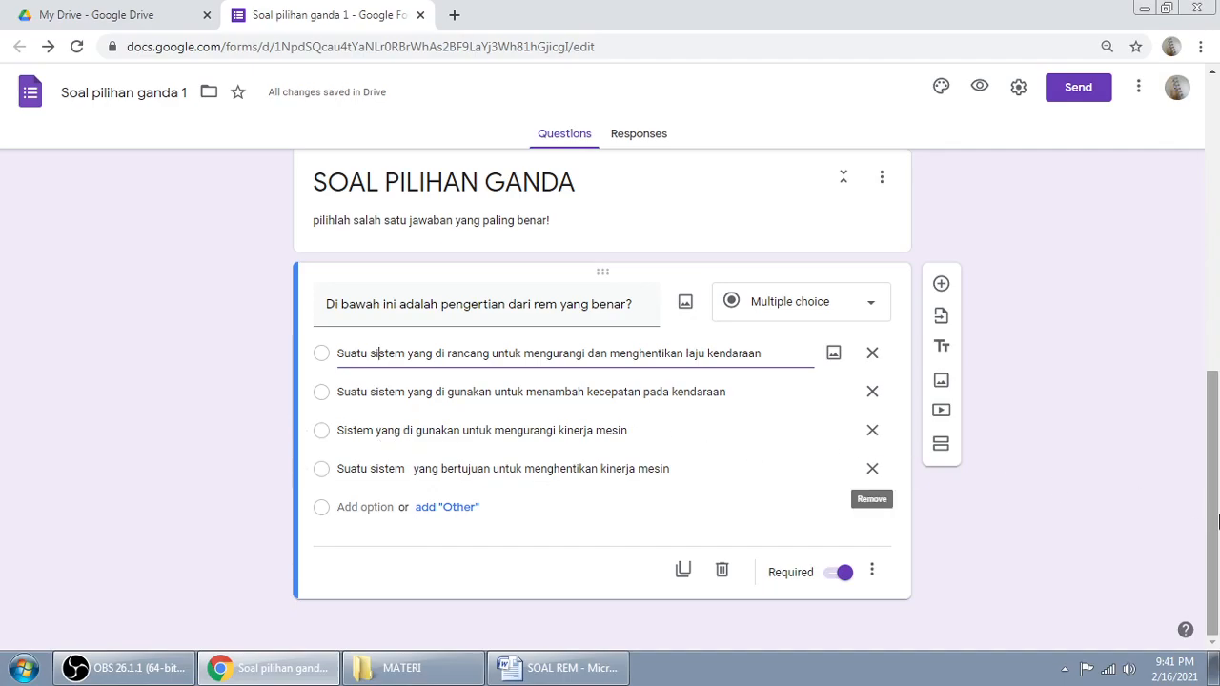
pyautogui.moveTo(1218, 507)
pyautogui.mouseDown()
pyautogui.moveTo(1219, 494)
pyautogui.moveTo(1219, 507)
pyautogui.mouseUp()
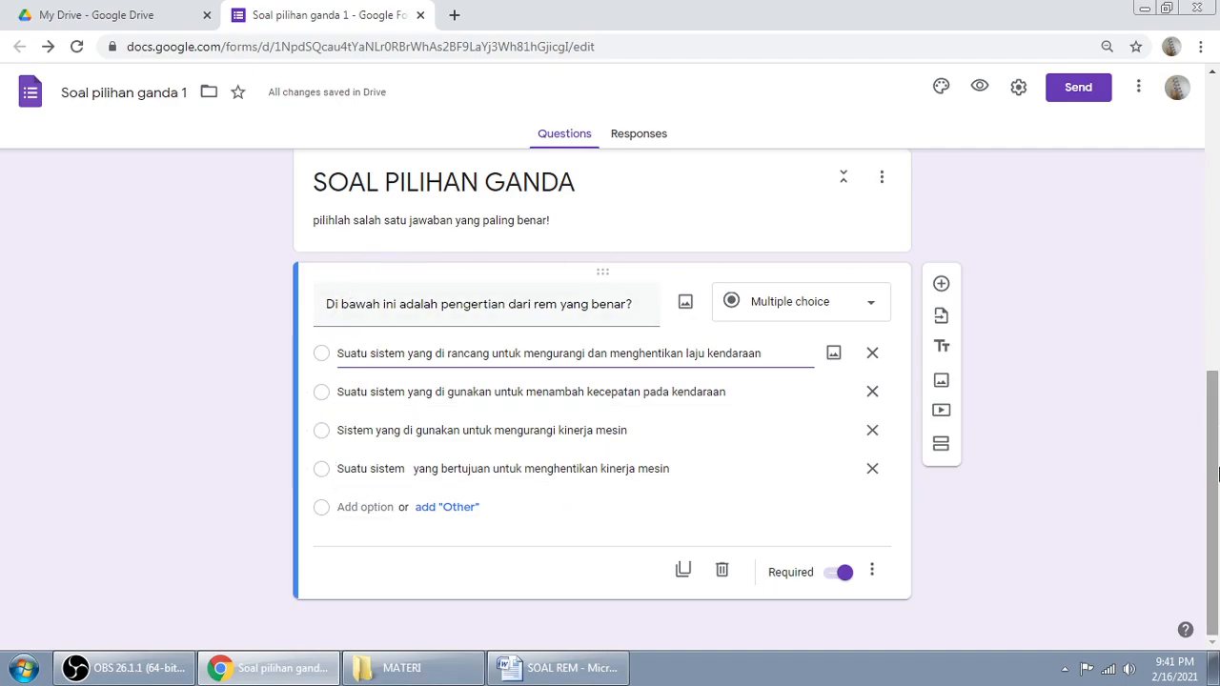
# Step: In Settings, turn on Make this a quiz with grades released Immediately after submission
pyautogui.moveTo(1217, 502); pyautogui.dragTo(1217, 204)
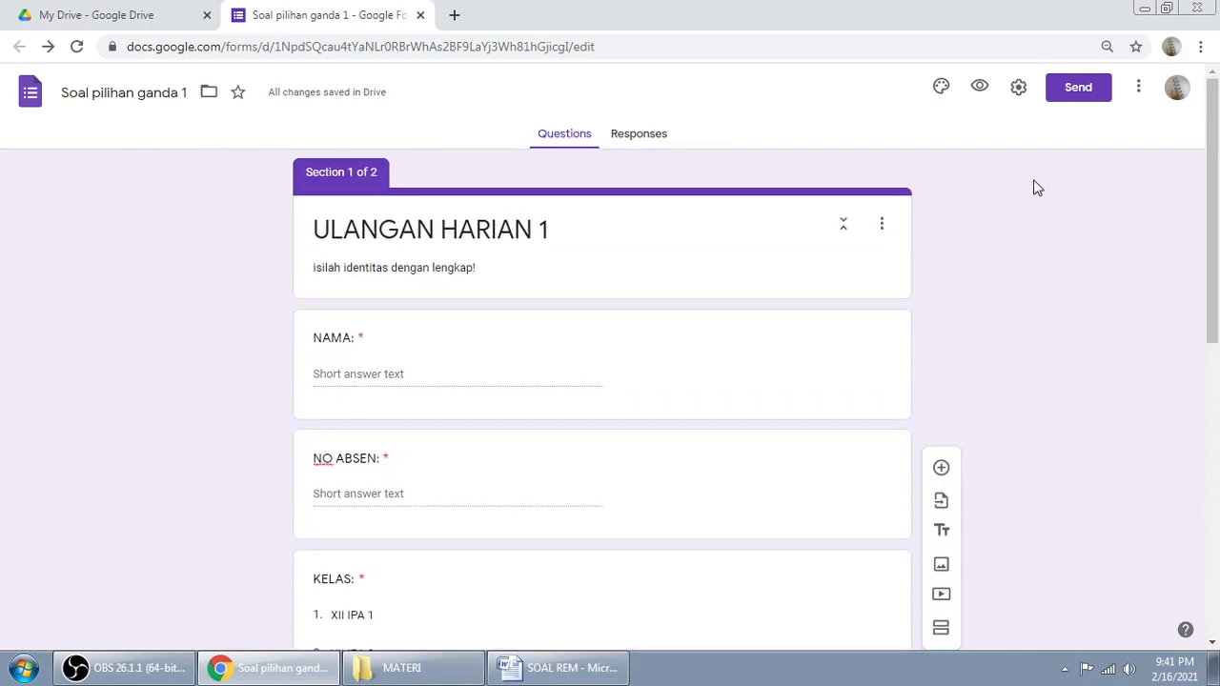
pyautogui.click(1016, 95)
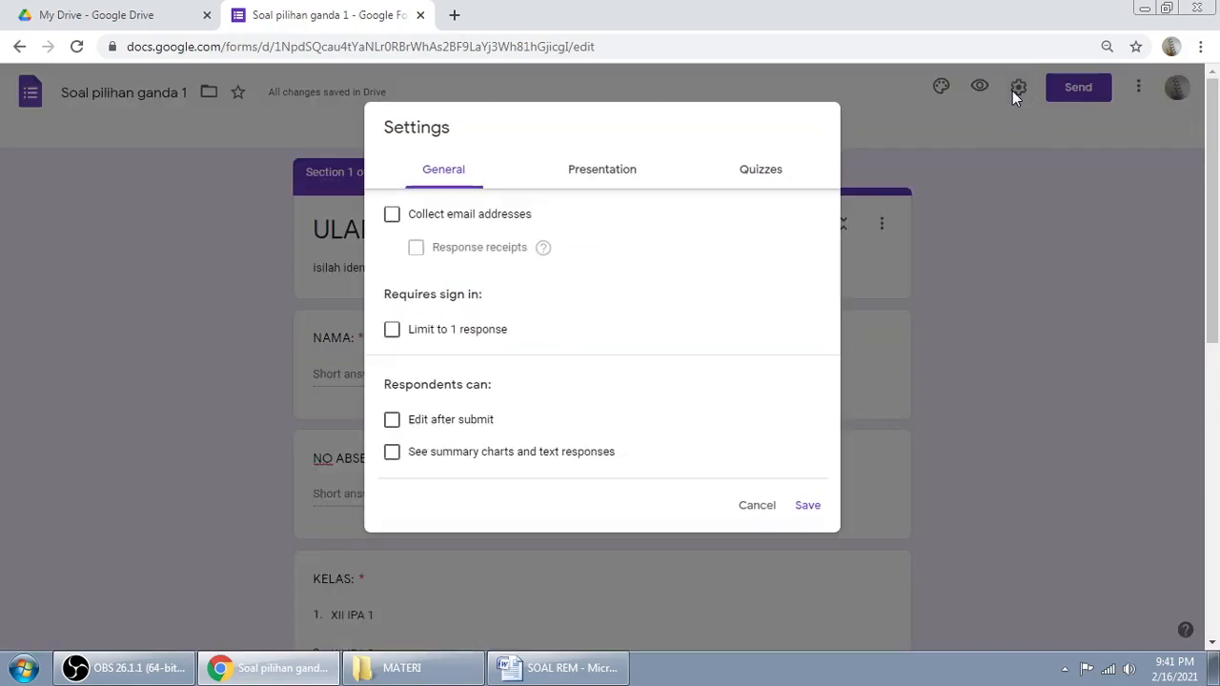
pyautogui.click(757, 507)
pyautogui.moveTo(1215, 278); pyautogui.dragTo(1214, 562)
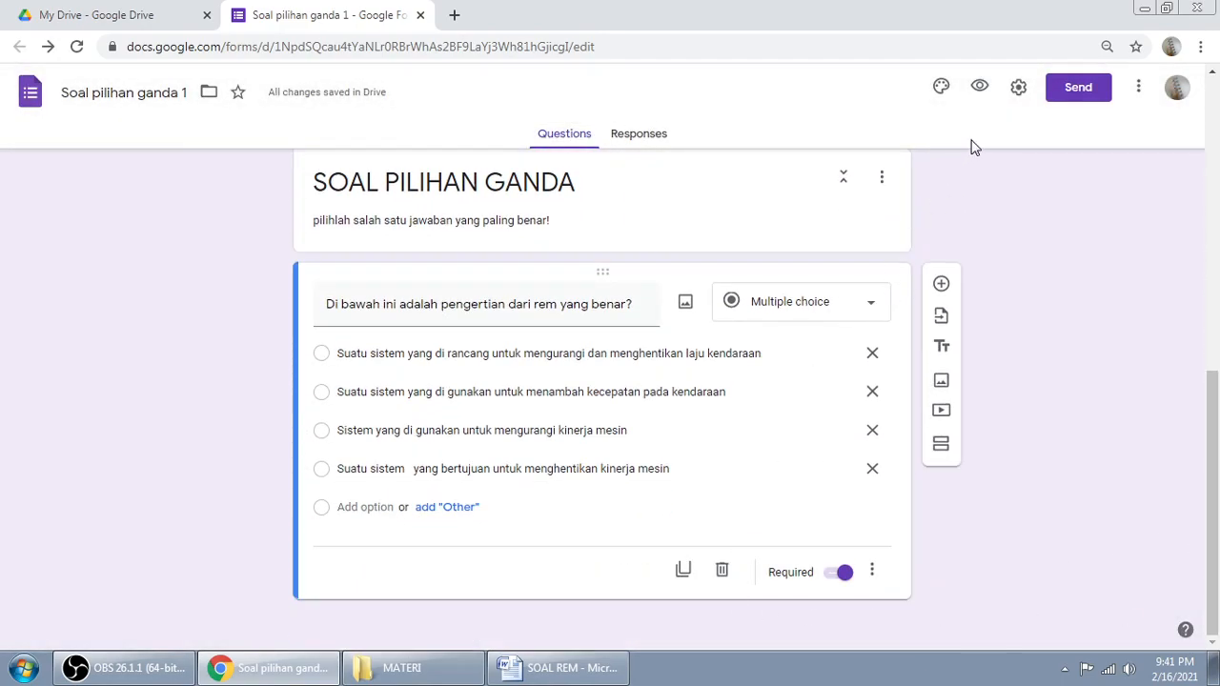
pyautogui.click(1018, 92)
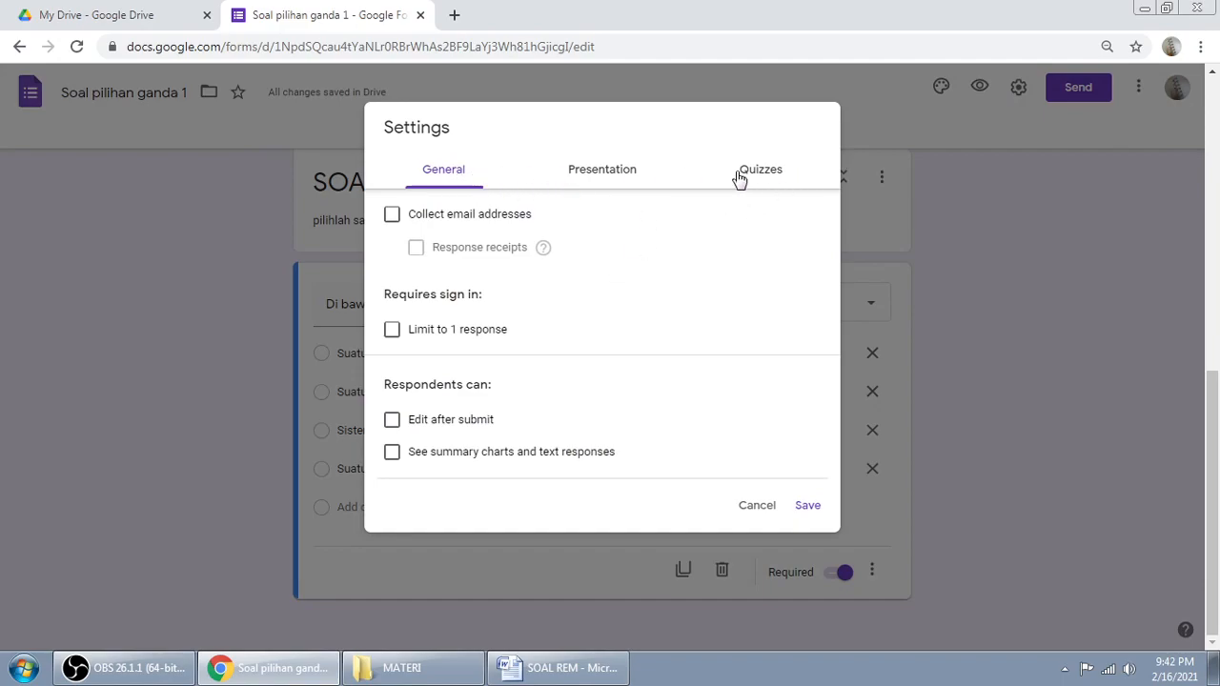
pyautogui.click(777, 176)
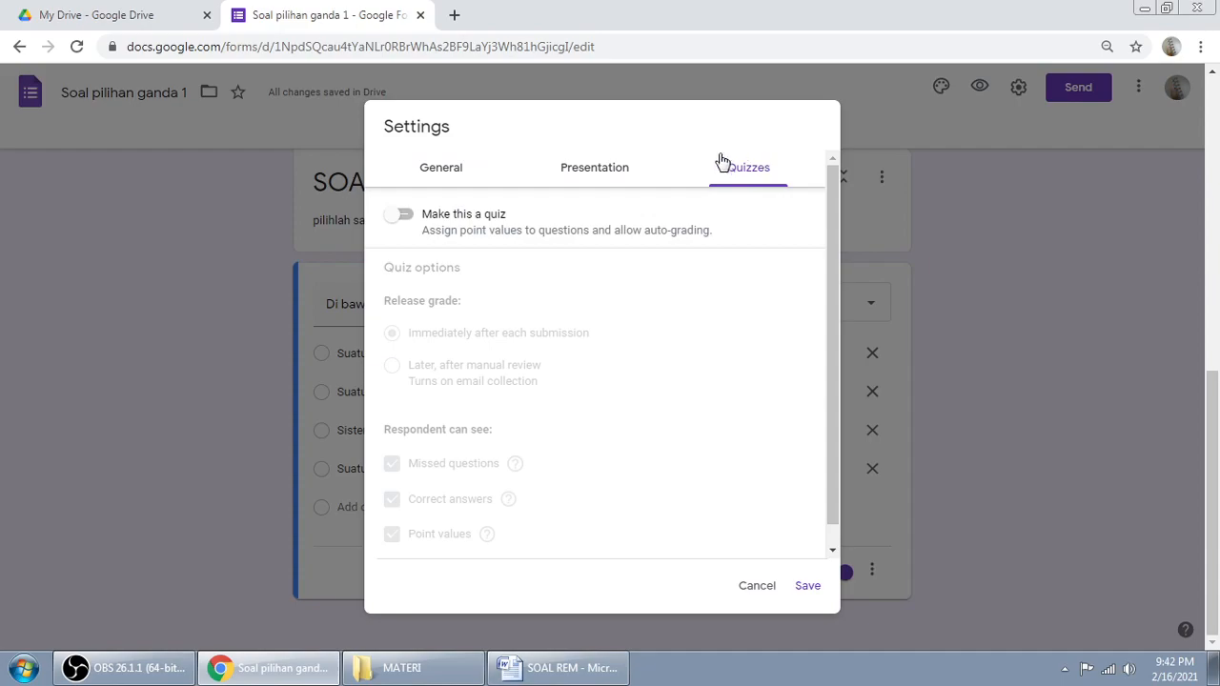
pyautogui.click(414, 221)
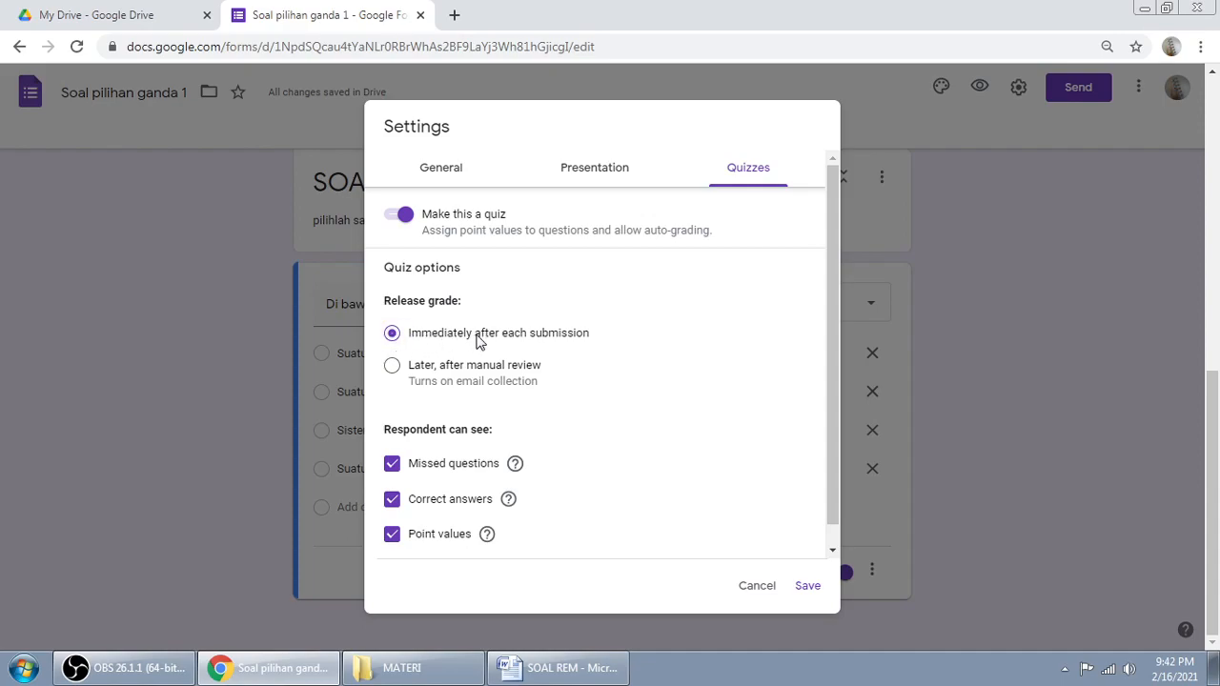
pyautogui.click(452, 368)
pyautogui.click(426, 338)
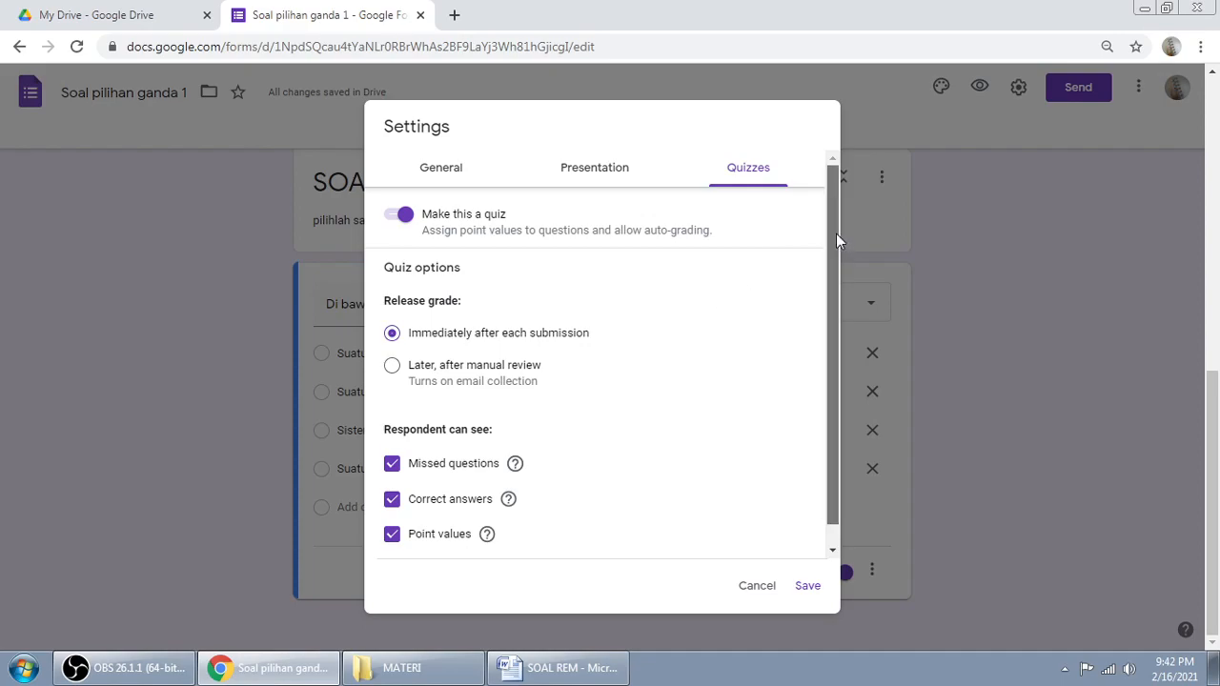
# Step: Uncheck Missed questions, Correct answers and Point values for respondents, and save the settings
pyautogui.scroll(-1, 836, 234)
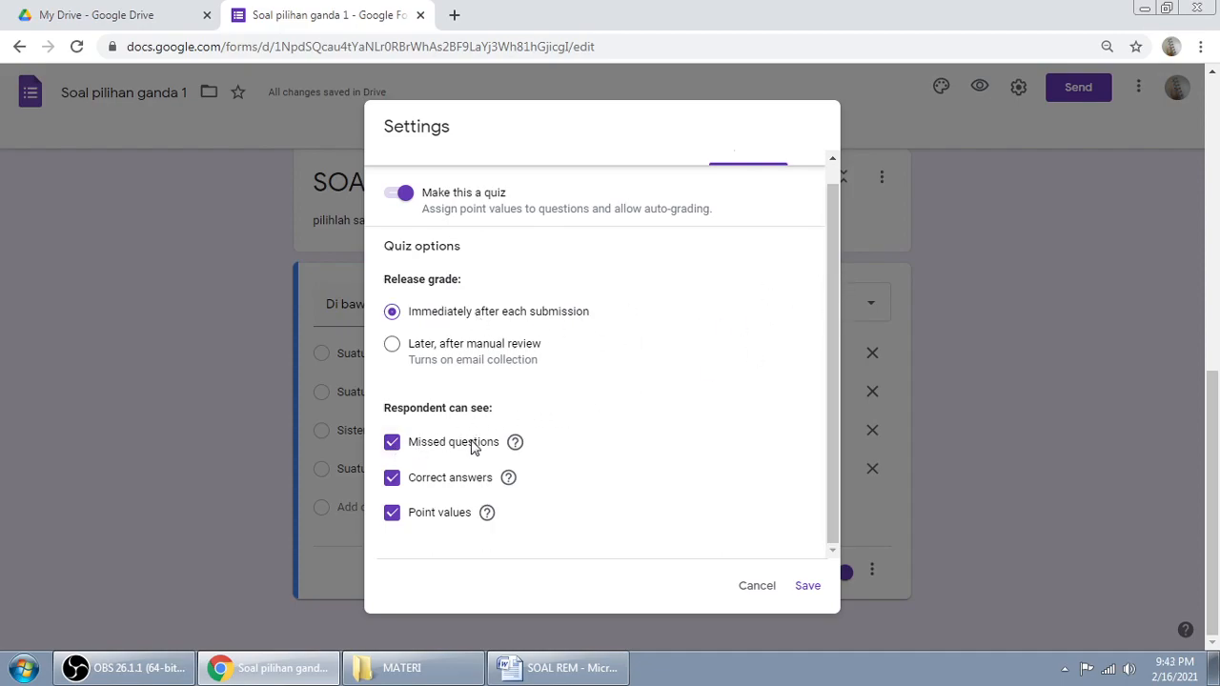
pyautogui.click(393, 482)
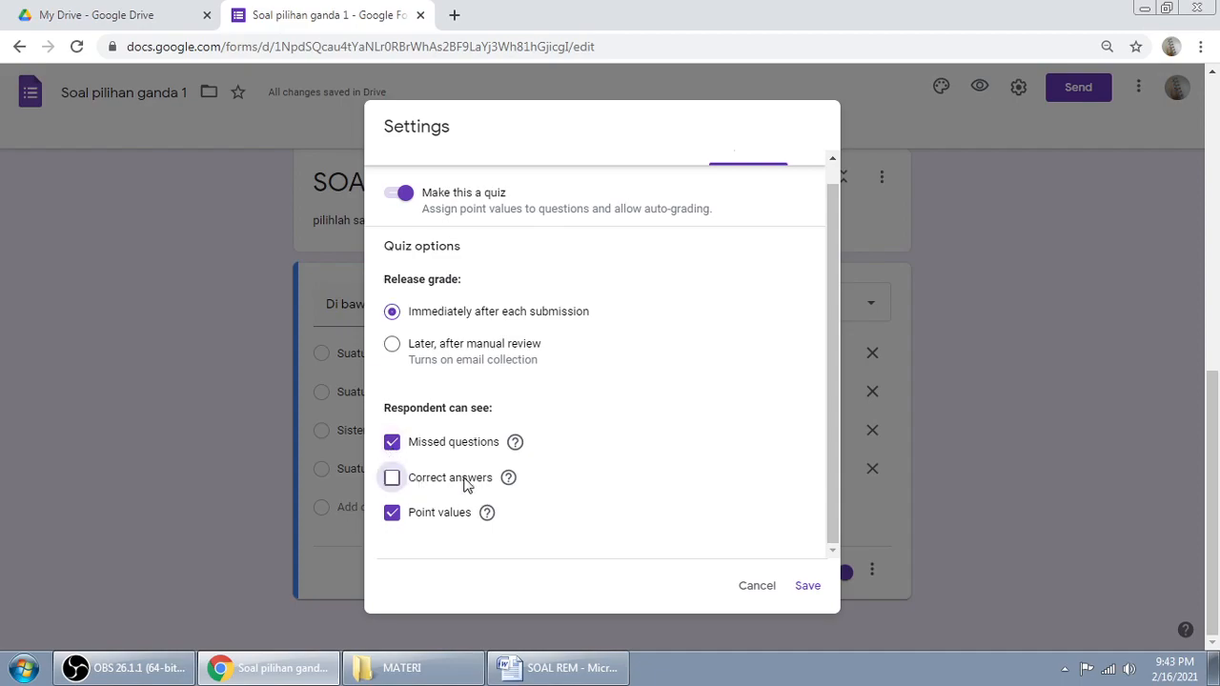
pyautogui.click(392, 516)
pyautogui.click(394, 442)
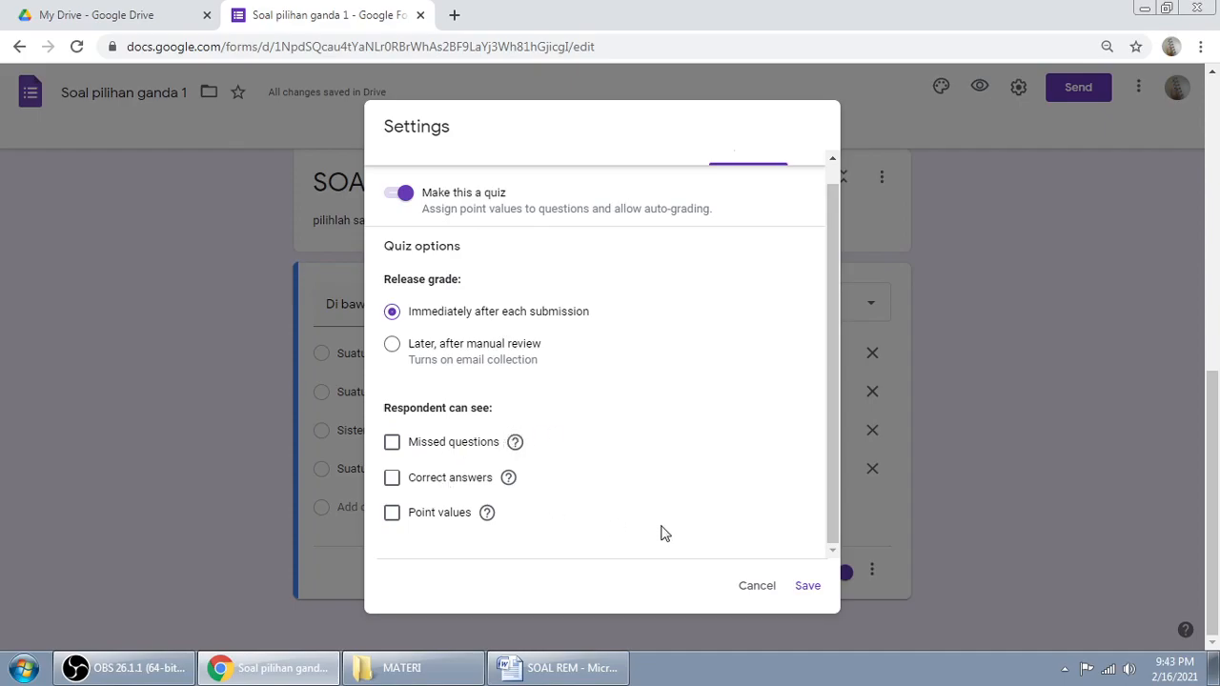
pyautogui.click(808, 591)
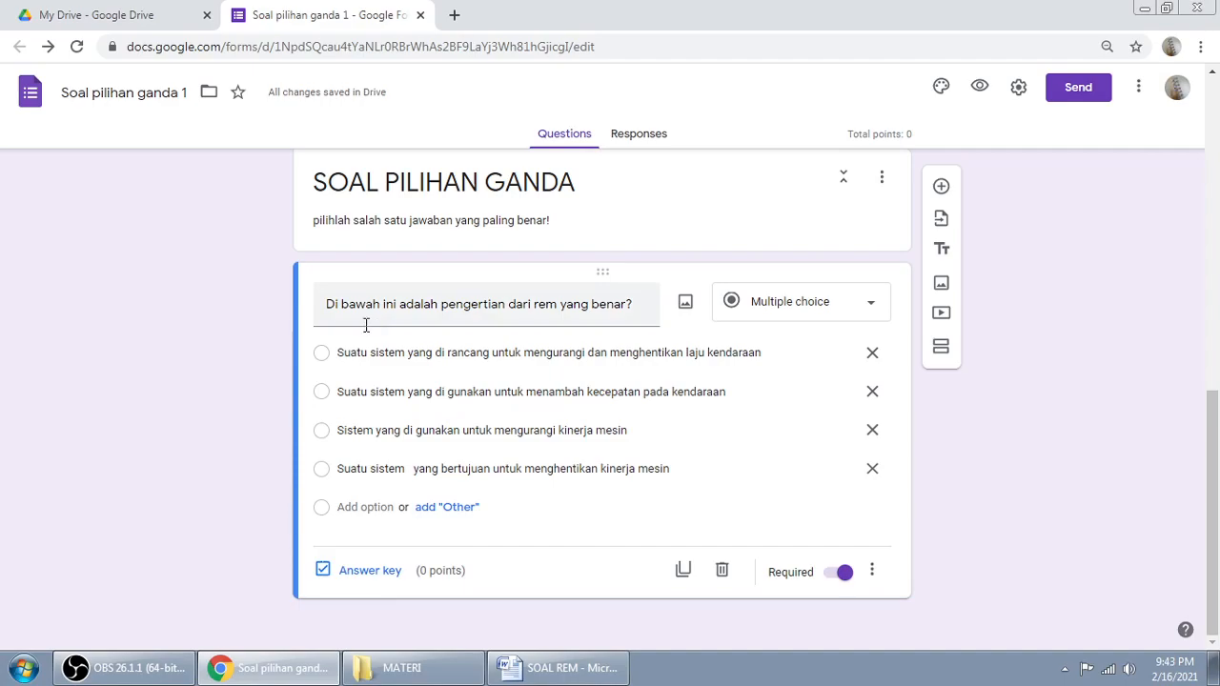
# Step: In the answer key, set the brake question to 50 points with option 1 correct
pyautogui.click(374, 576)
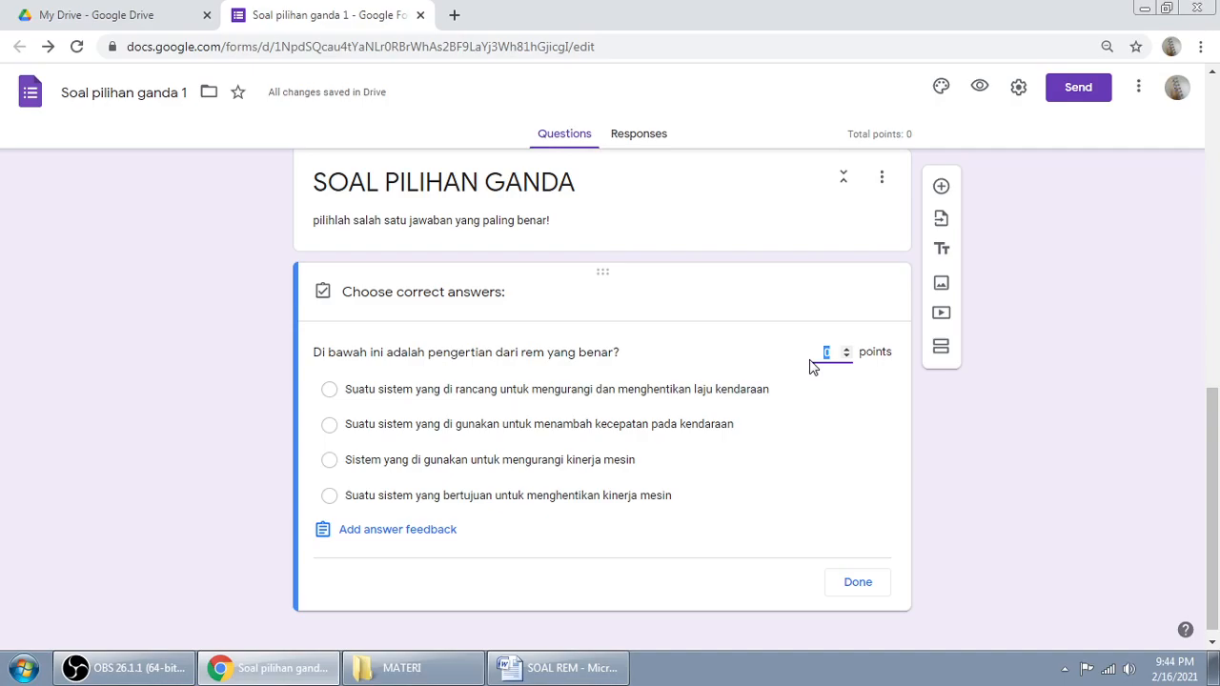
pyautogui.write('0')
pyautogui.click(1053, 436)
pyautogui.click(545, 400)
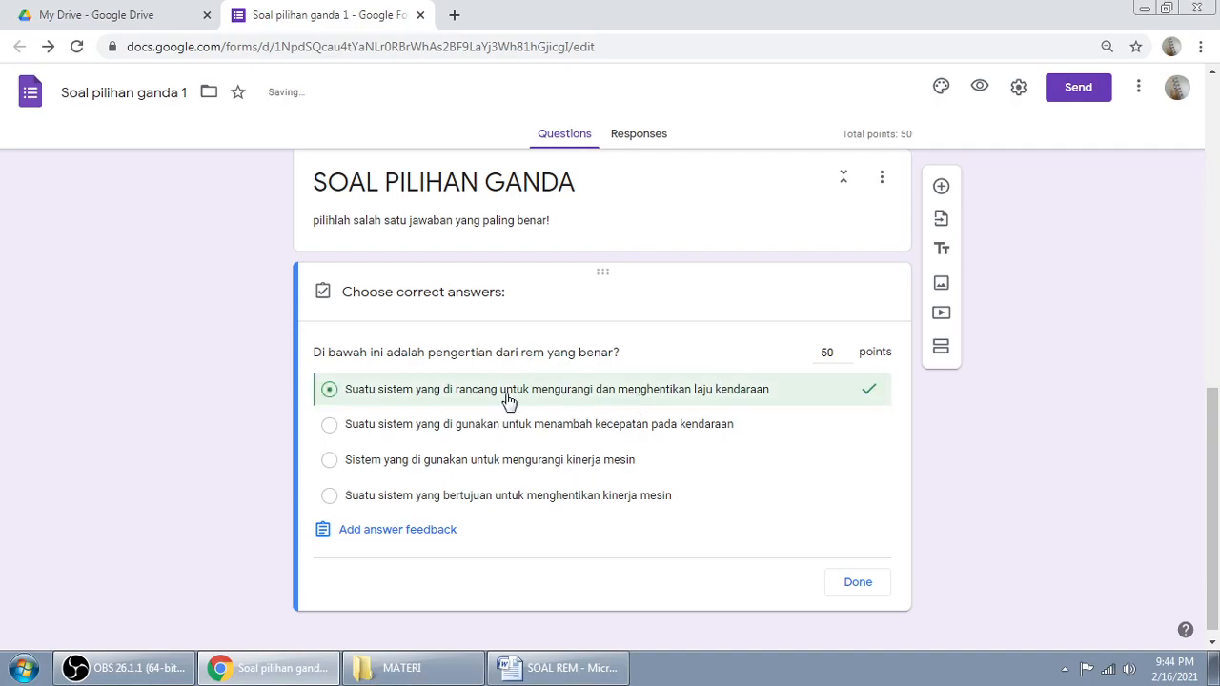
pyautogui.click(366, 405)
pyautogui.click(383, 395)
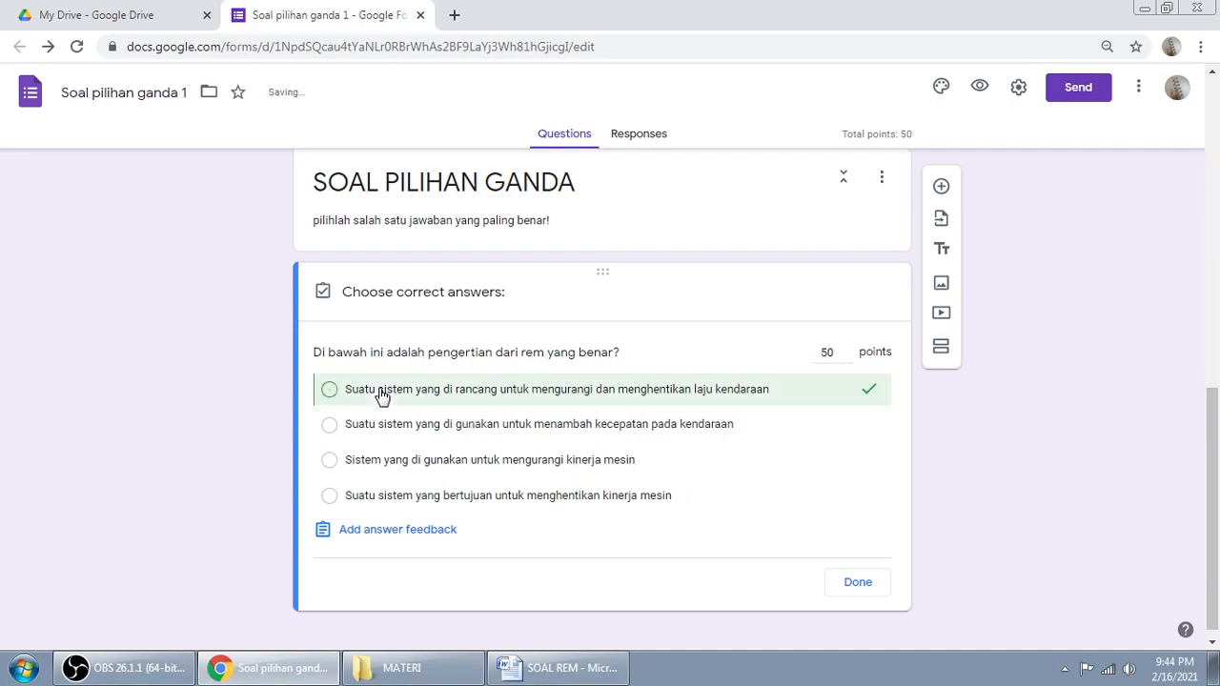
pyautogui.click(857, 583)
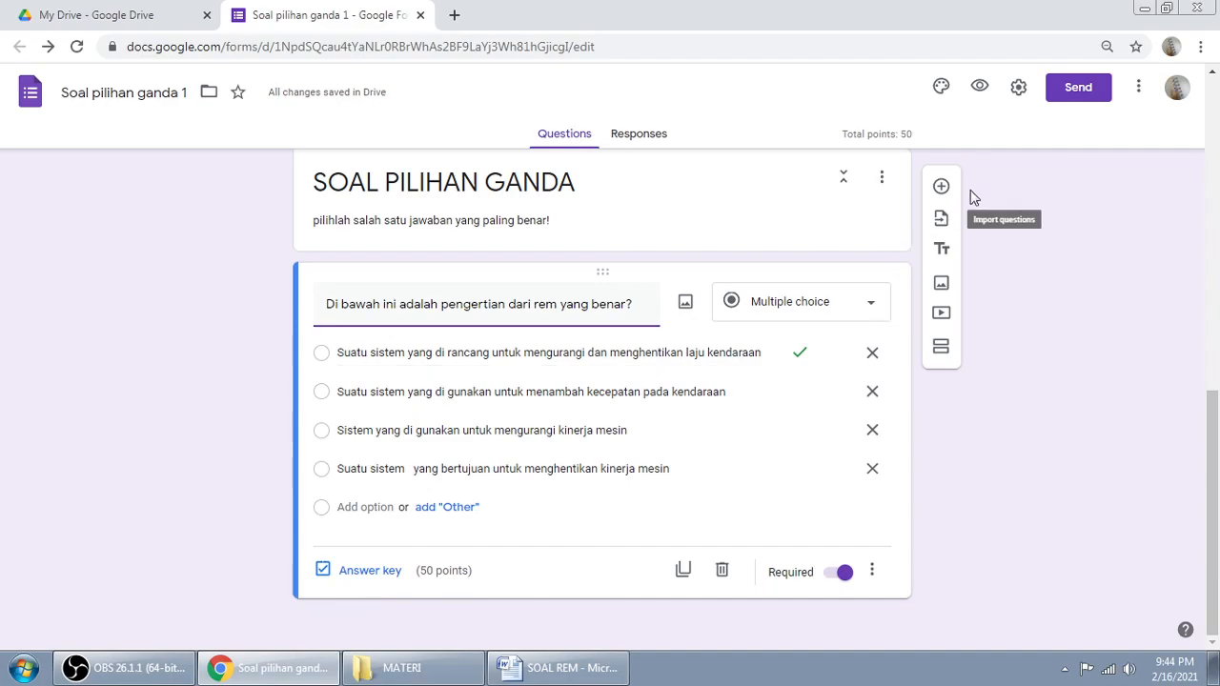
pyautogui.click(1018, 92)
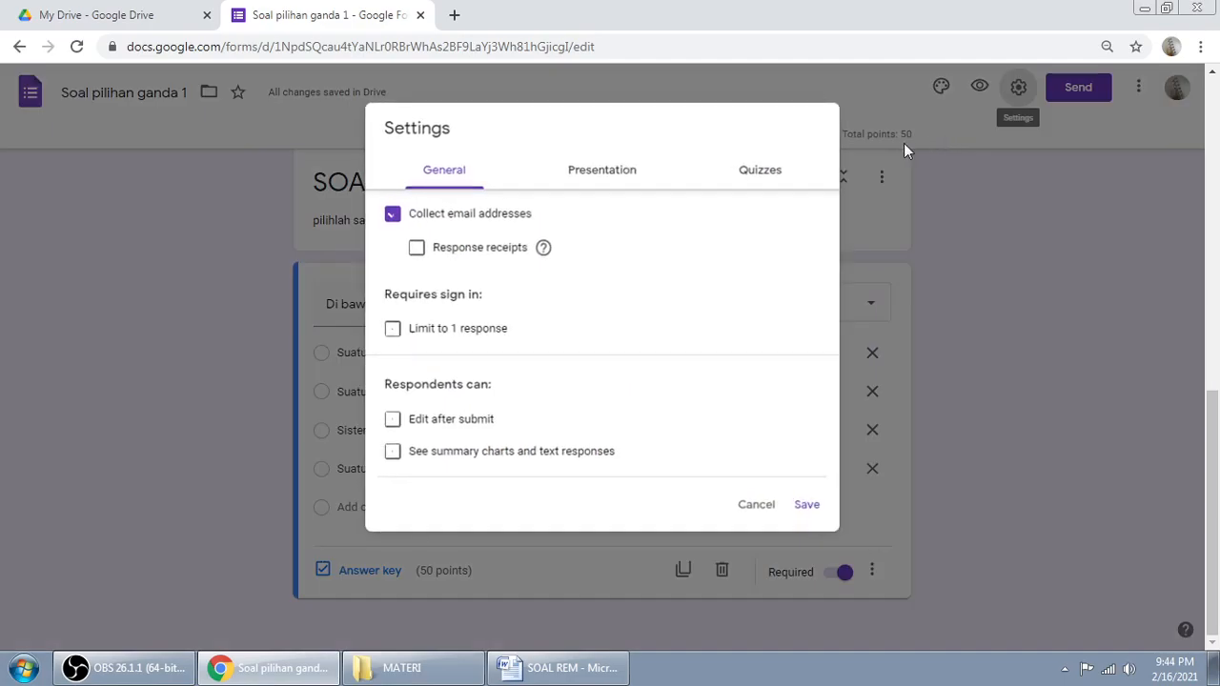
pyautogui.click(760, 172)
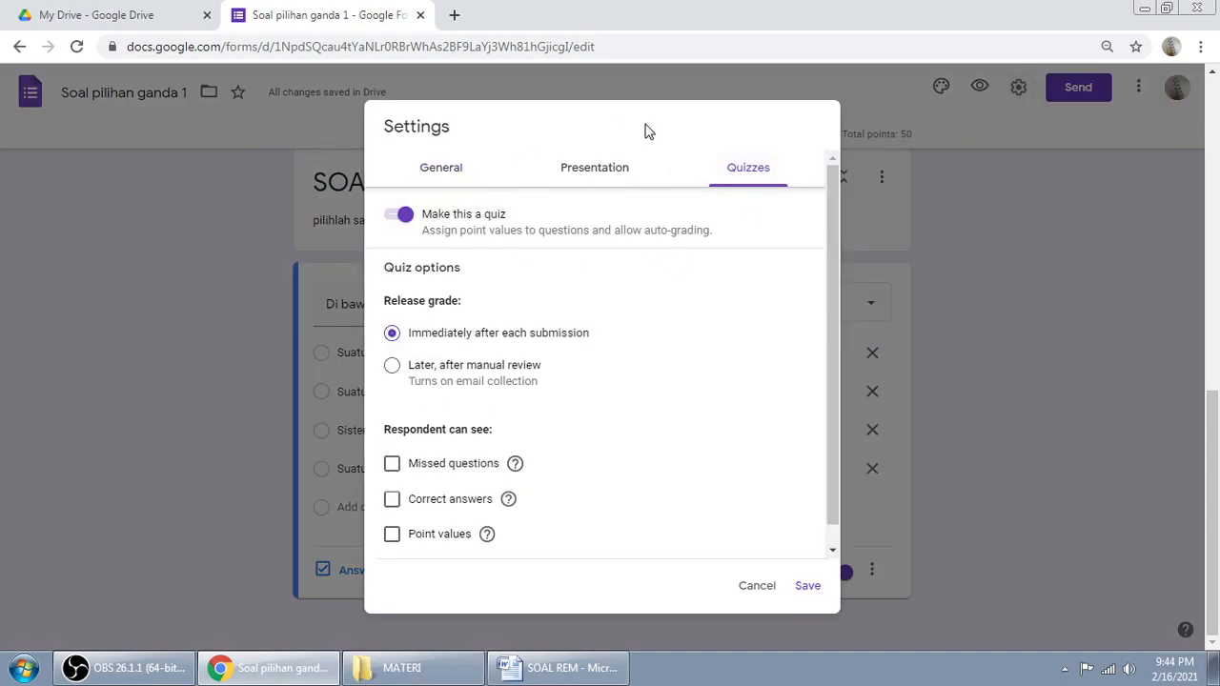
pyautogui.click(756, 592)
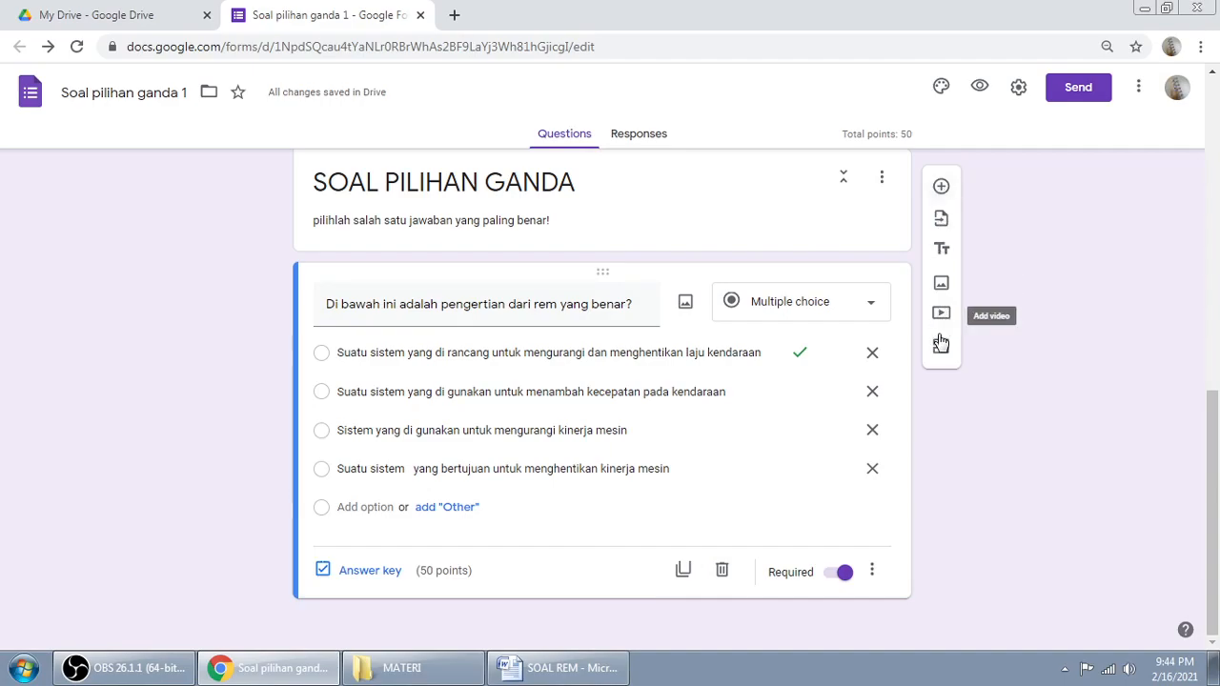
# Step: Add a new question titled with question 2's text from the Word sheet
pyautogui.click(941, 187)
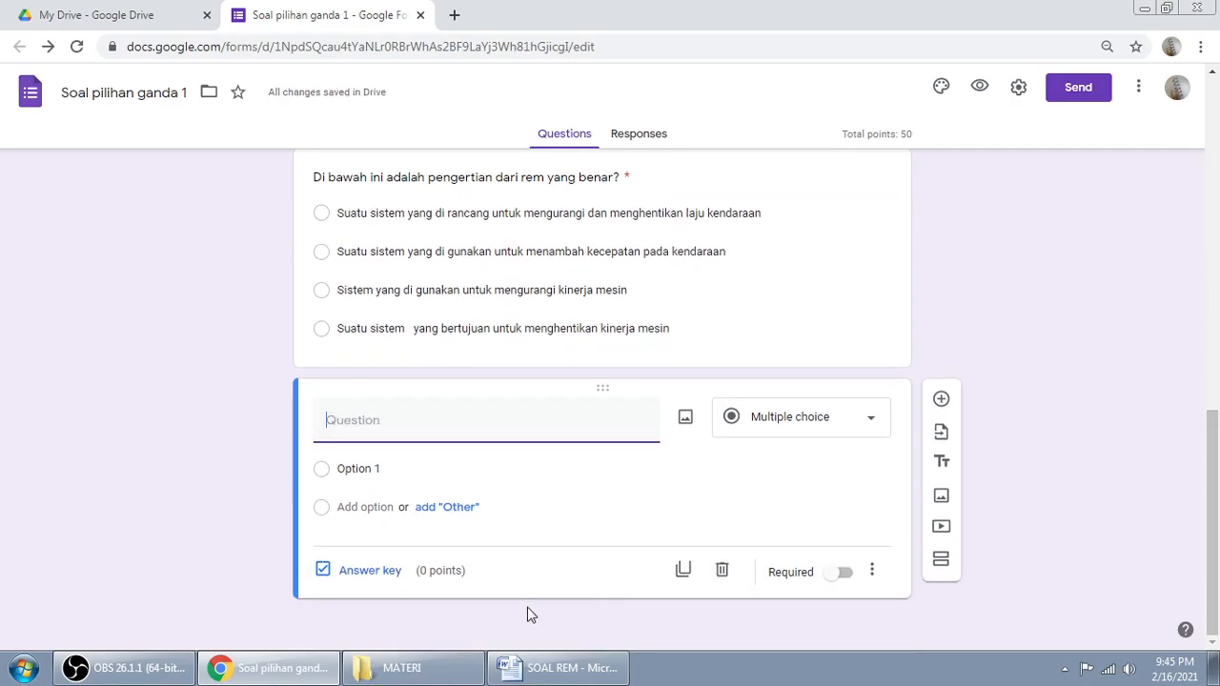
pyautogui.click(558, 668)
pyautogui.moveTo(363, 407); pyautogui.dragTo(743, 406)
pyautogui.rightClick(715, 410)
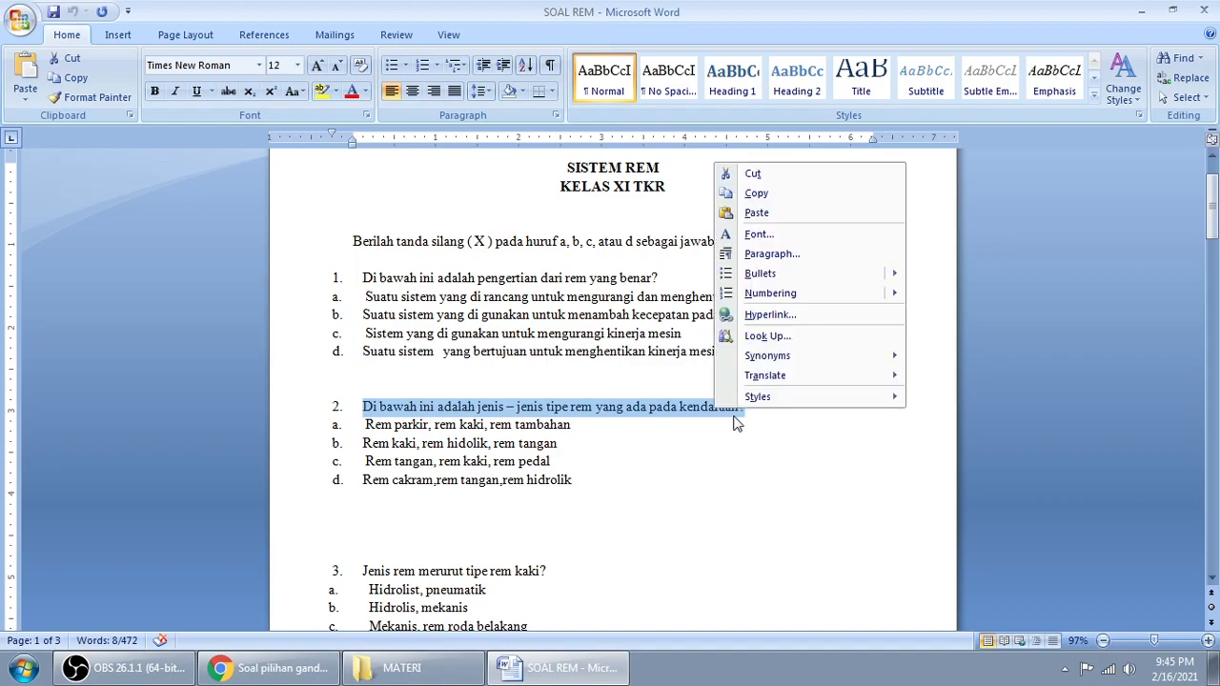
pyautogui.click(754, 190)
pyautogui.click(272, 667)
pyautogui.click(413, 427)
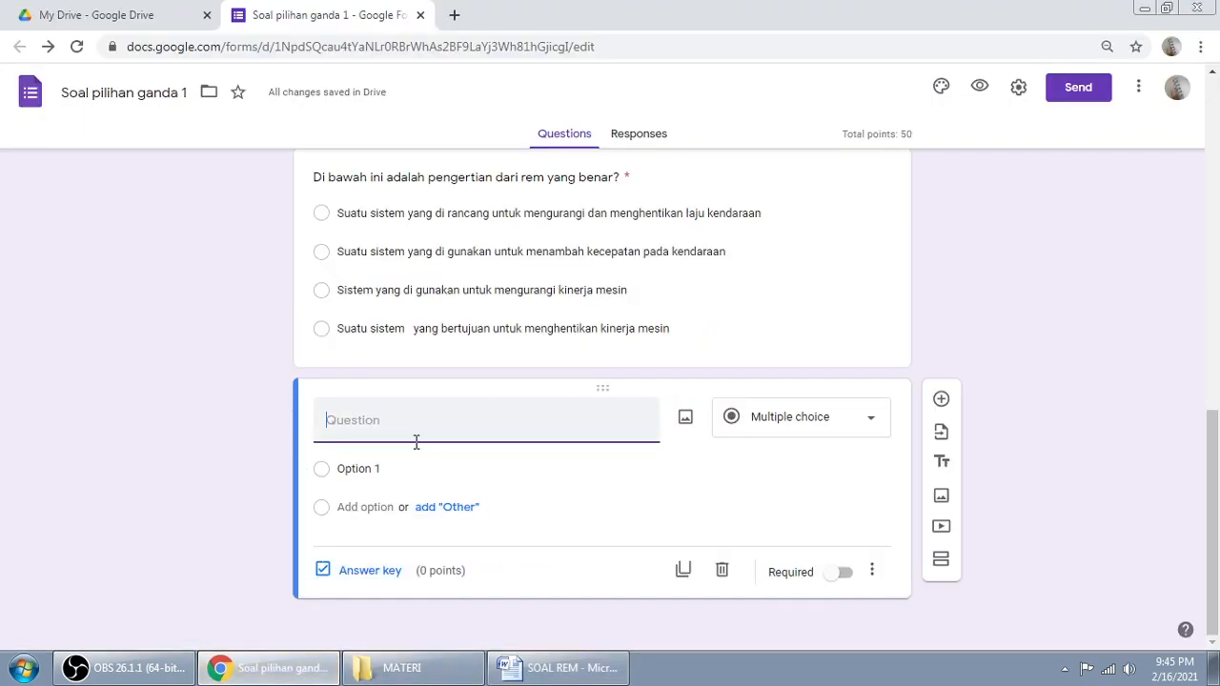
pyautogui.rightClick(410, 429)
pyautogui.click(466, 281)
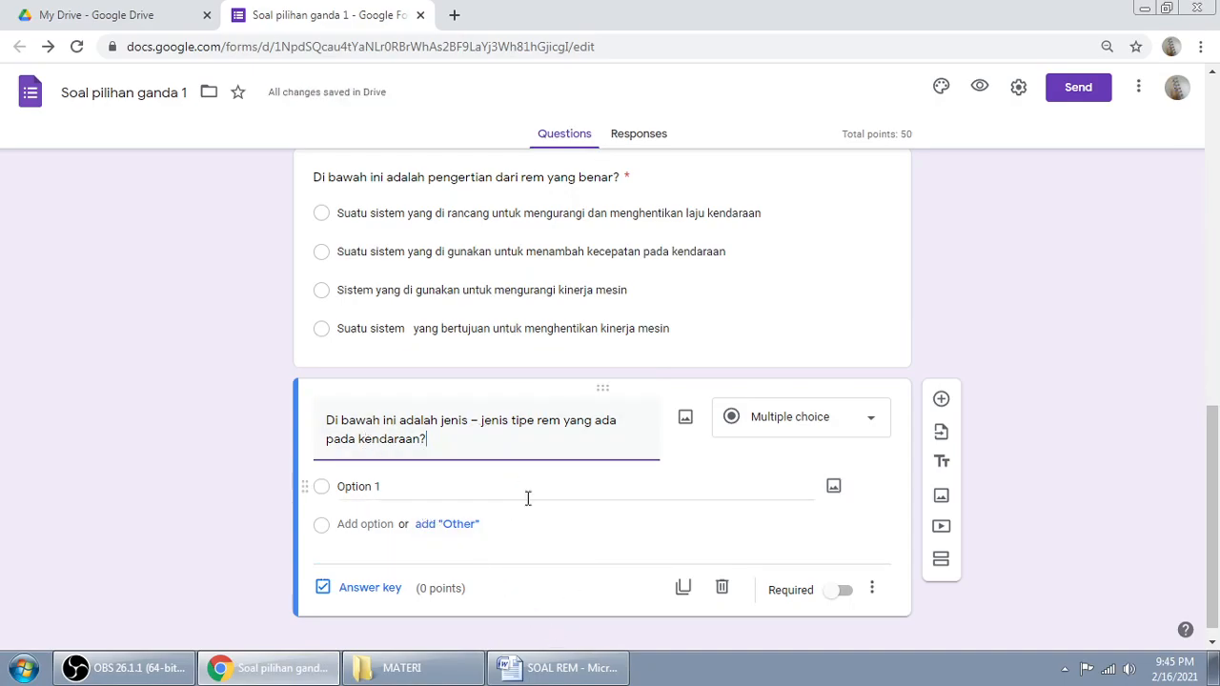
# Step: Paste answer a from Word as the question's first option
pyautogui.click(526, 665)
pyautogui.moveTo(367, 425)
pyautogui.mouseDown()
pyautogui.moveTo(578, 430)
pyautogui.moveTo(408, 444)
pyautogui.moveTo(379, 426)
pyautogui.mouseUp()
pyautogui.rightClick(379, 423)
pyautogui.click(414, 205)
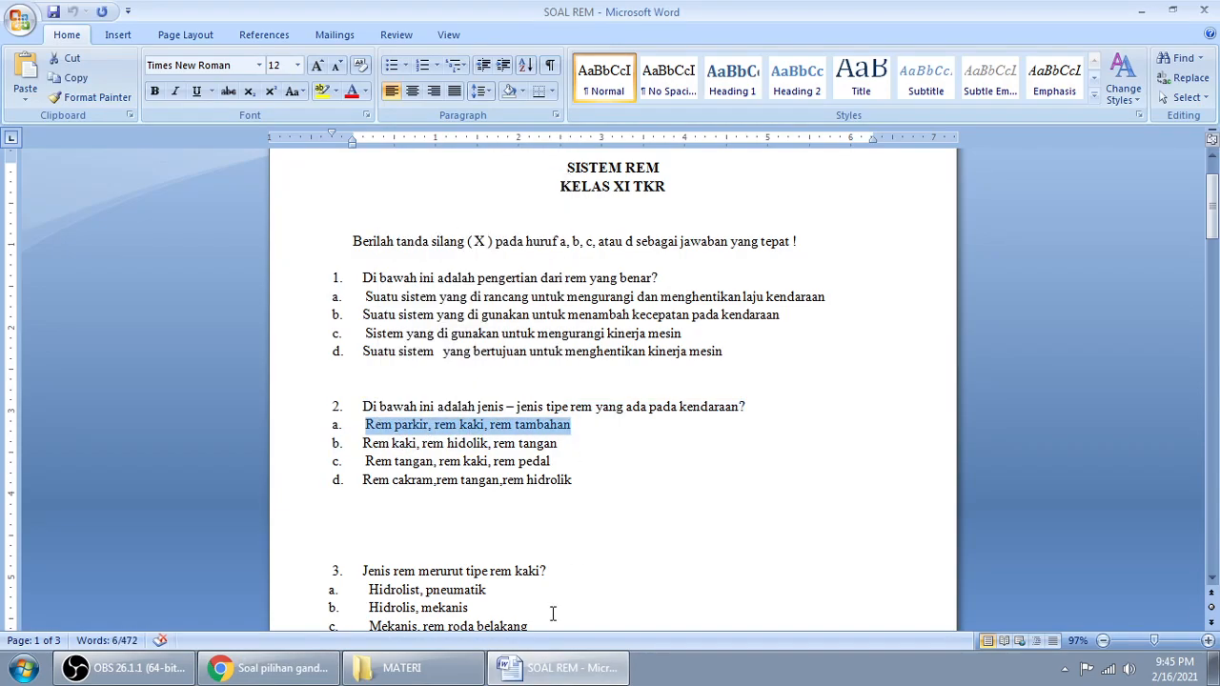
pyautogui.click(289, 672)
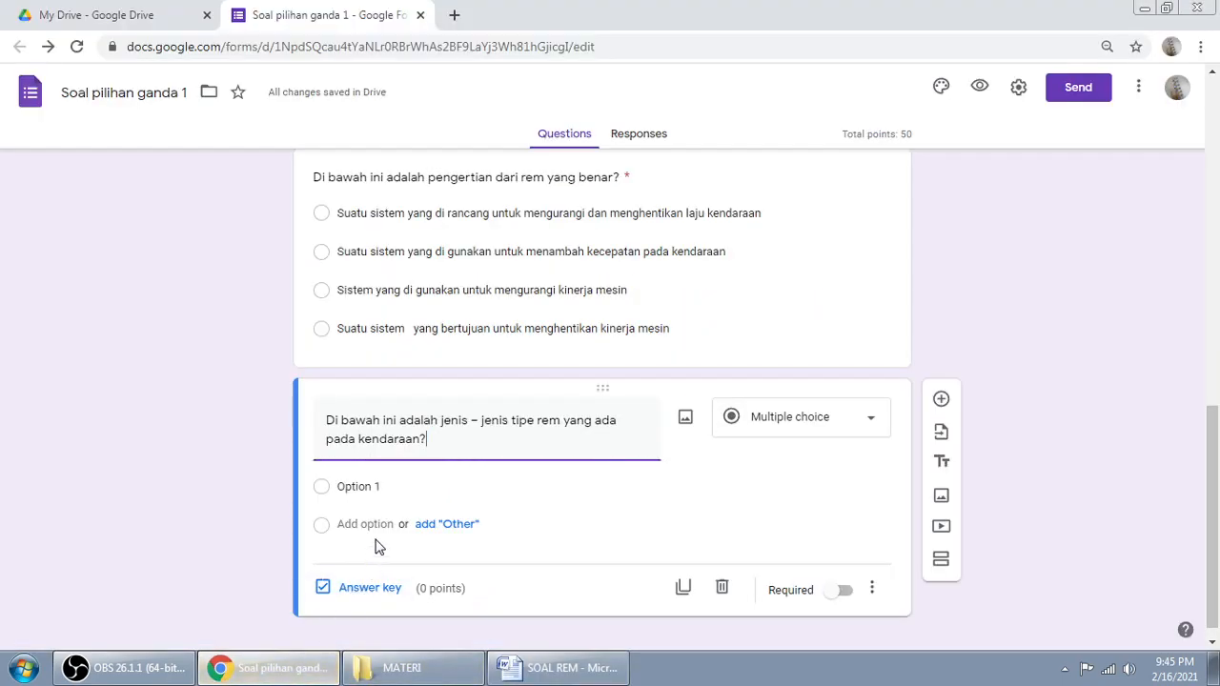
pyautogui.click(376, 488)
pyautogui.rightClick(377, 487)
pyautogui.click(454, 296)
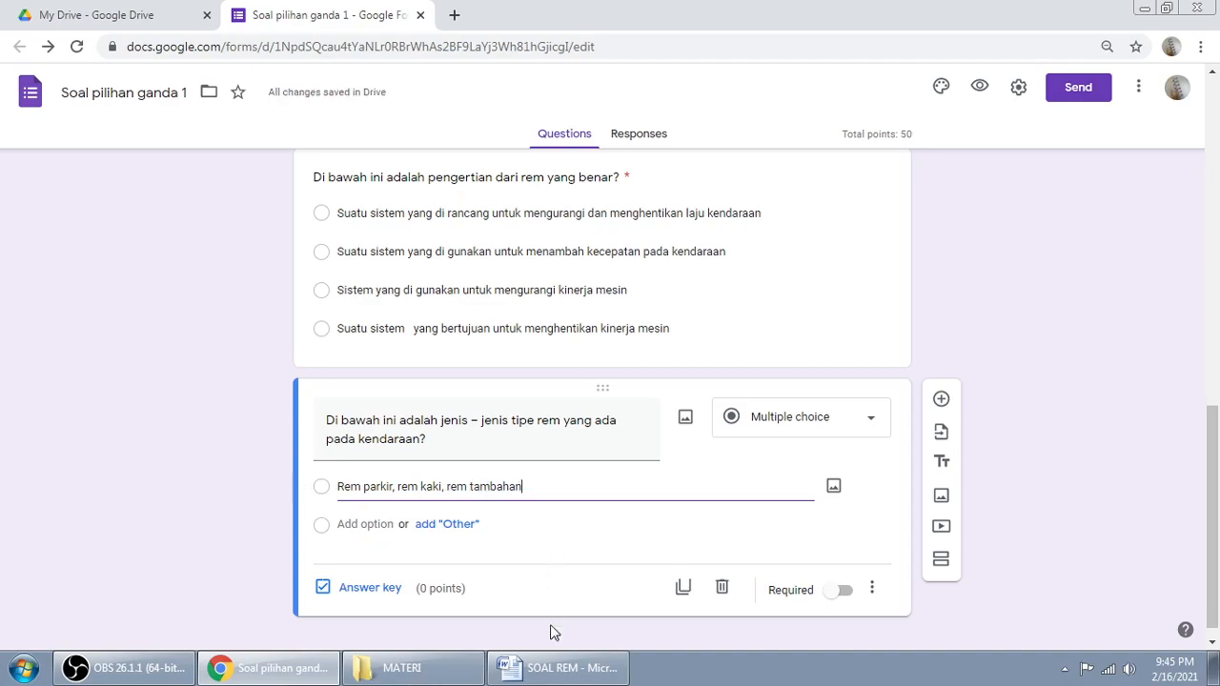
# Step: Add answer b, 'Rem kaki, rem hidolik, rem tangan', as the second option
pyautogui.click(558, 668)
pyautogui.click(363, 443)
pyautogui.moveTo(364, 445); pyautogui.dragTo(562, 443)
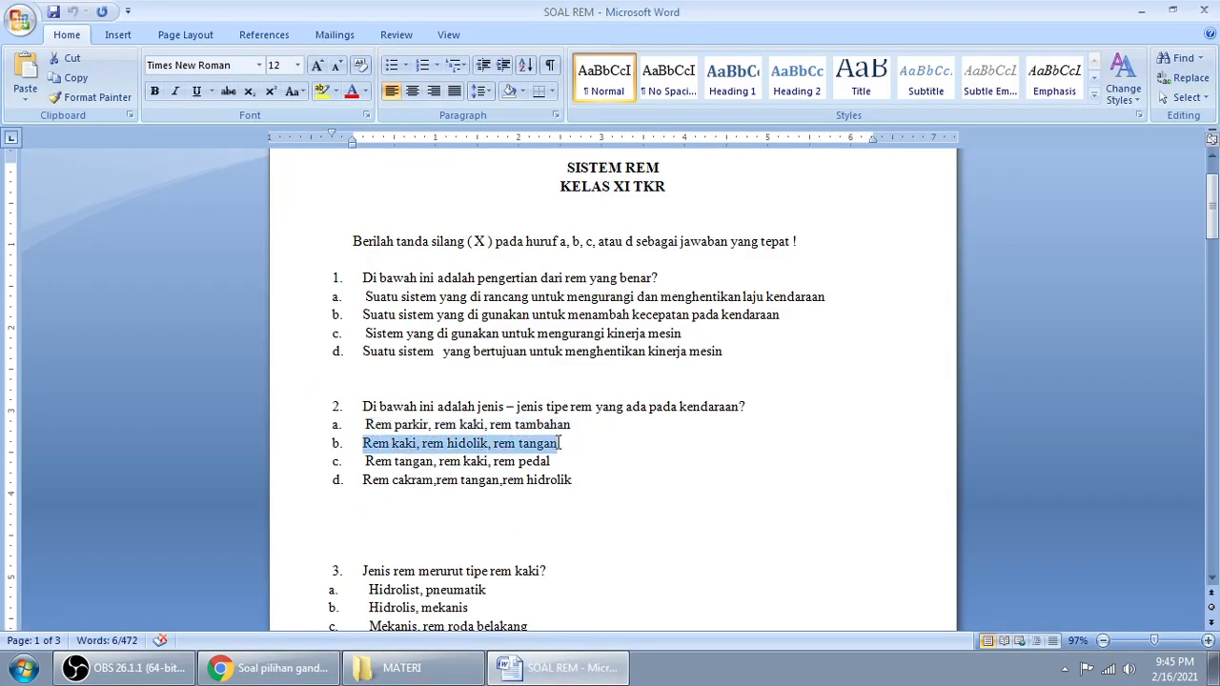
pyautogui.rightClick(514, 448)
pyautogui.click(567, 227)
pyautogui.click(277, 669)
pyautogui.rightClick(367, 525)
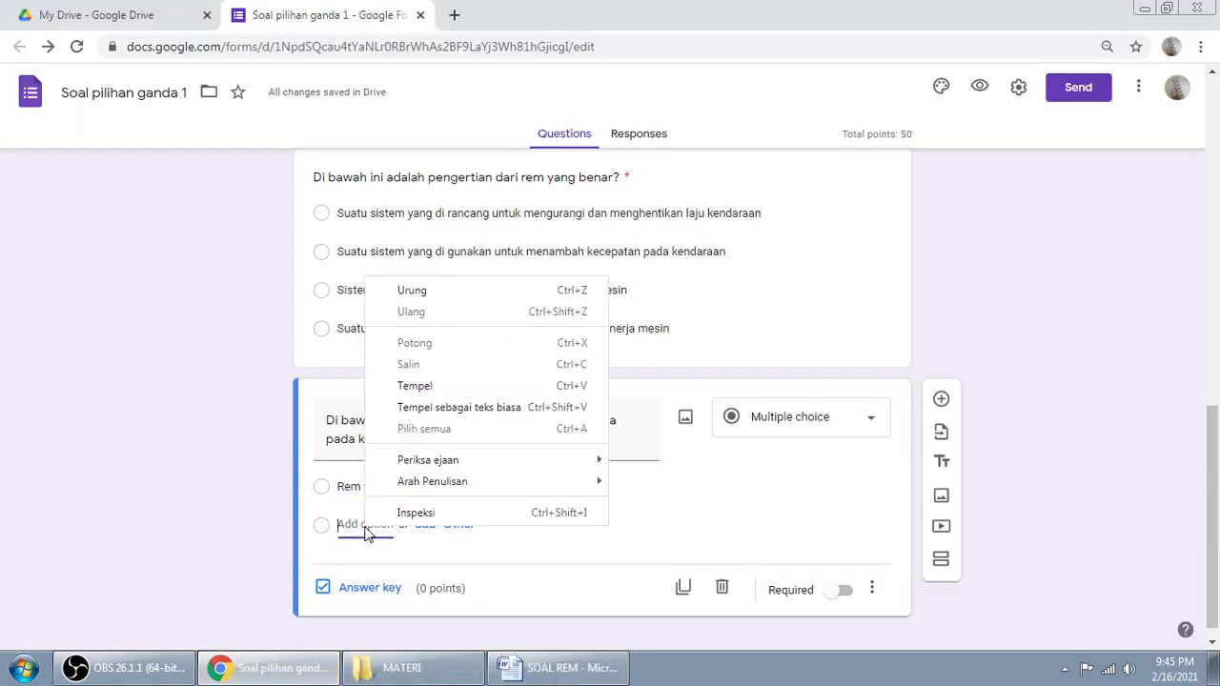
pyautogui.click(427, 386)
# Step: Add answer c, 'Rem tangan, rem kaki, rem pedal', as the third option
pyautogui.click(558, 668)
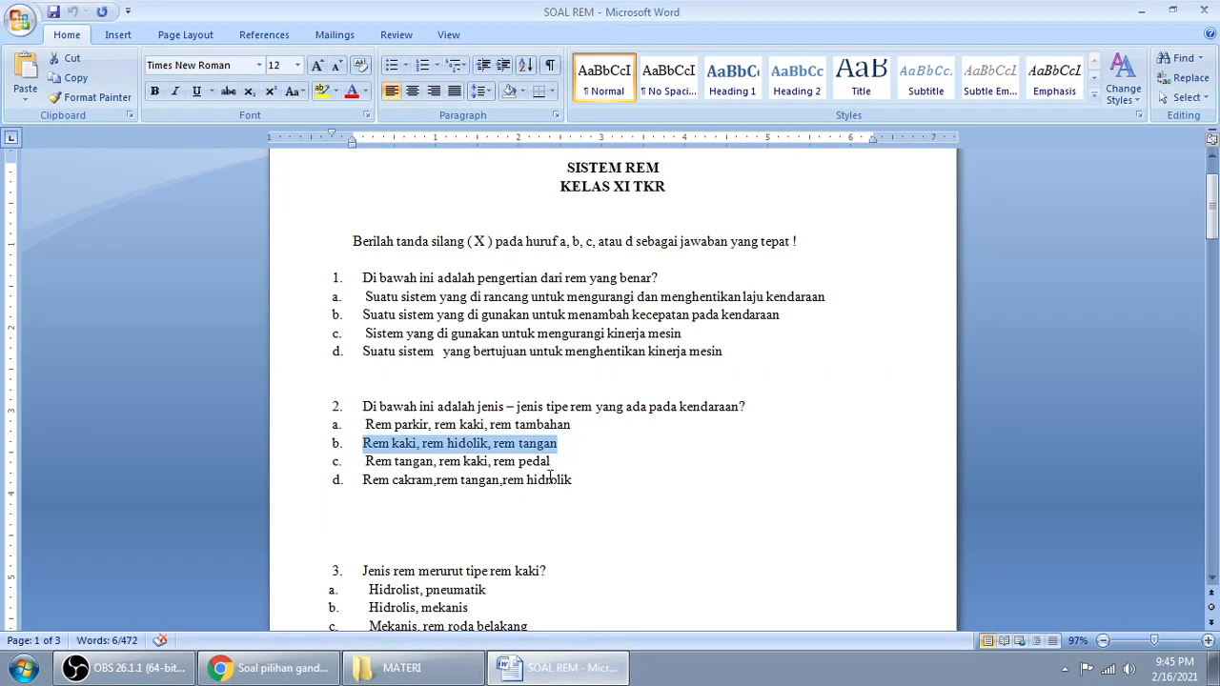
pyautogui.moveTo(366, 461); pyautogui.dragTo(551, 462)
pyautogui.rightClick(515, 462)
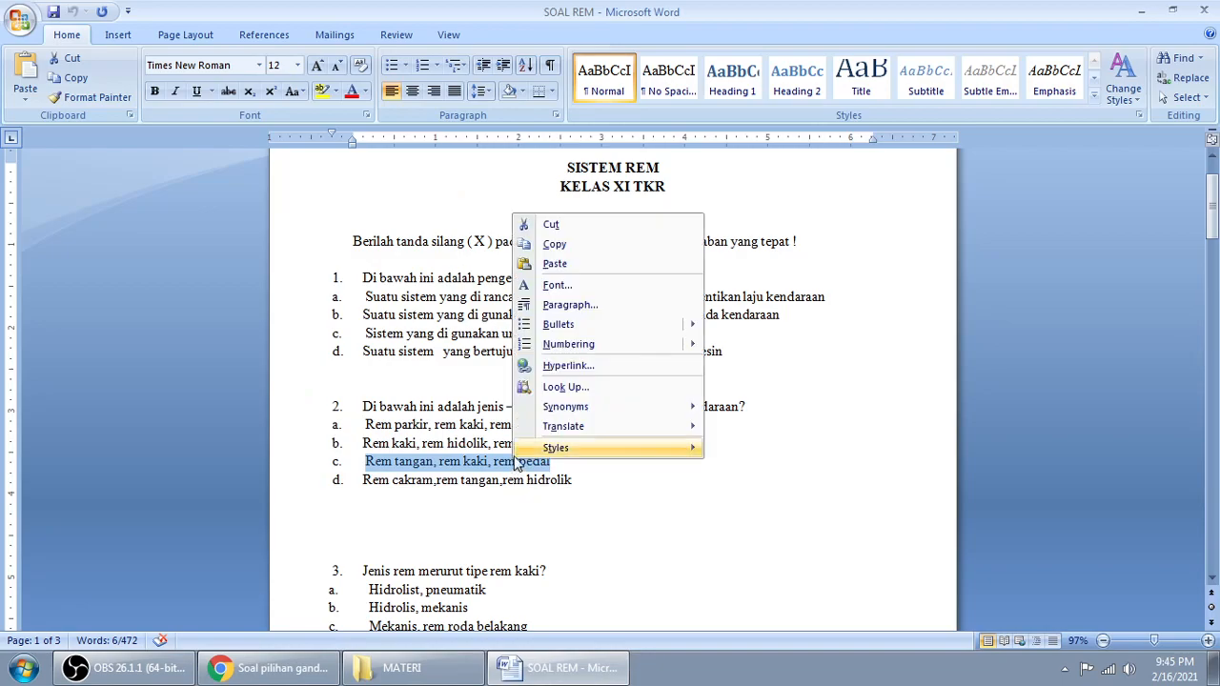
pyautogui.click(553, 244)
pyautogui.click(272, 668)
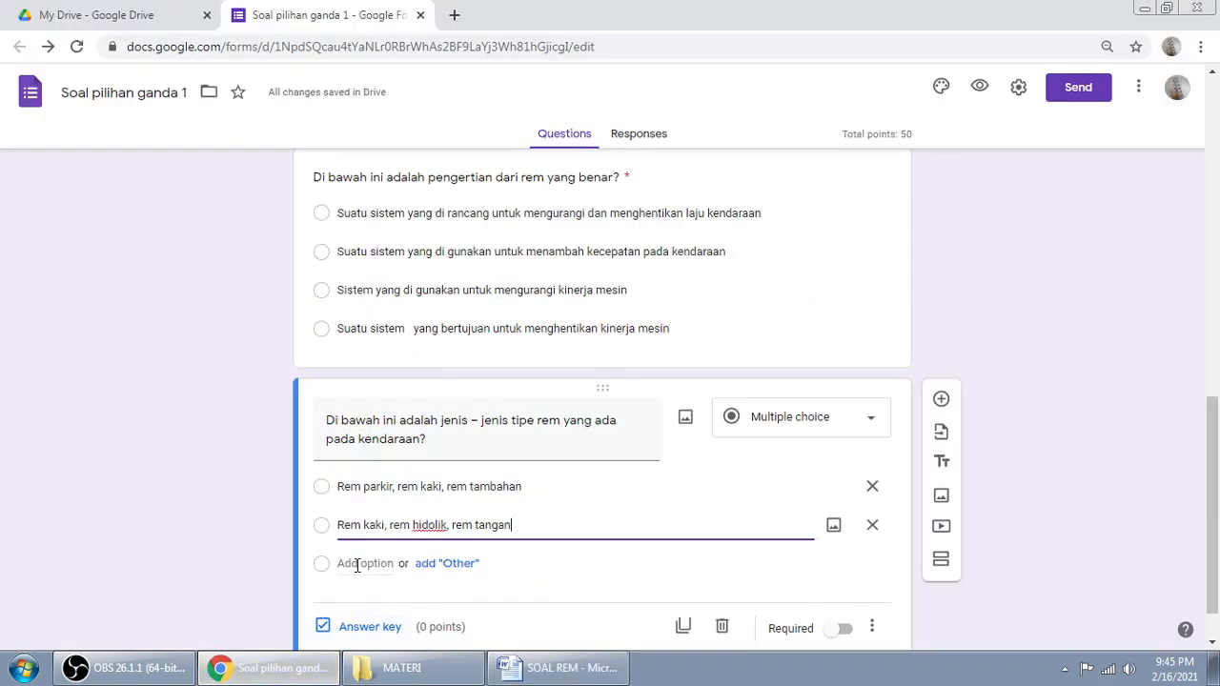
pyautogui.click(363, 562)
pyautogui.rightClick(362, 562)
pyautogui.click(431, 410)
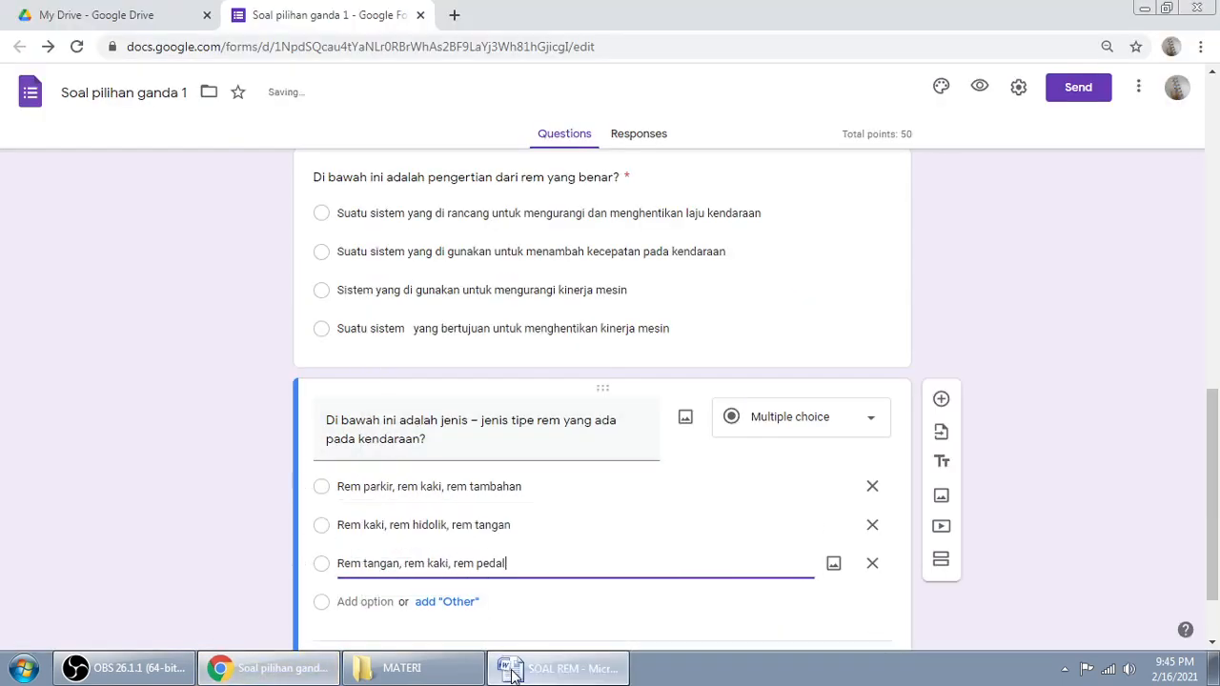
# Step: Add answer d from Word as the fourth option, undoing an accidental overwrite first
pyautogui.click(558, 668)
pyautogui.moveTo(365, 479); pyautogui.dragTo(572, 480)
pyautogui.rightClick(542, 480)
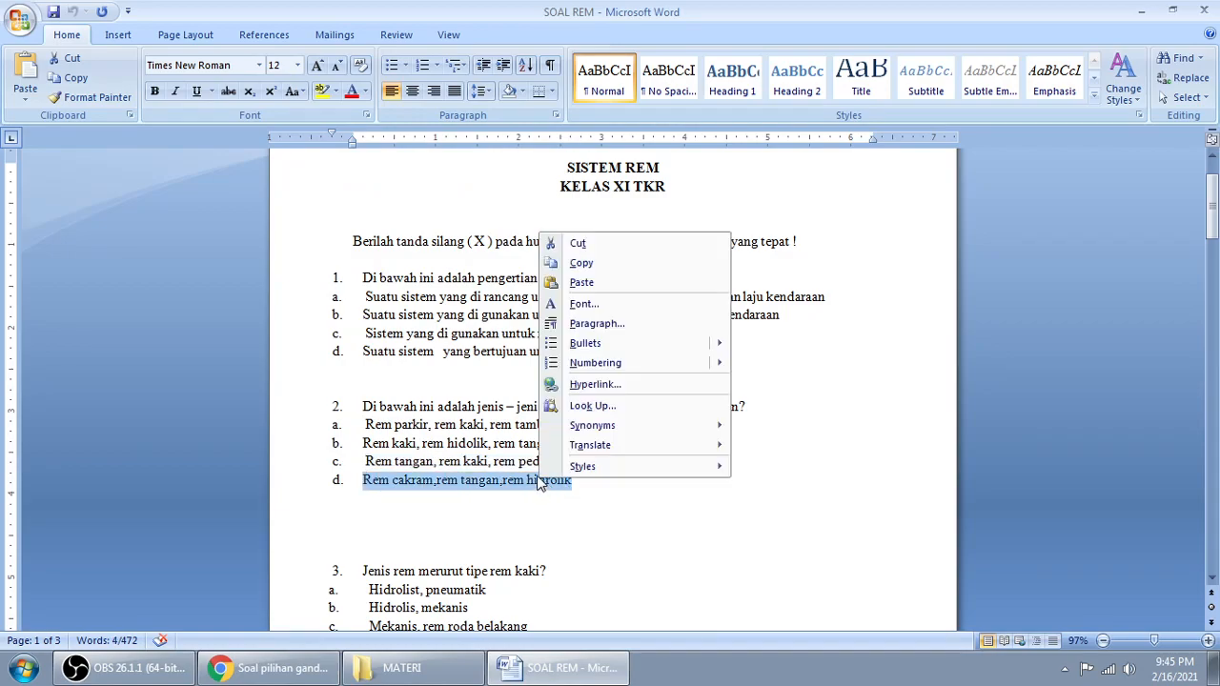
pyautogui.click(582, 282)
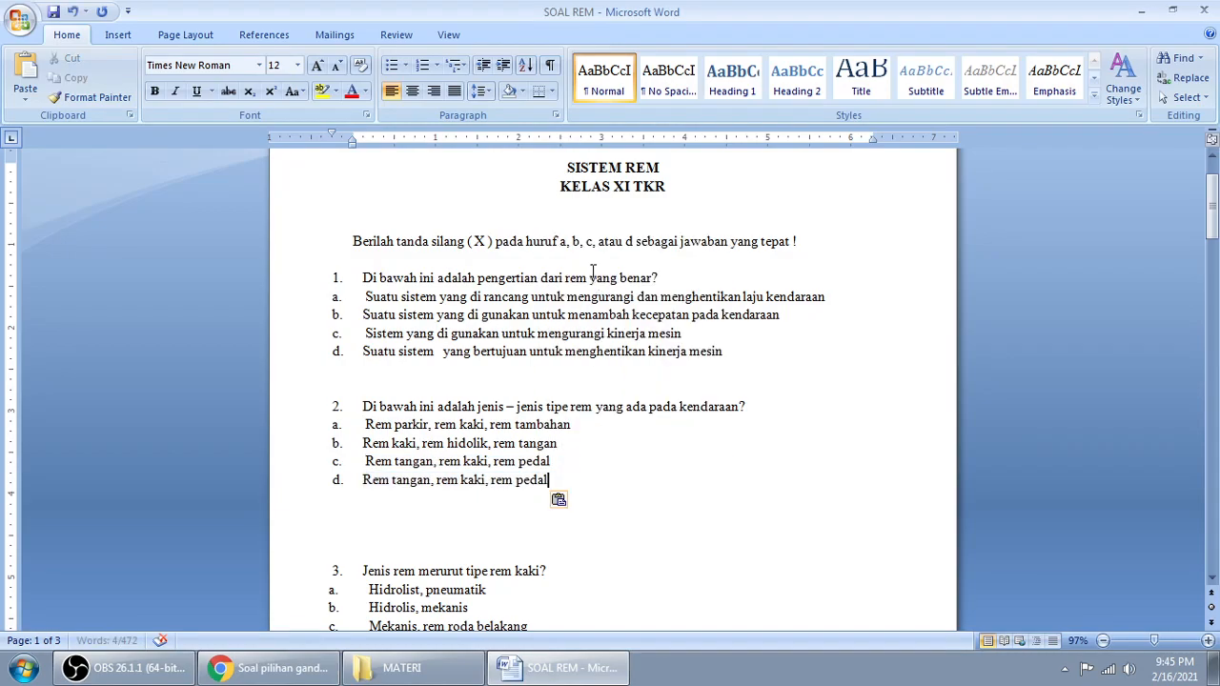
pyautogui.hotkey('ctrl', 'z')
pyautogui.rightClick(375, 478)
pyautogui.click(420, 263)
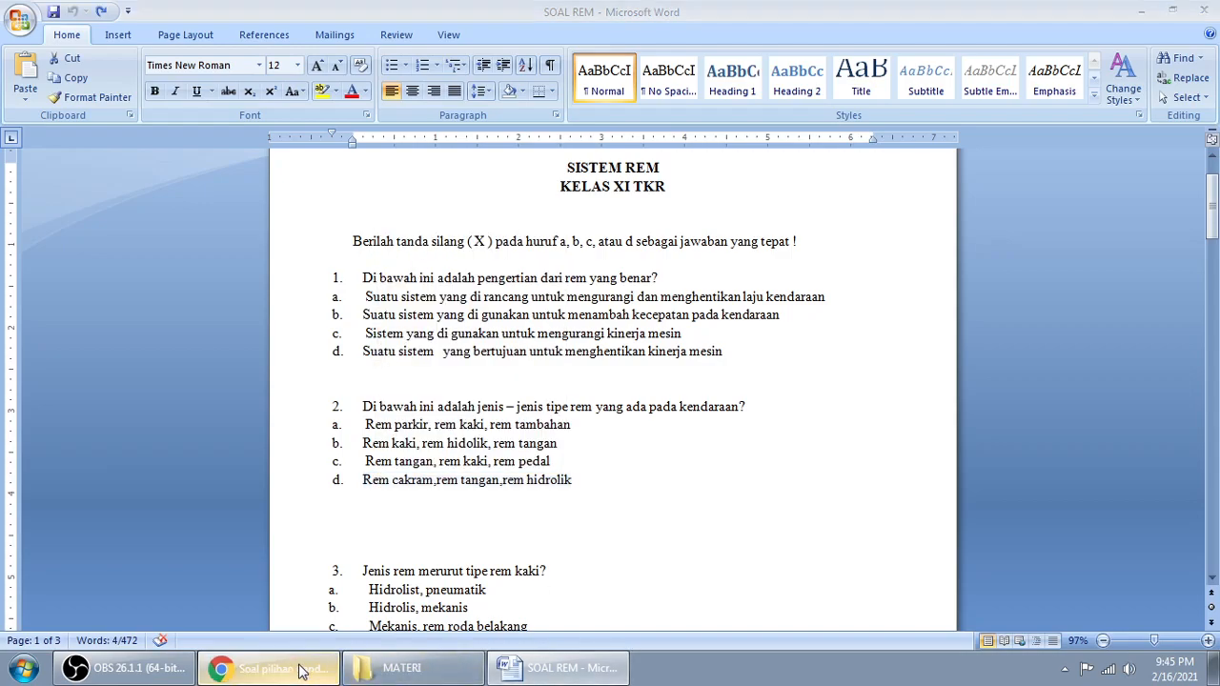
pyautogui.click(272, 668)
pyautogui.rightClick(365, 604)
pyautogui.click(429, 465)
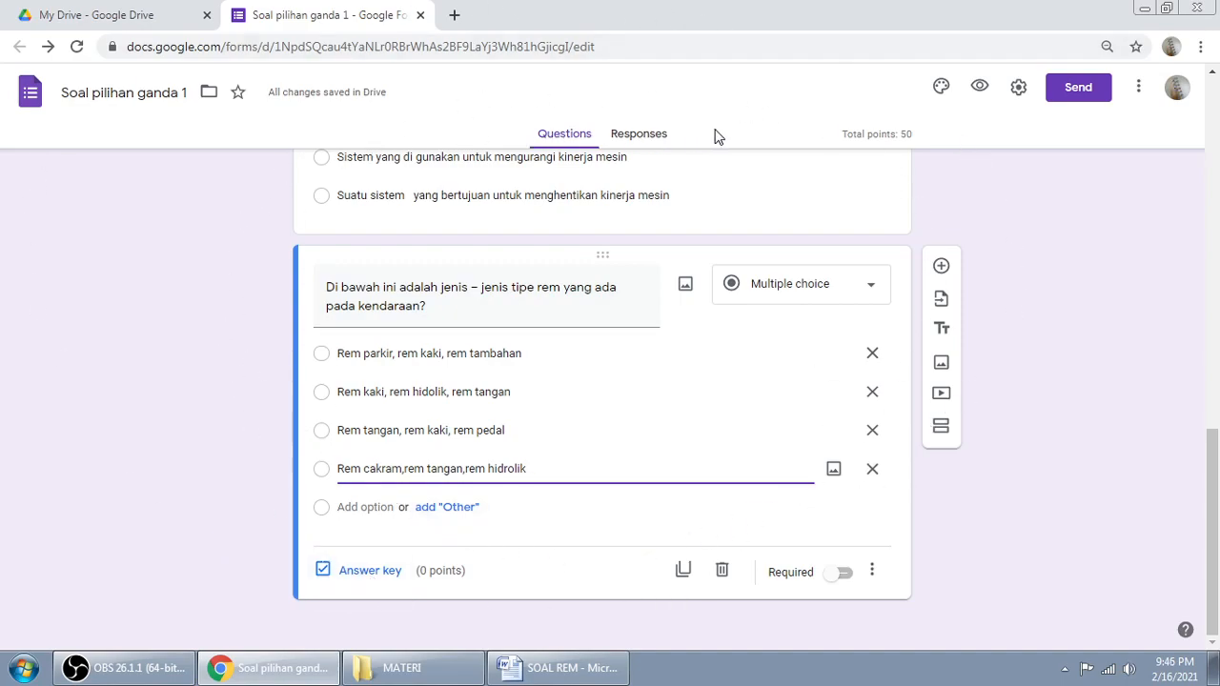
# Step: Key the brake-types question to 'Rem parkir, rem kaki, rem tambahan' at 50 points
pyautogui.click(1018, 86)
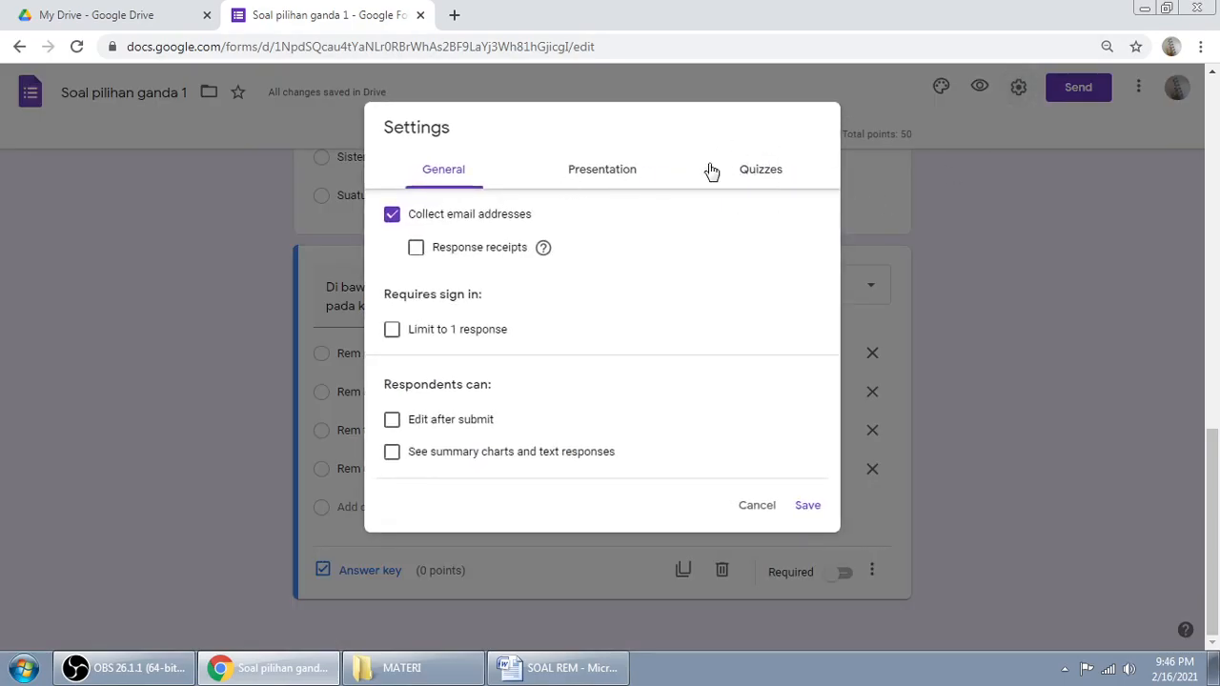
pyautogui.click(757, 179)
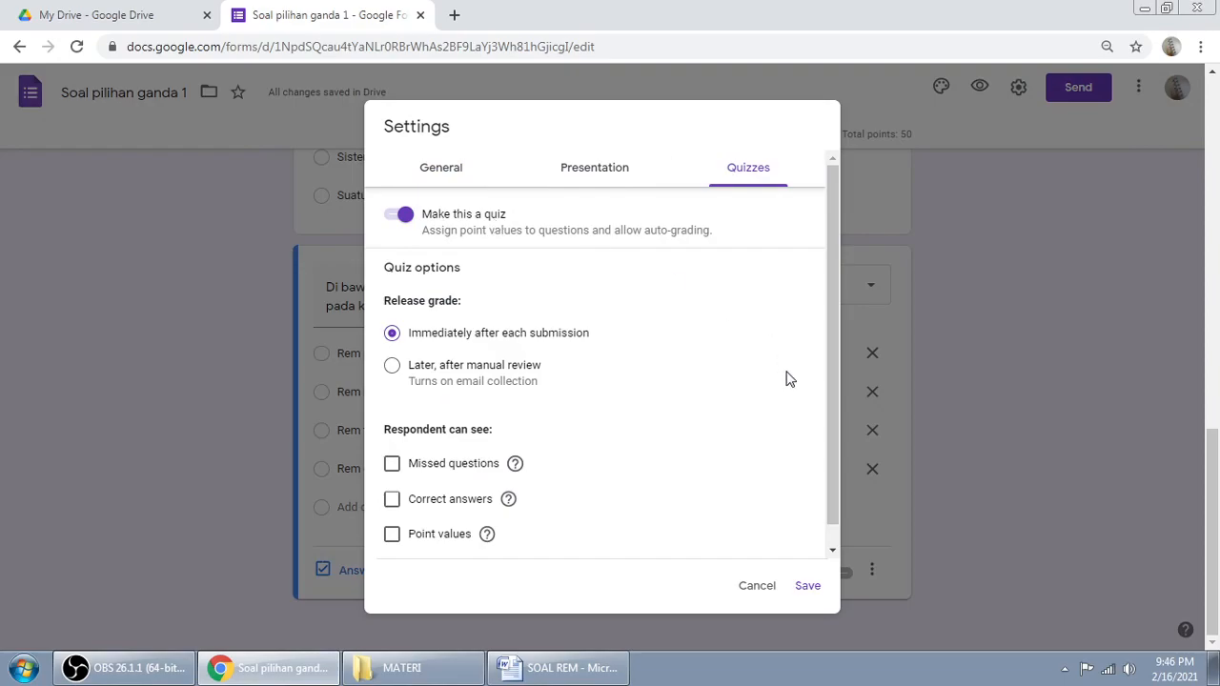
pyautogui.click(744, 586)
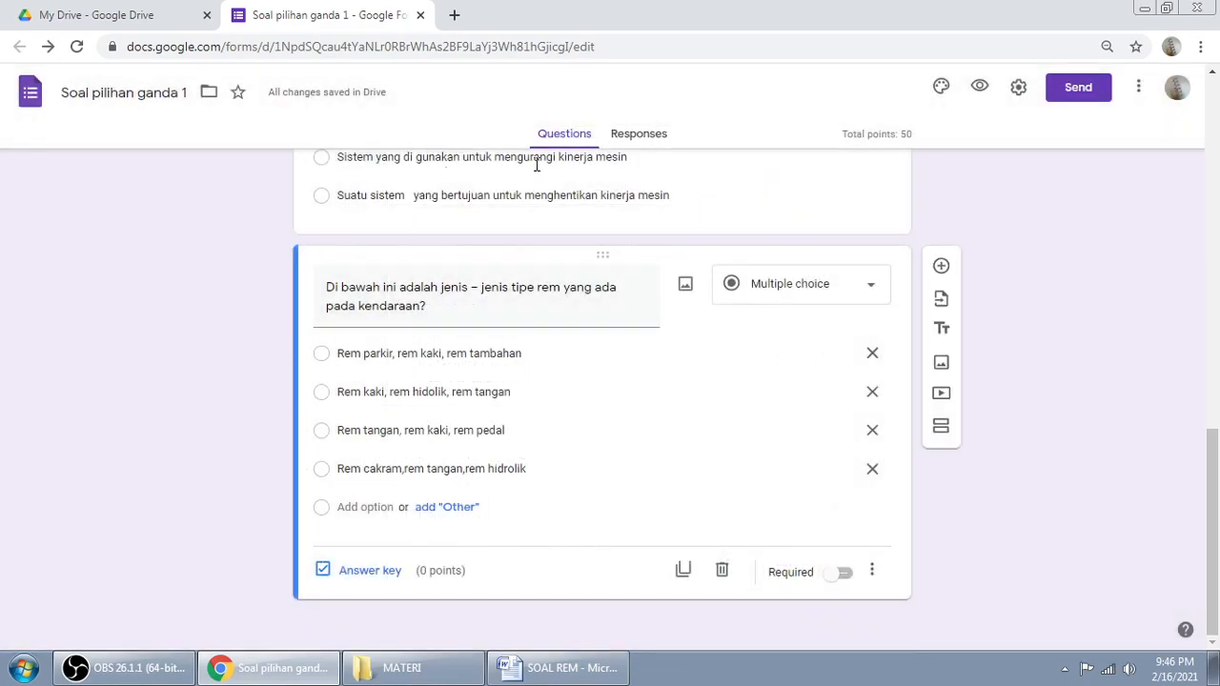
pyautogui.click(353, 572)
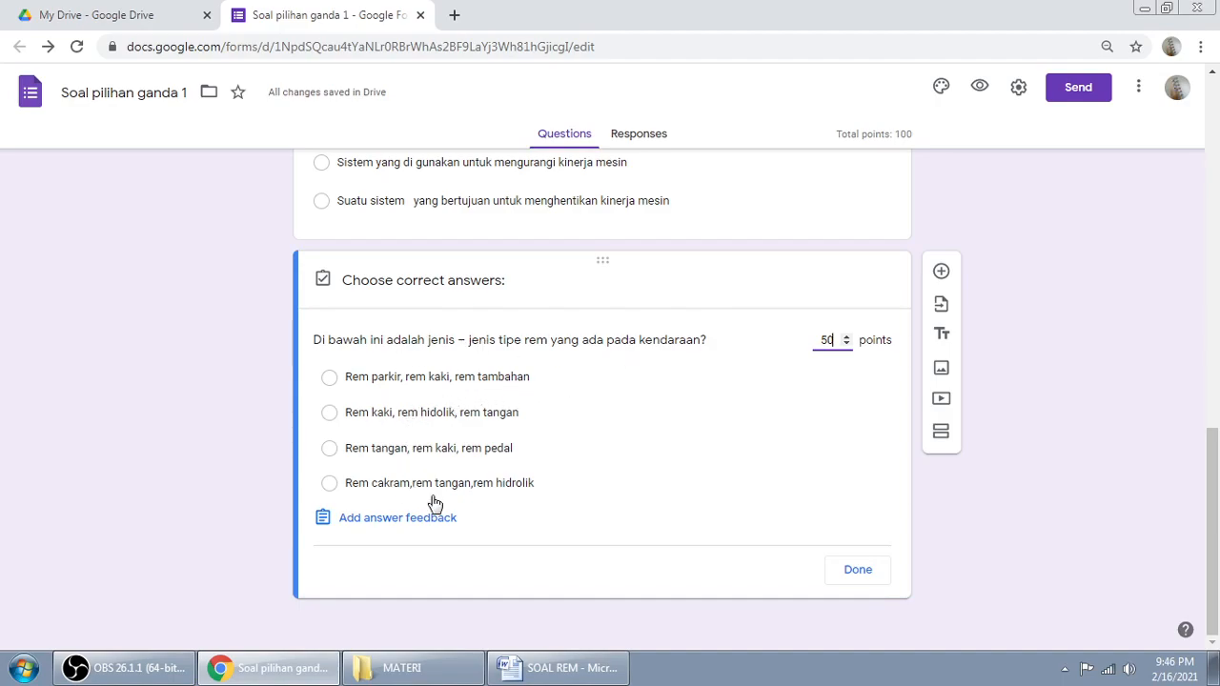
pyautogui.click(449, 381)
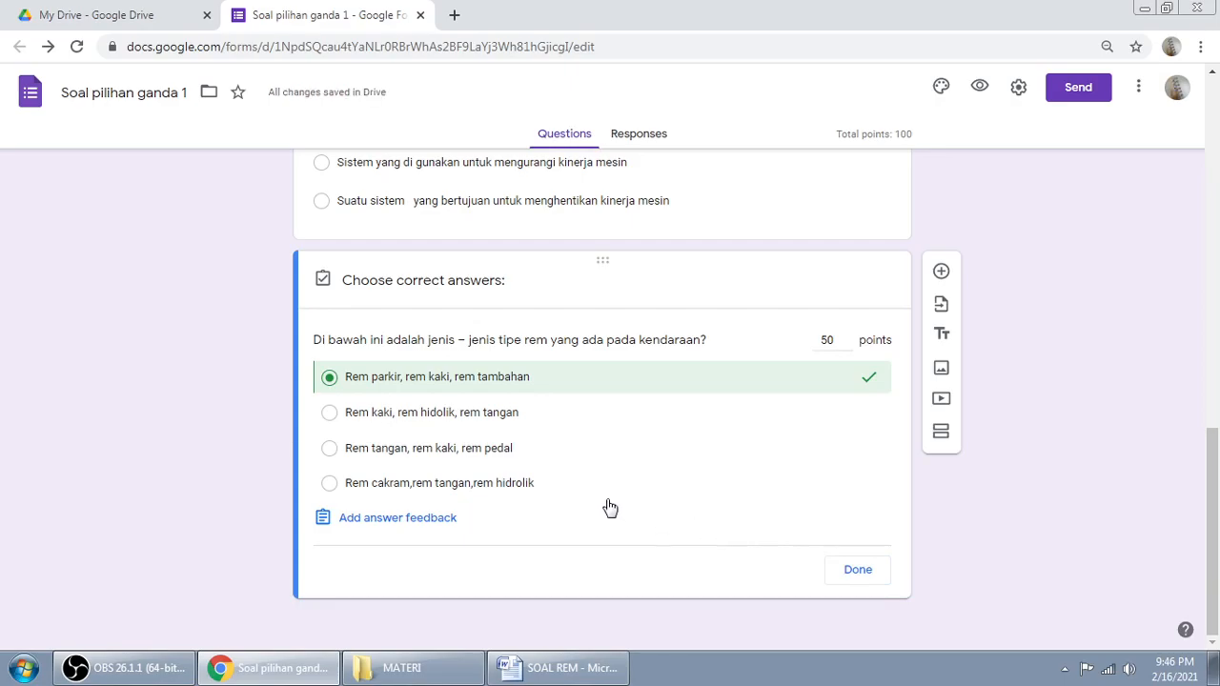
pyautogui.click(857, 570)
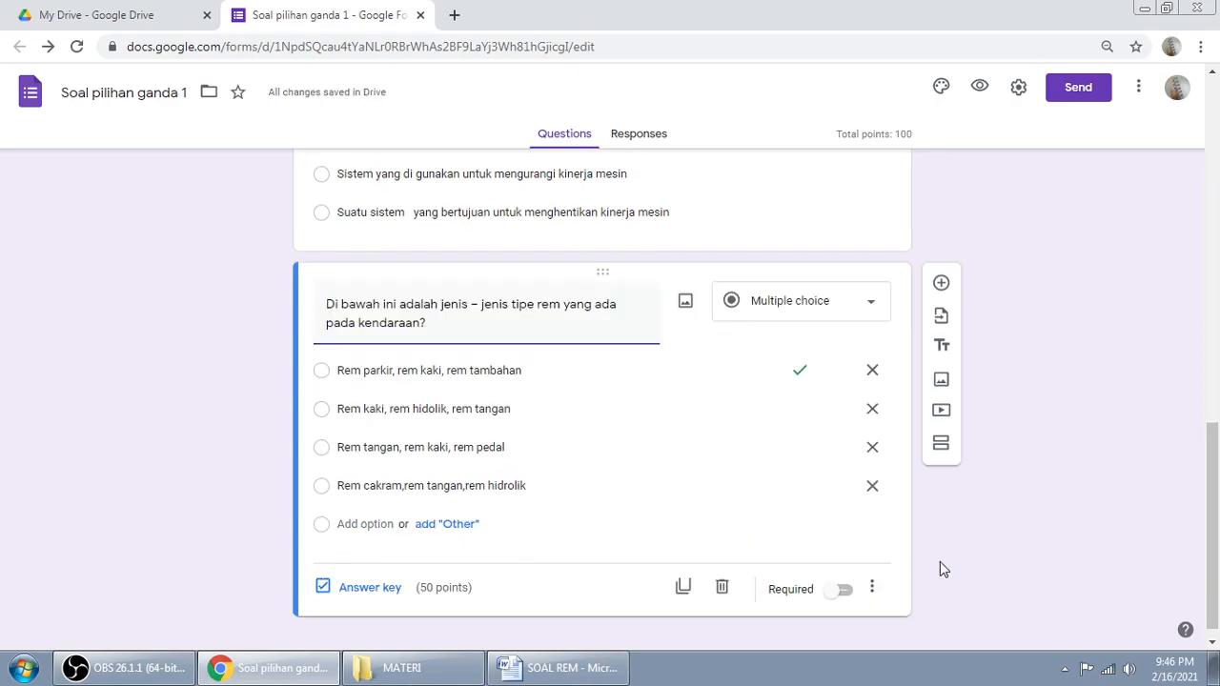
# Step: Turn on Required for the brake-types question and enable Shuffle option order
pyautogui.click(844, 590)
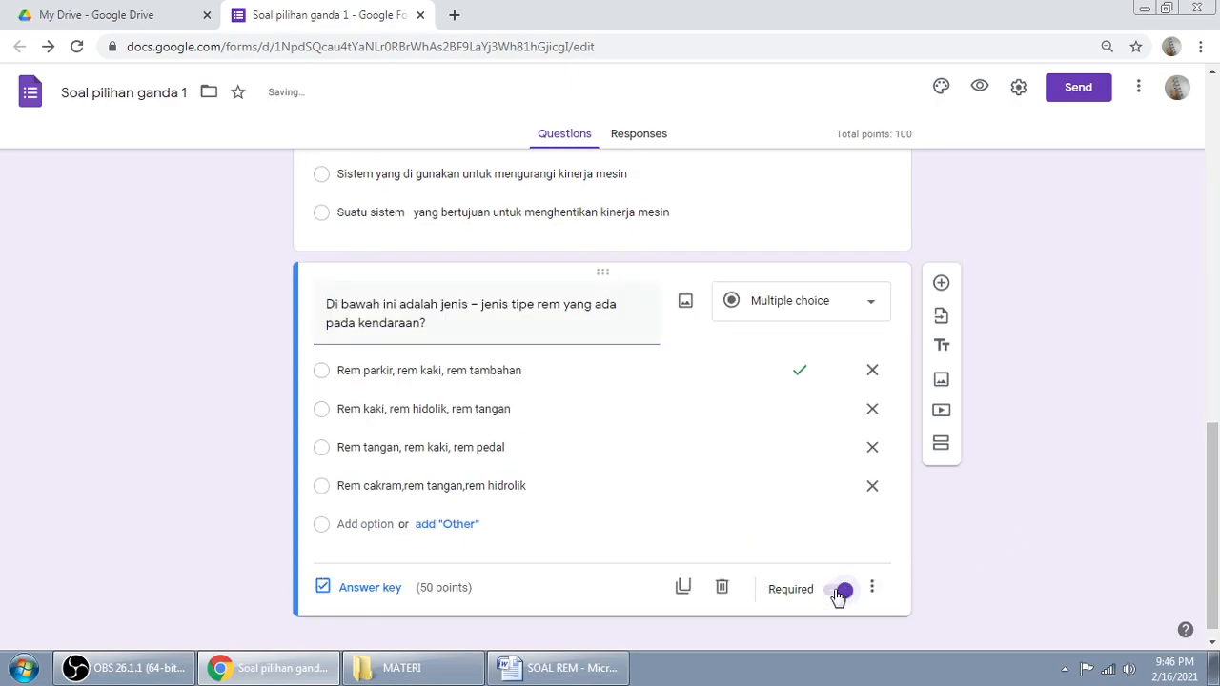
pyautogui.click(872, 590)
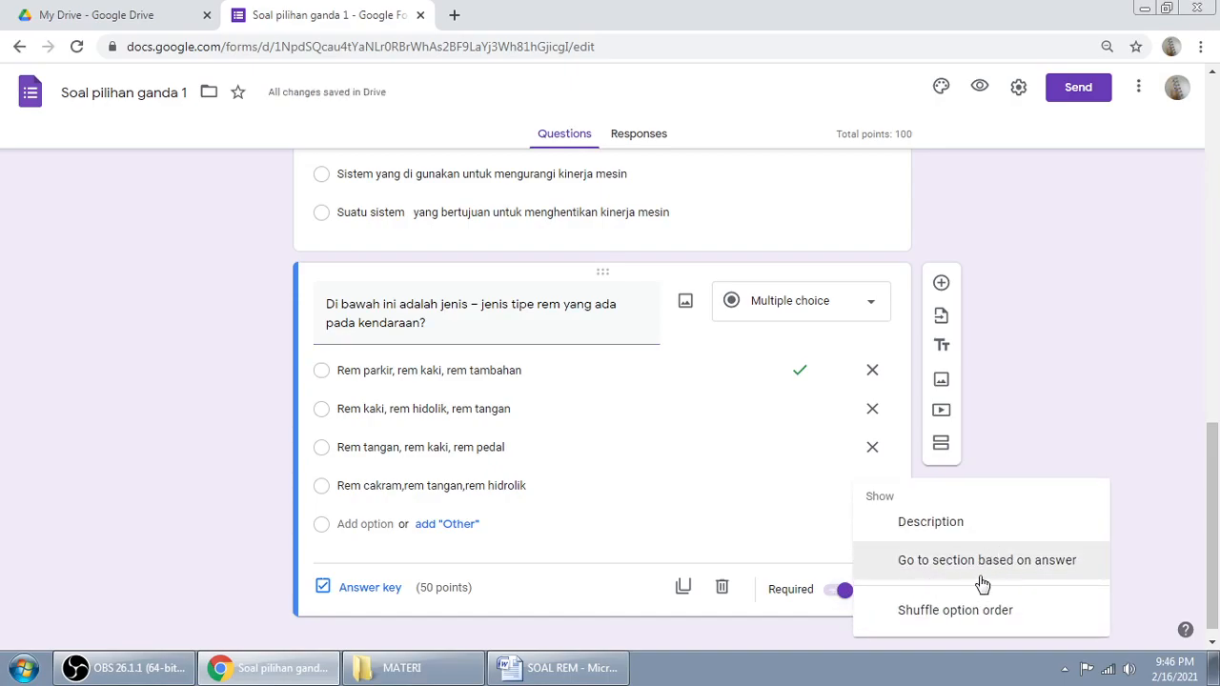
pyautogui.click(921, 615)
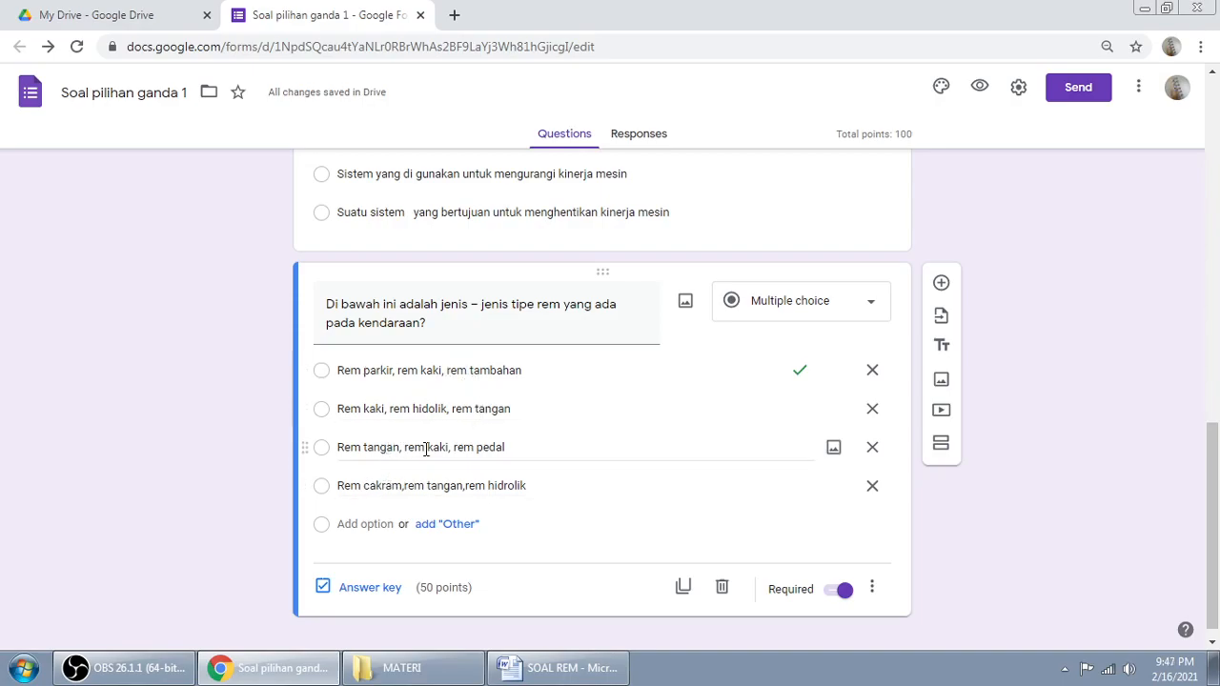
pyautogui.scroll(3, 1218, 412)
pyautogui.moveTo(1218, 412)
pyautogui.mouseDown()
pyautogui.moveTo(1218, 393)
pyautogui.moveTo(1217, 541)
pyautogui.moveTo(1217, 427)
pyautogui.mouseUp()
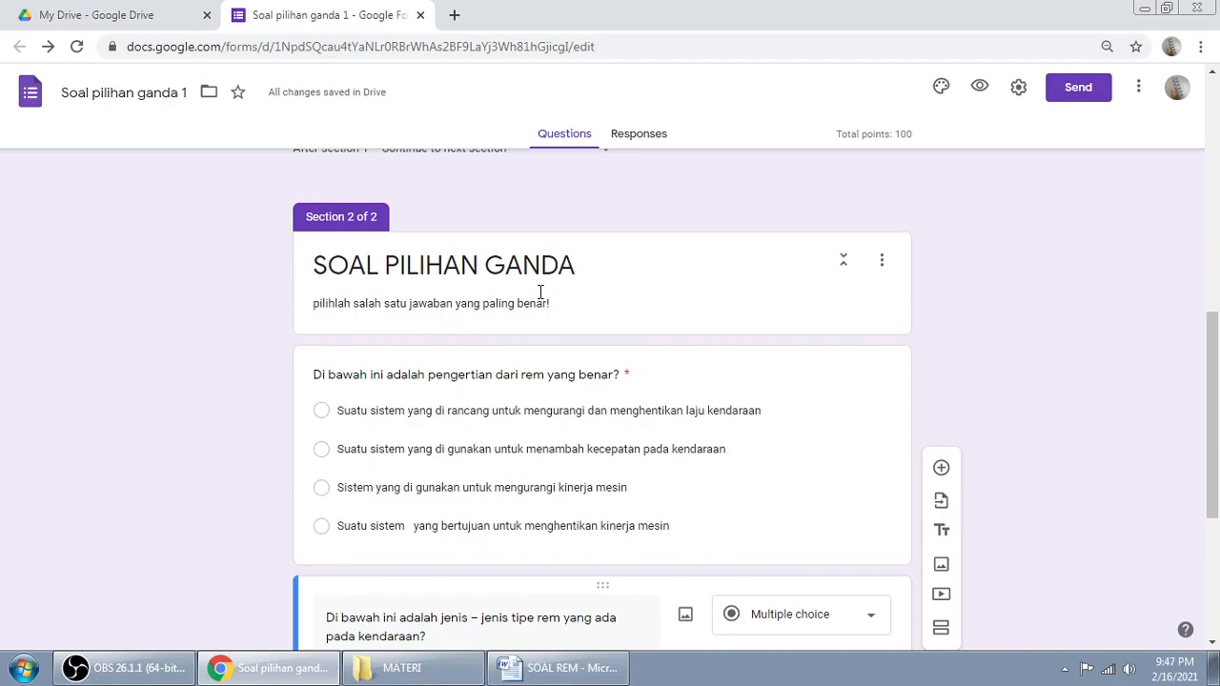
pyautogui.moveTo(1218, 438); pyautogui.dragTo(1218, 200)
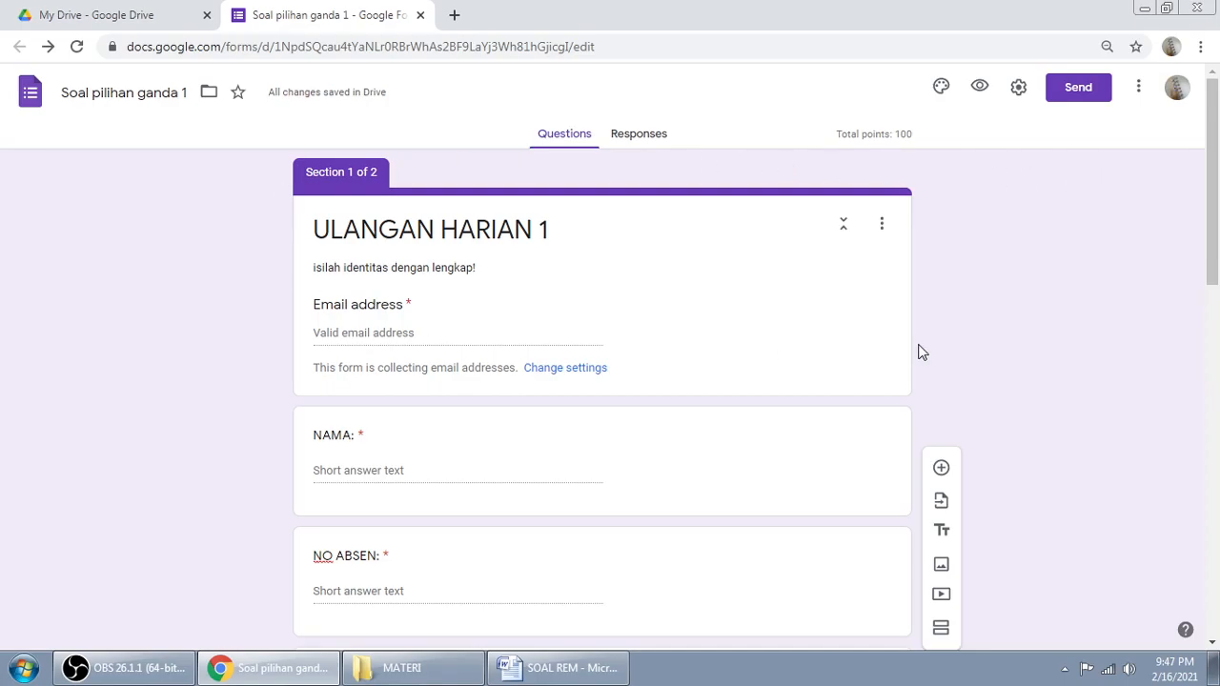
# Step: Dismiss the Get Drive for desktop banner on My Drive
pyautogui.click(96, 14)
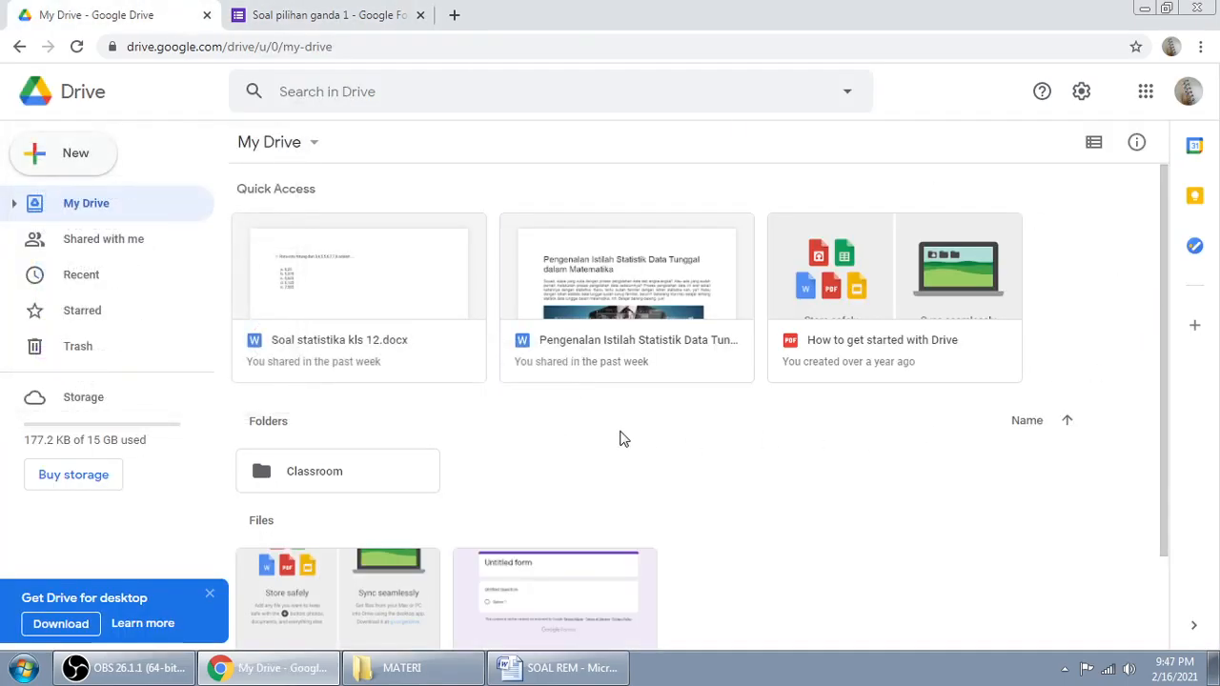
pyautogui.moveTo(1165, 312); pyautogui.dragTo(1164, 464)
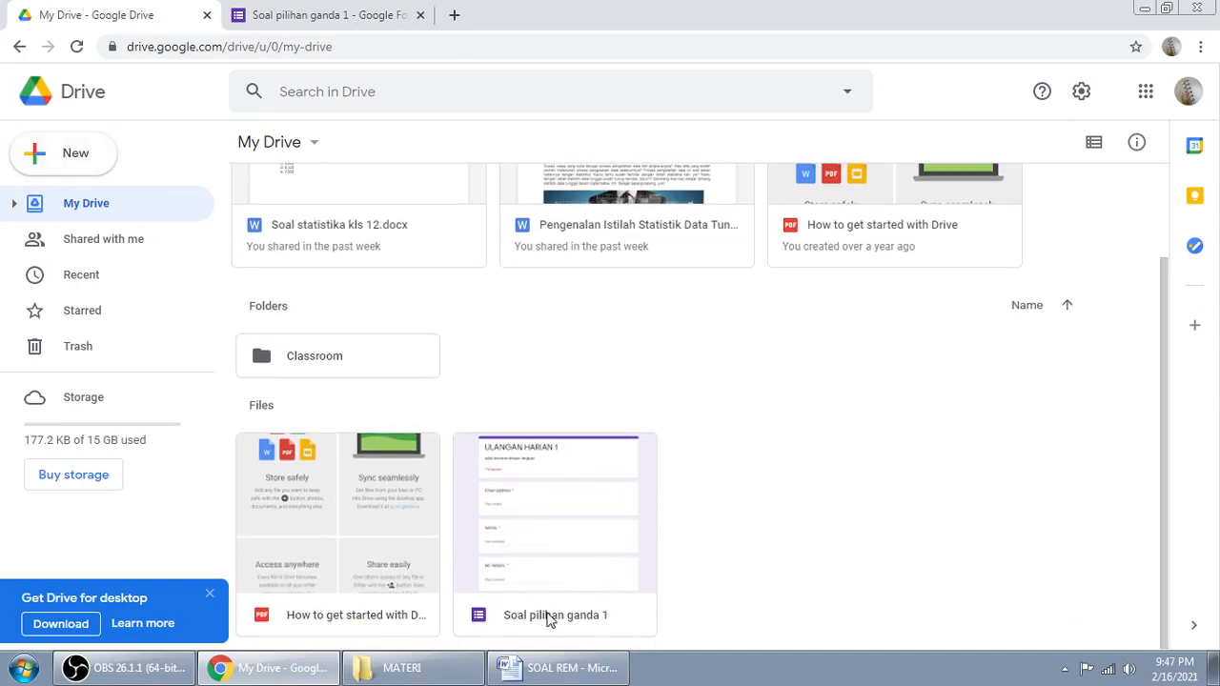
pyautogui.click(210, 595)
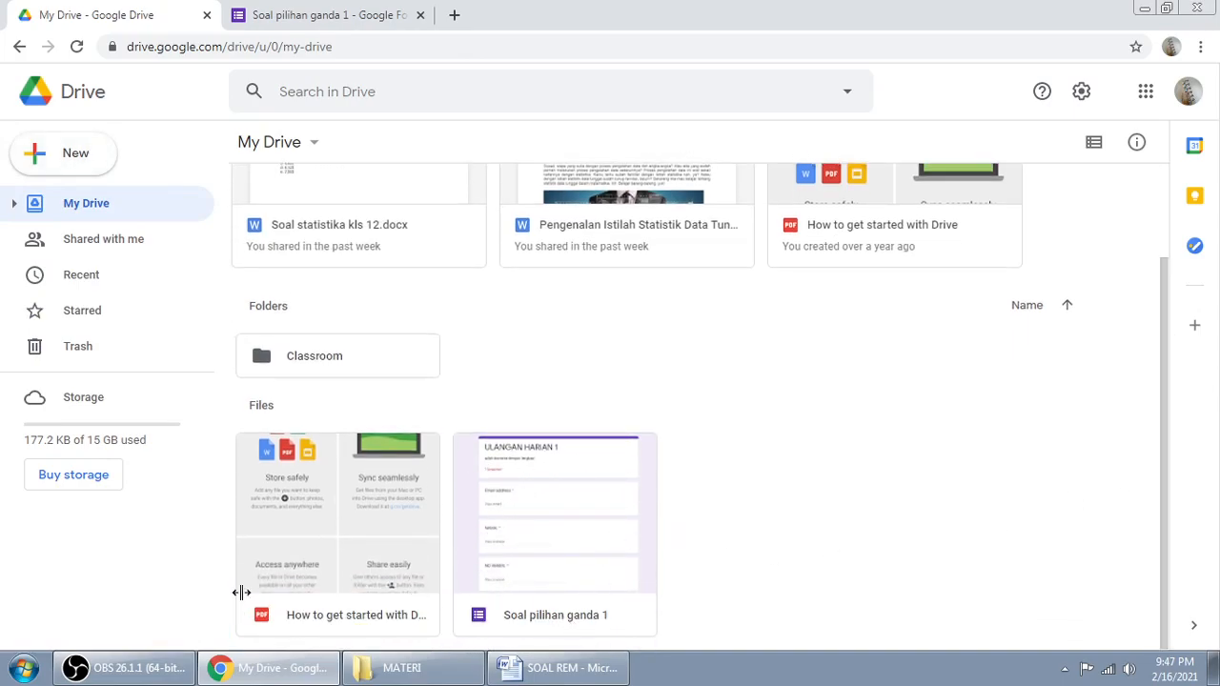
# Step: Close the old form tab and reopen 'Soal pilihan ganda 1' from My Drive
pyautogui.click(283, 17)
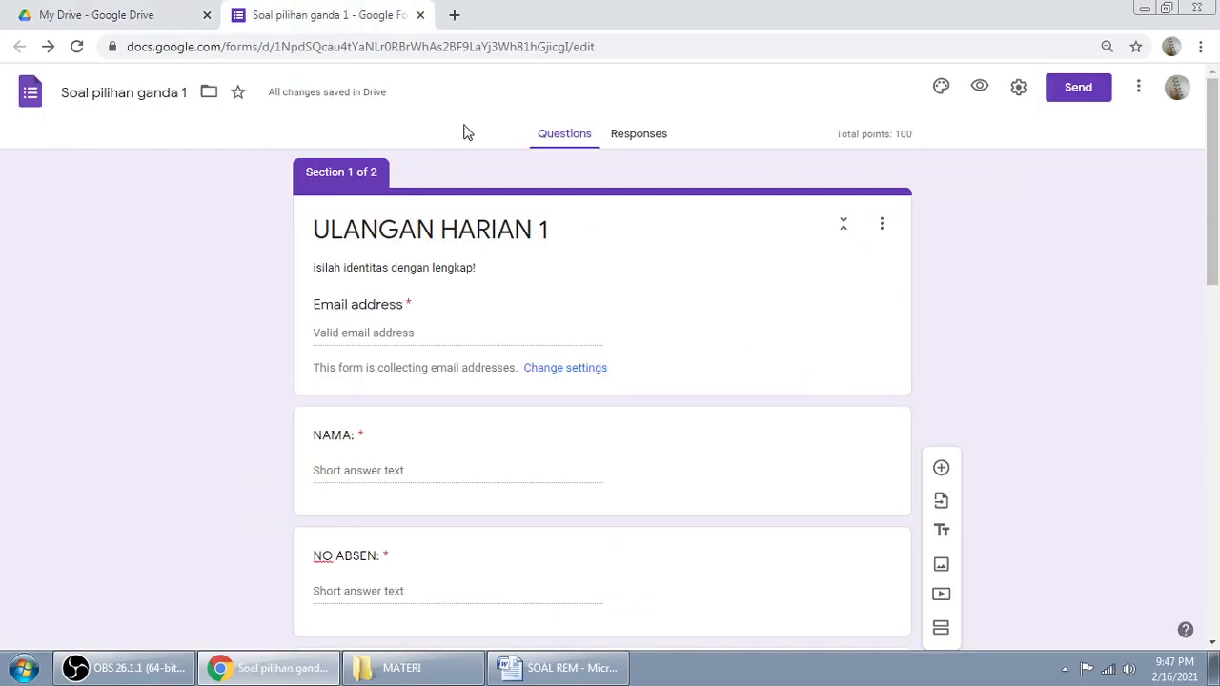
pyautogui.click(421, 15)
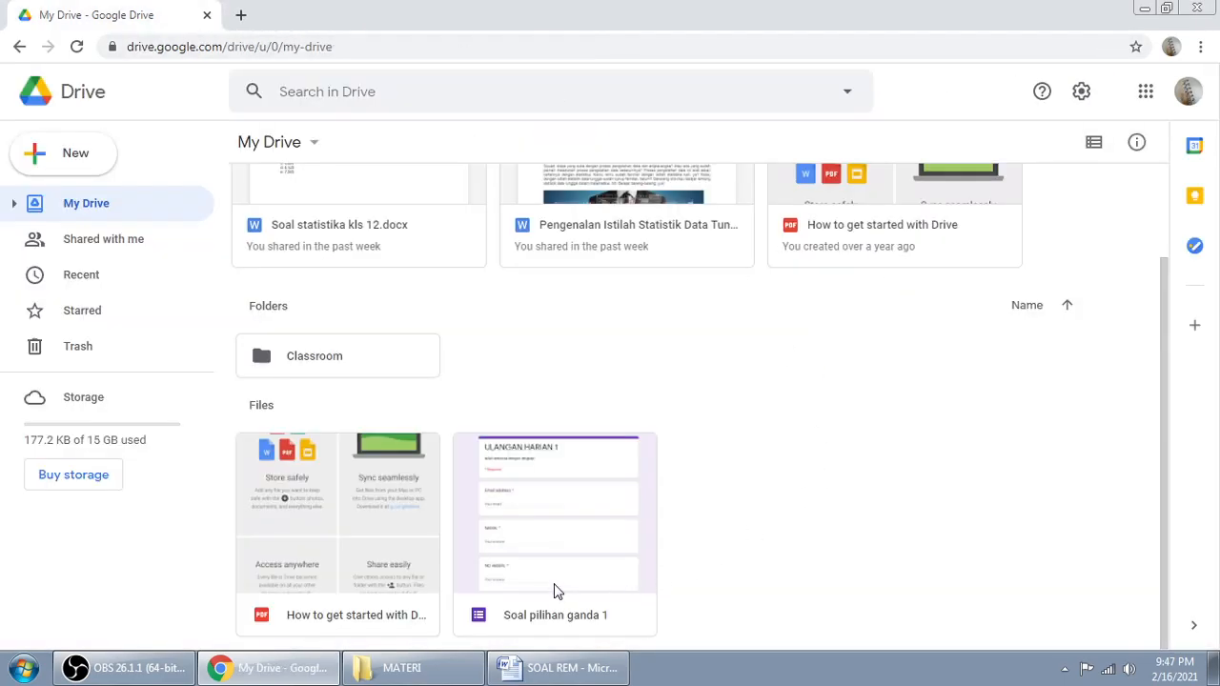
pyautogui.doubleClick(562, 620)
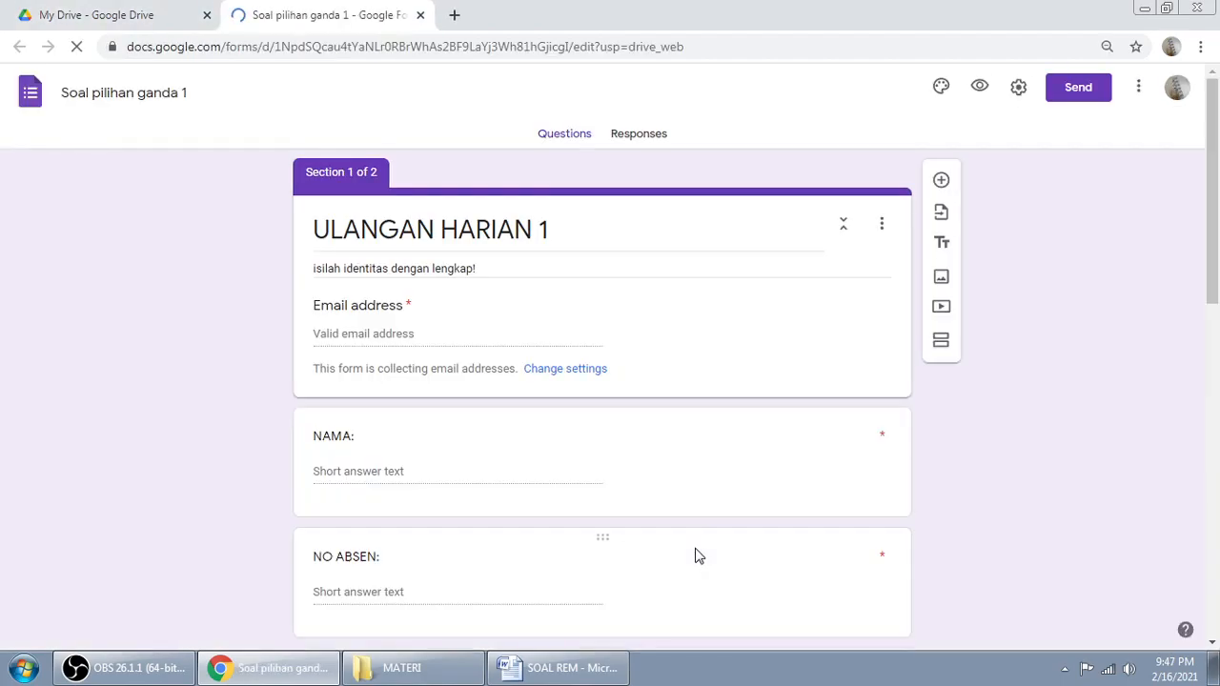
pyautogui.moveTo(1212, 138); pyautogui.dragTo(1217, 471)
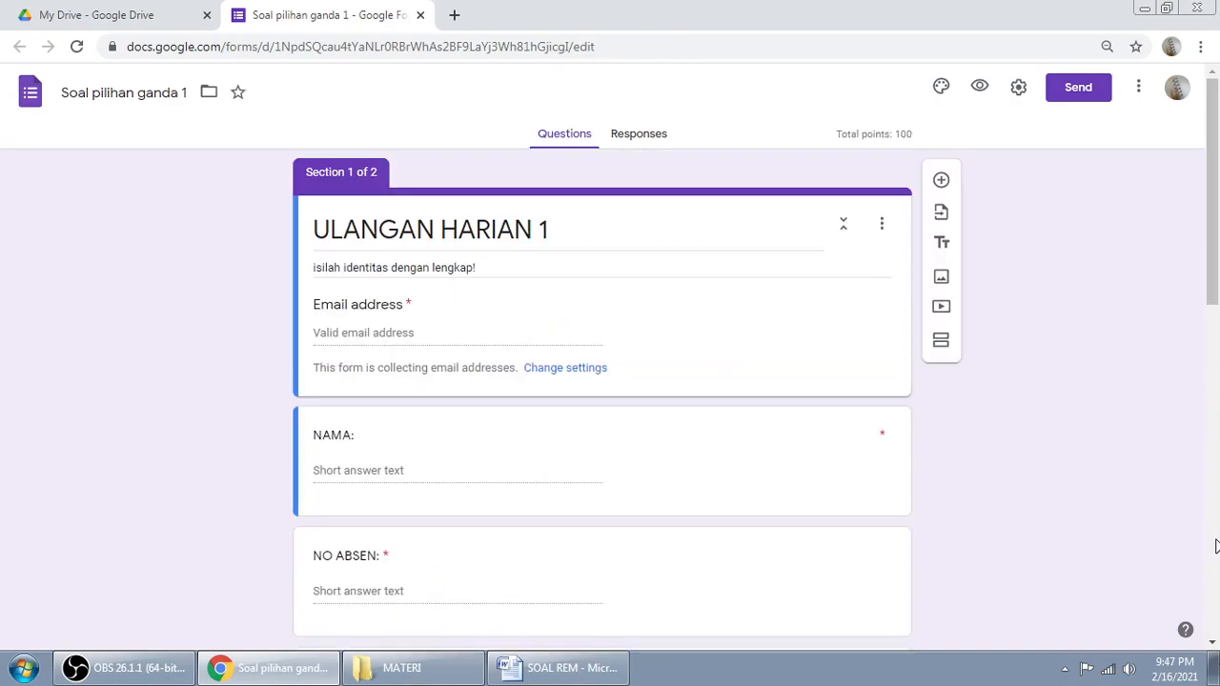
# Step: Dismiss the quiz tour offer and scroll through the reopened form
pyautogui.click(1216, 541)
pyautogui.moveTo(1217, 456); pyautogui.dragTo(1217, 511)
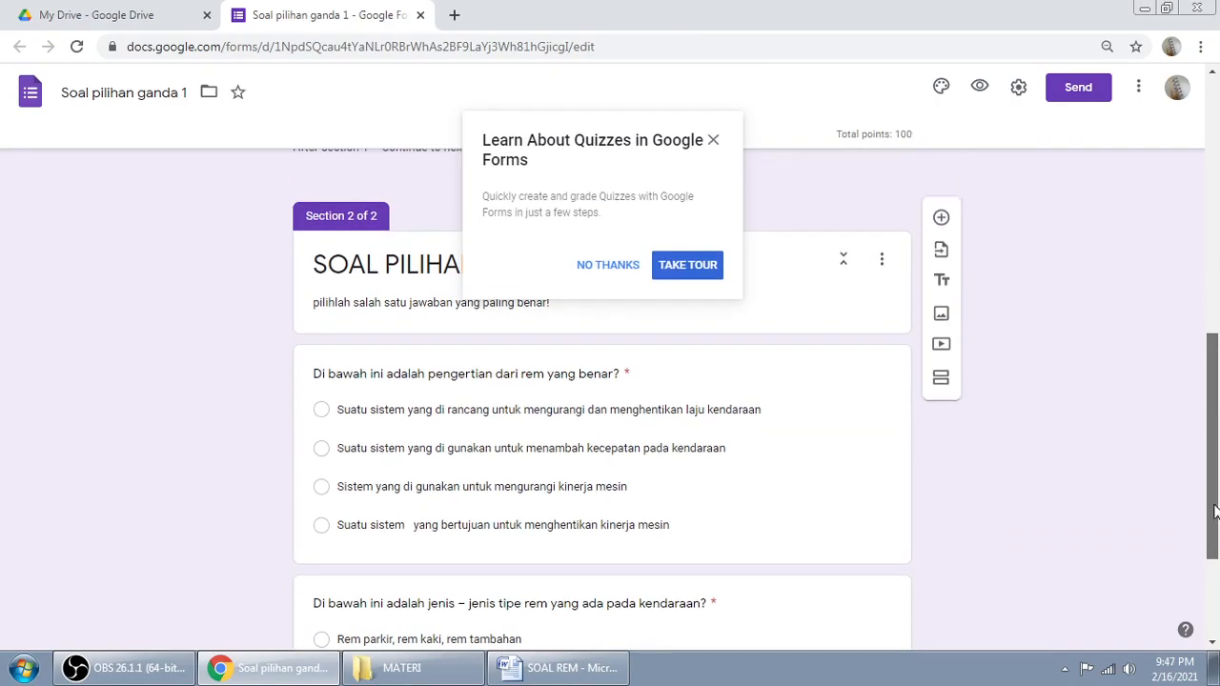
pyautogui.click(607, 267)
pyautogui.moveTo(1218, 448); pyautogui.dragTo(1213, 550)
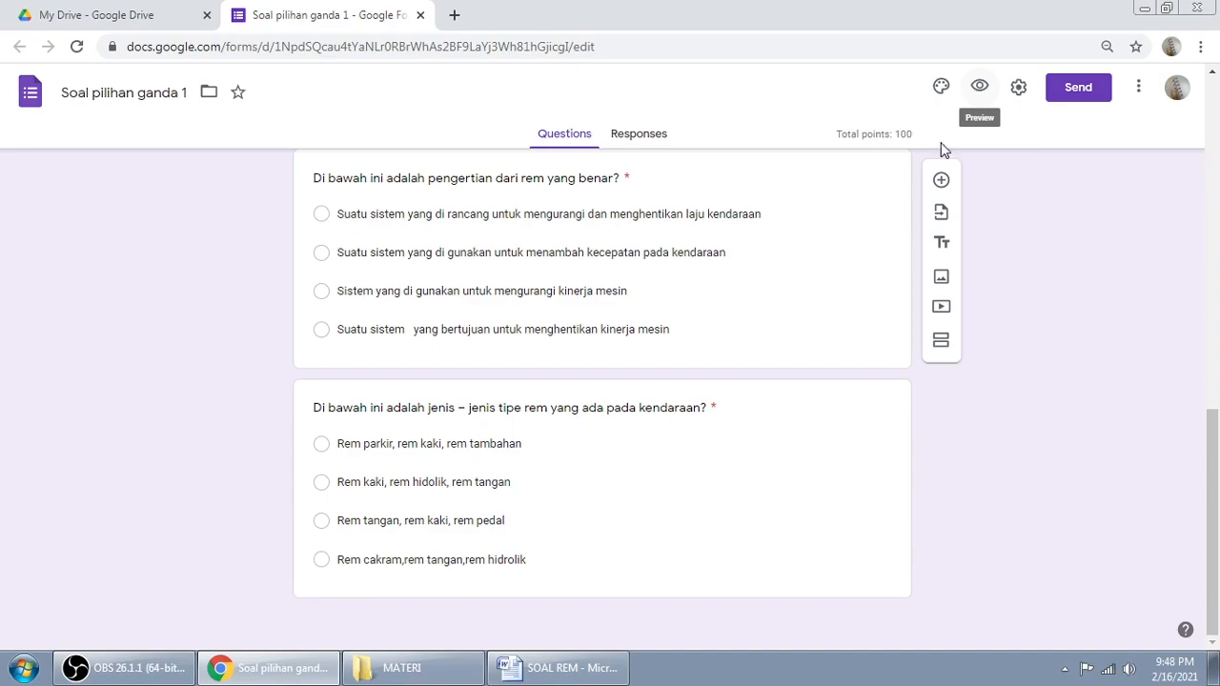
# Step: In the preview, enter placeholder email and name, NO ABSEN 1, and class XII IPA 1
pyautogui.click(979, 89)
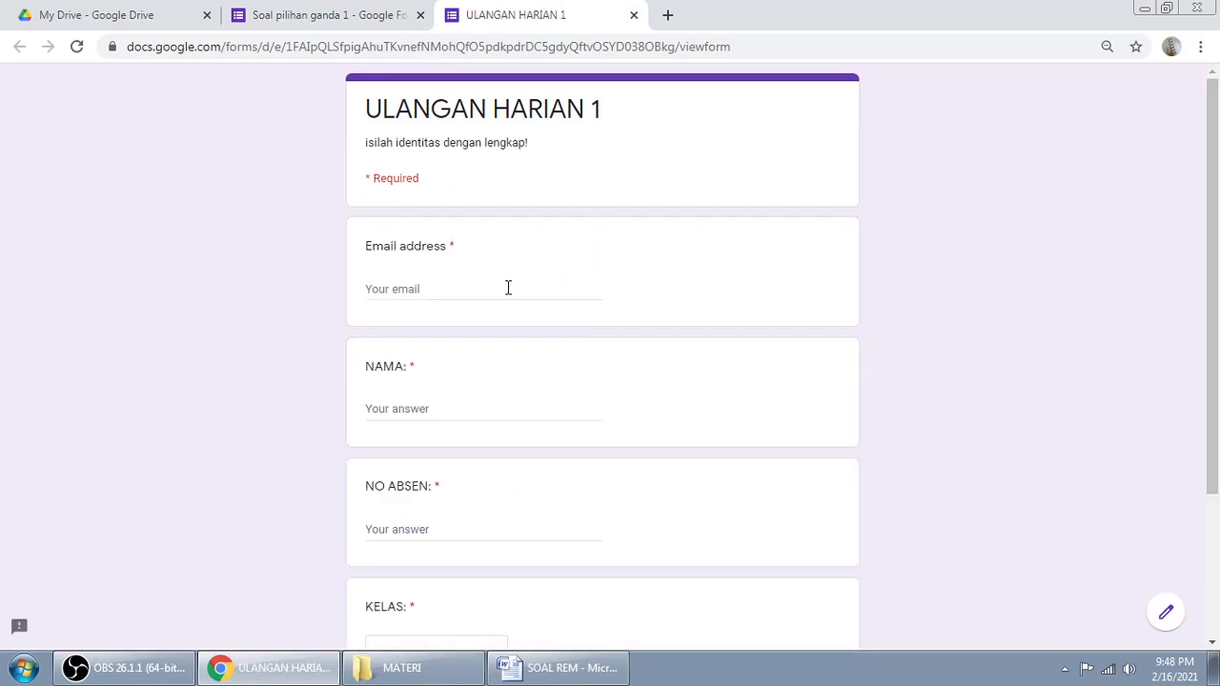
pyautogui.click(467, 287)
pyautogui.press('Tab')
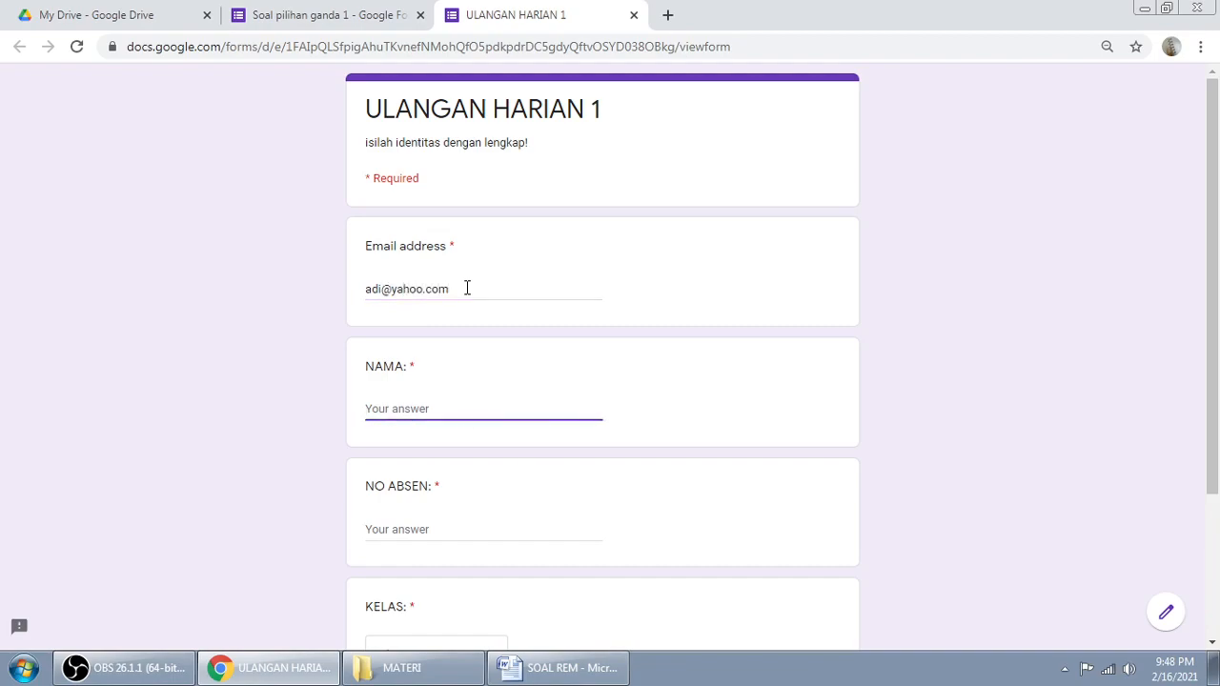
pyautogui.write('budi')
pyautogui.press('Tab')
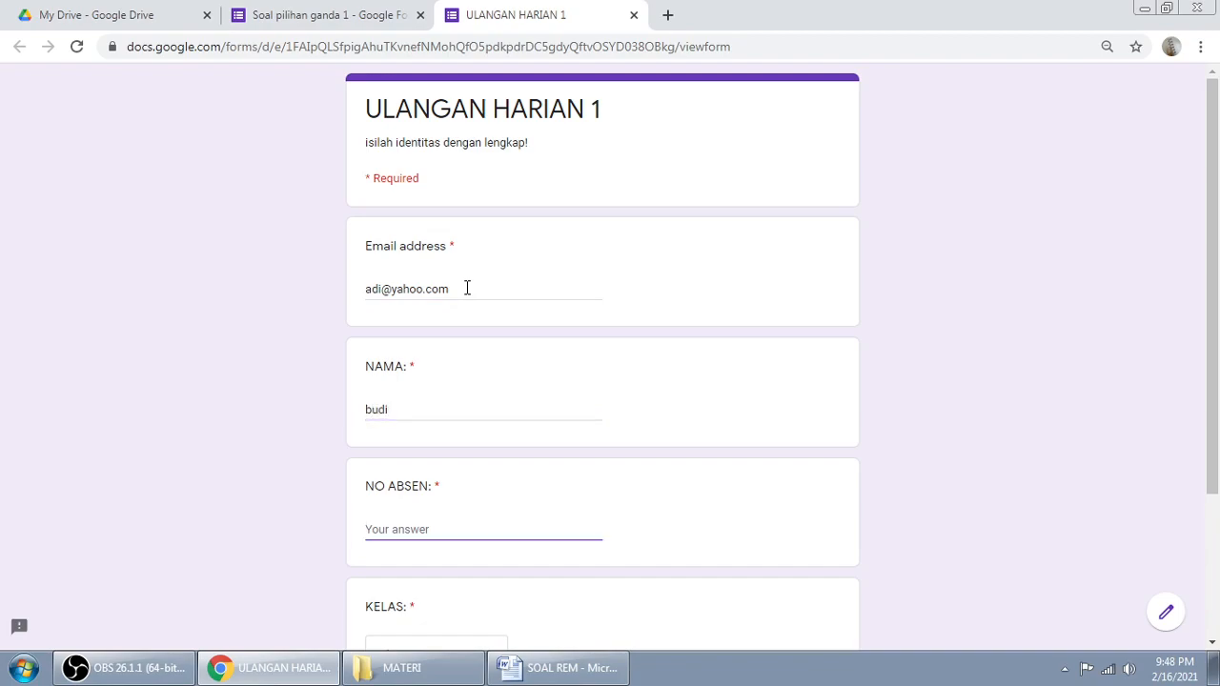
pyautogui.write('1')
pyautogui.scroll(-2, 343, 358)
pyautogui.click(471, 463)
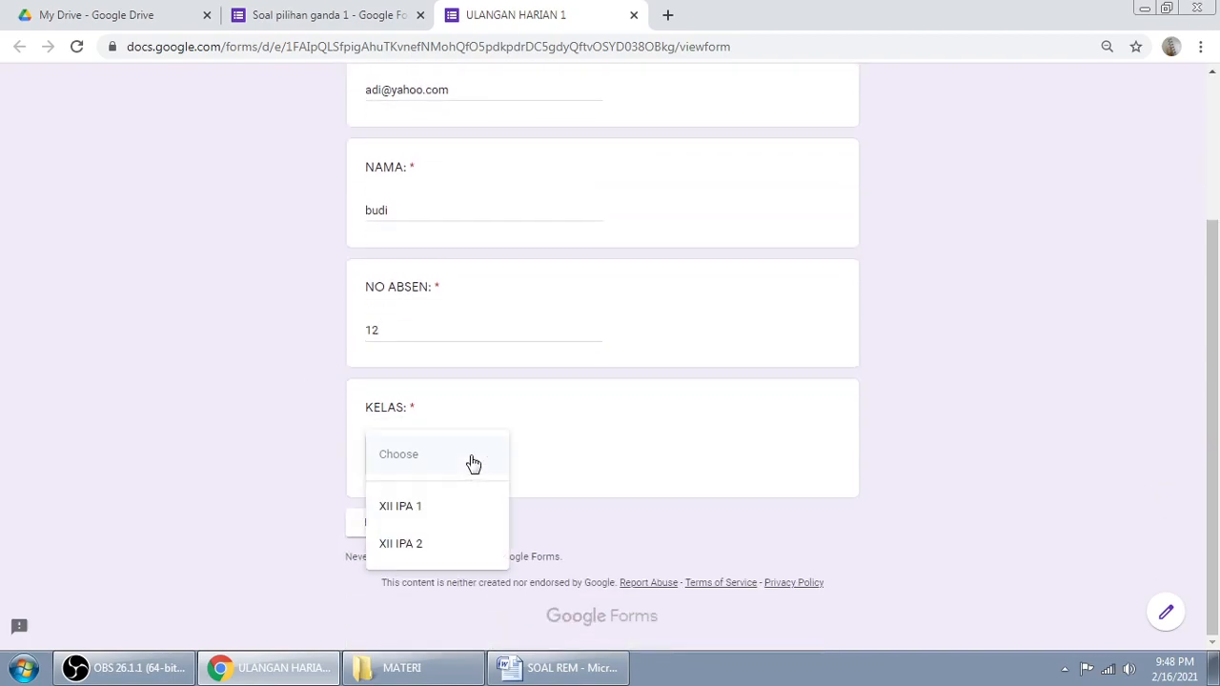
pyautogui.click(416, 508)
pyautogui.click(389, 530)
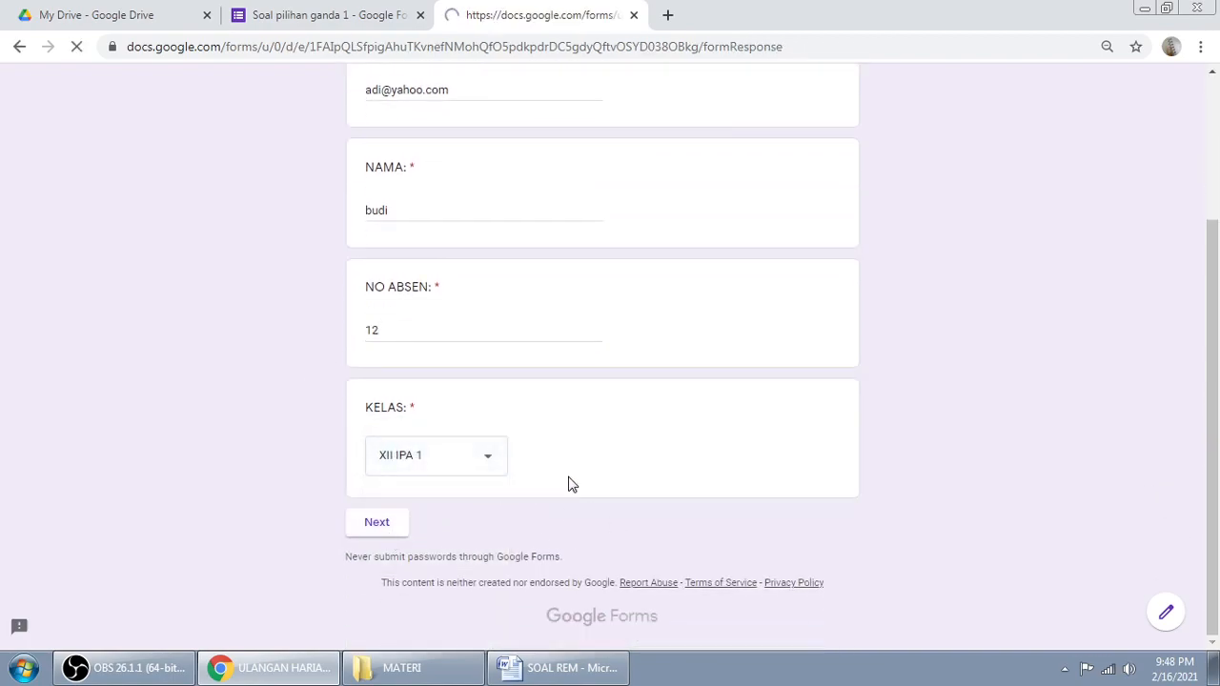
# Step: Answer with the designed-to-stop definition and 'Rem parkir, rem kaki, rem tambahan', then submit
pyautogui.scroll(-1, 572, 388)
pyautogui.click(394, 303)
pyautogui.scroll(-1, 694, 308)
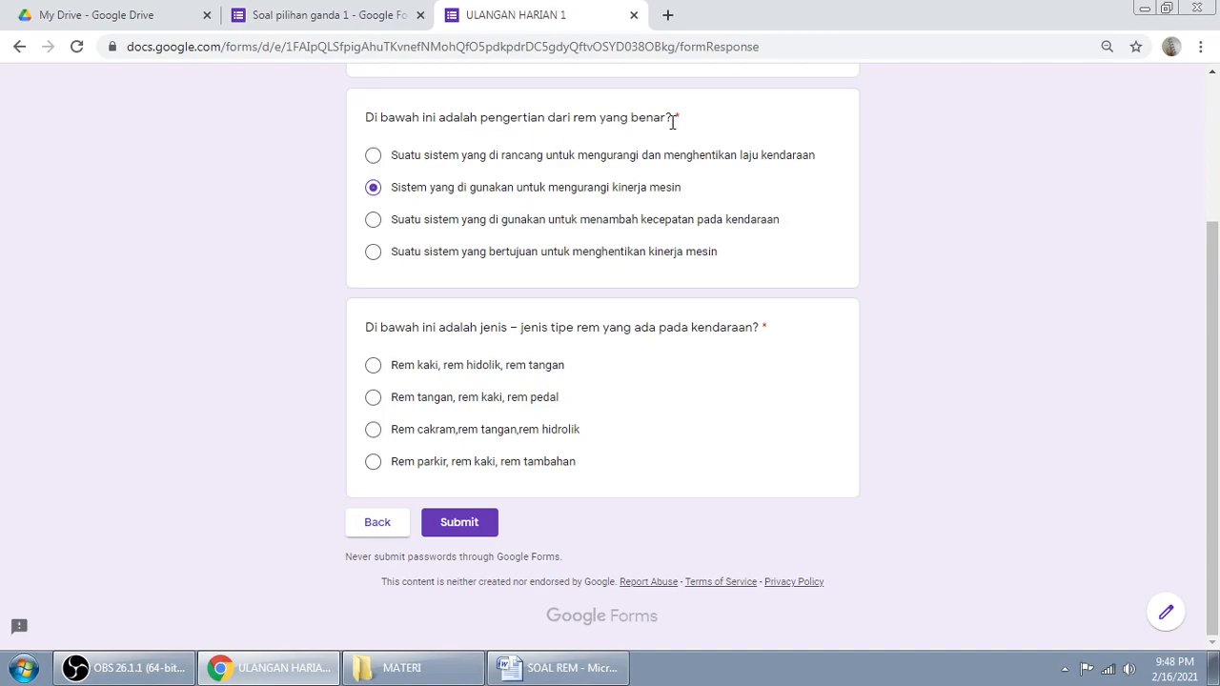
pyautogui.click(563, 159)
pyautogui.click(474, 367)
pyautogui.click(454, 466)
pyautogui.click(483, 528)
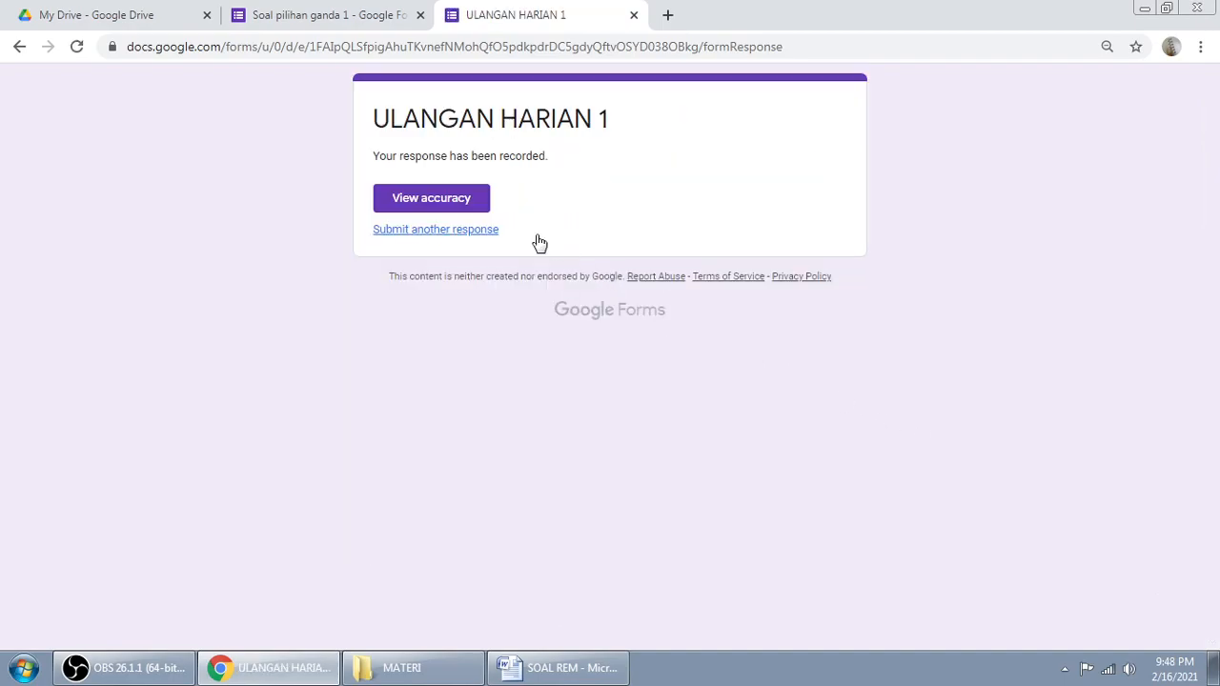
# Step: Open View accuracy and review the graded identity and brake answers in the score view
pyautogui.click(422, 205)
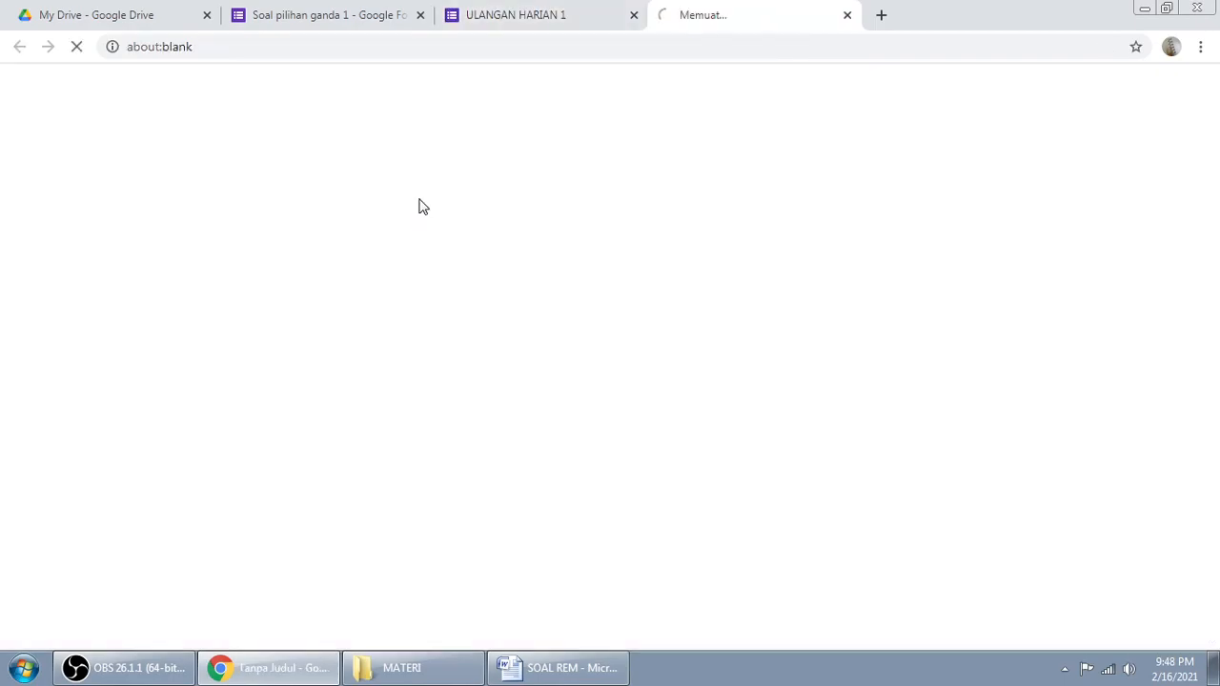
pyautogui.scroll(-4, 967, 229)
pyautogui.scroll(-3, 969, 233)
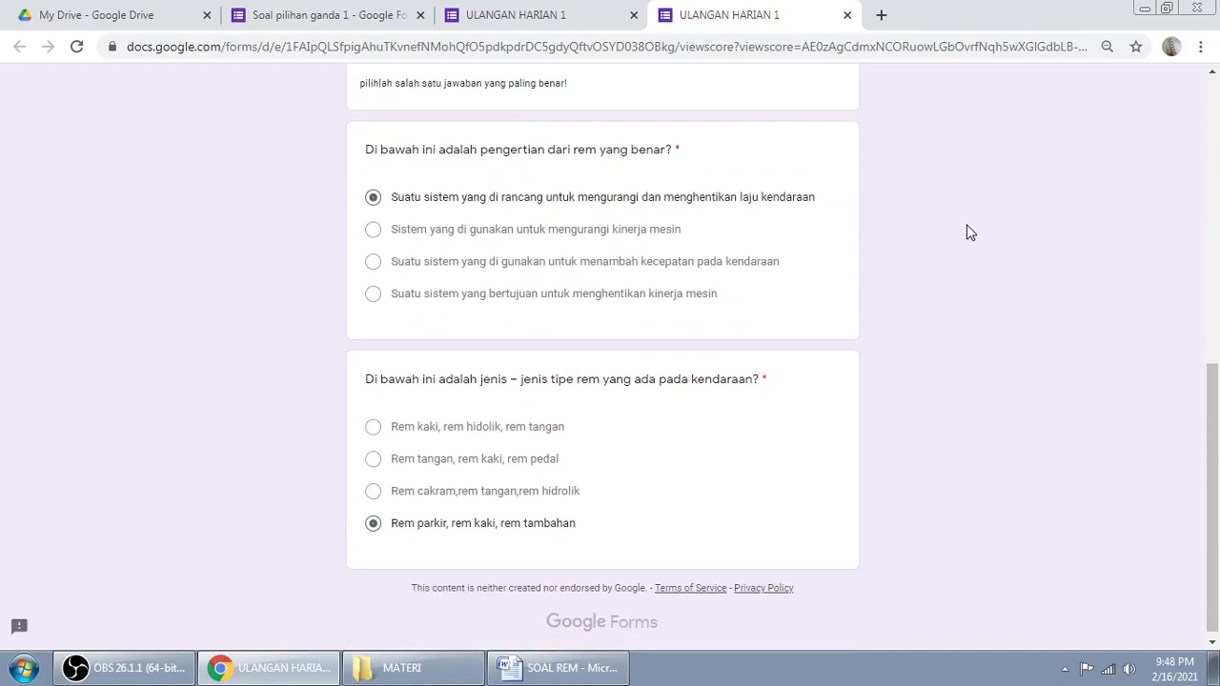
pyautogui.scroll(4, 970, 233)
pyautogui.scroll(3, 966, 232)
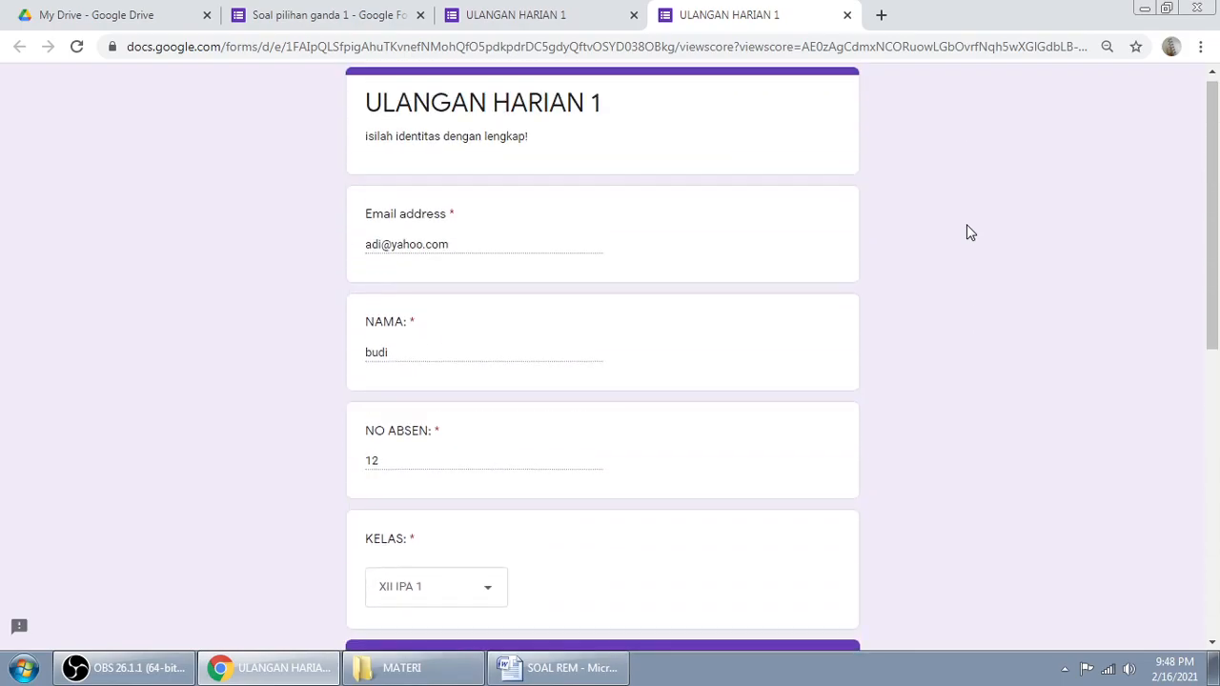
pyautogui.scroll(-7, 967, 231)
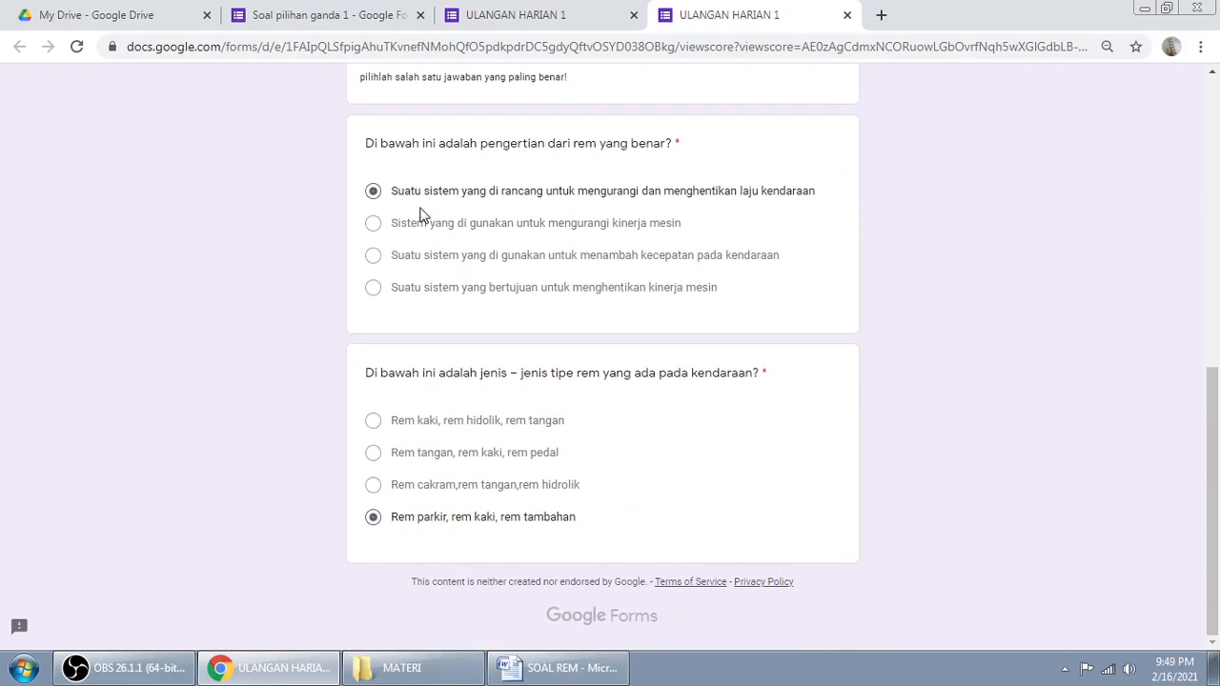
pyautogui.tripleClick(572, 487)
pyautogui.click(616, 330)
pyautogui.scroll(10, 949, 295)
pyautogui.scroll(-3, 948, 296)
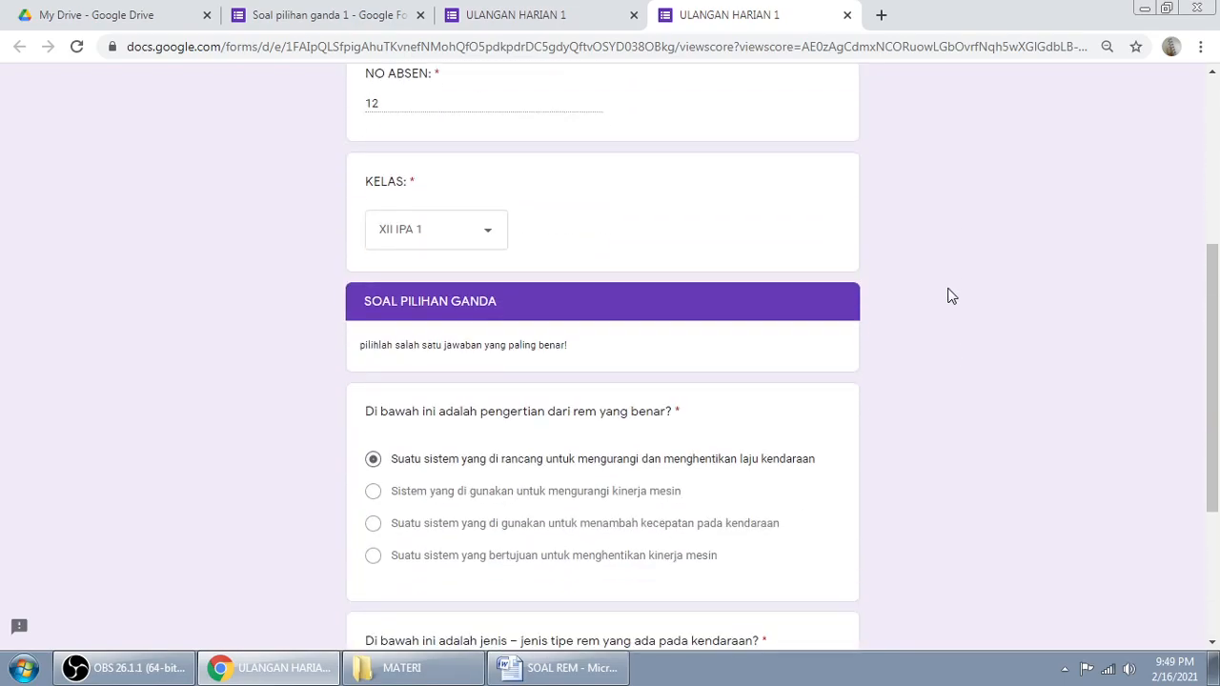
pyautogui.scroll(4, 949, 295)
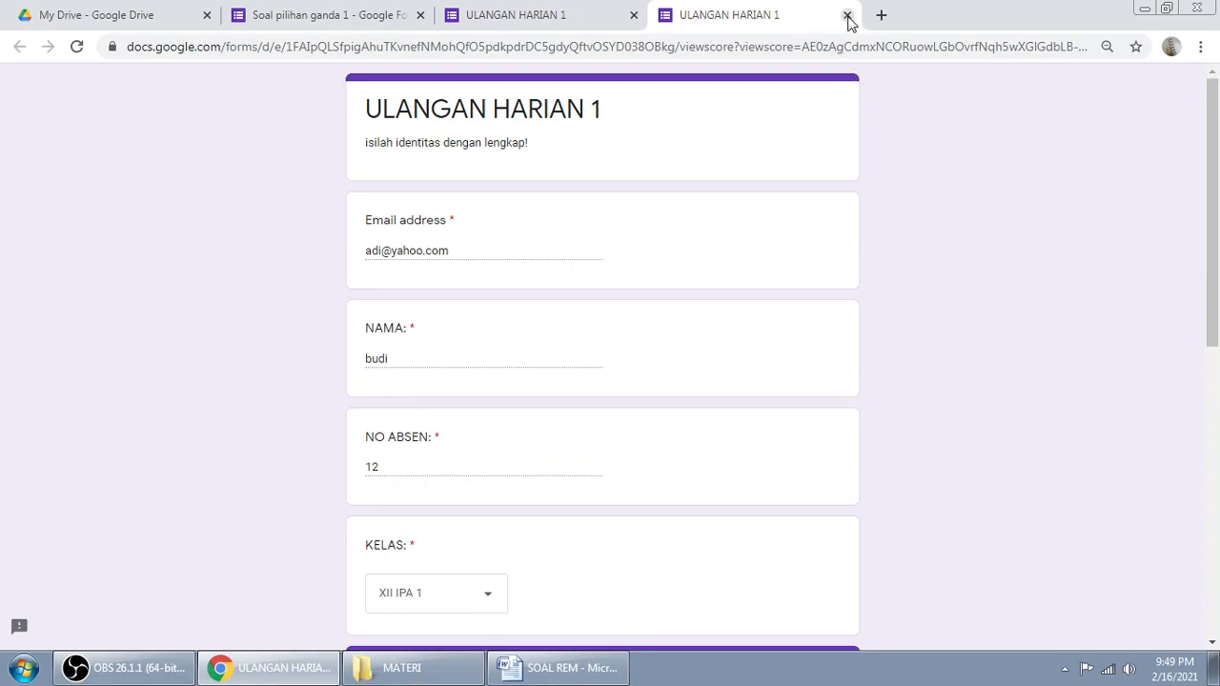
# Step: Close the score view and response tabs to return to the form editor
pyautogui.click(846, 15)
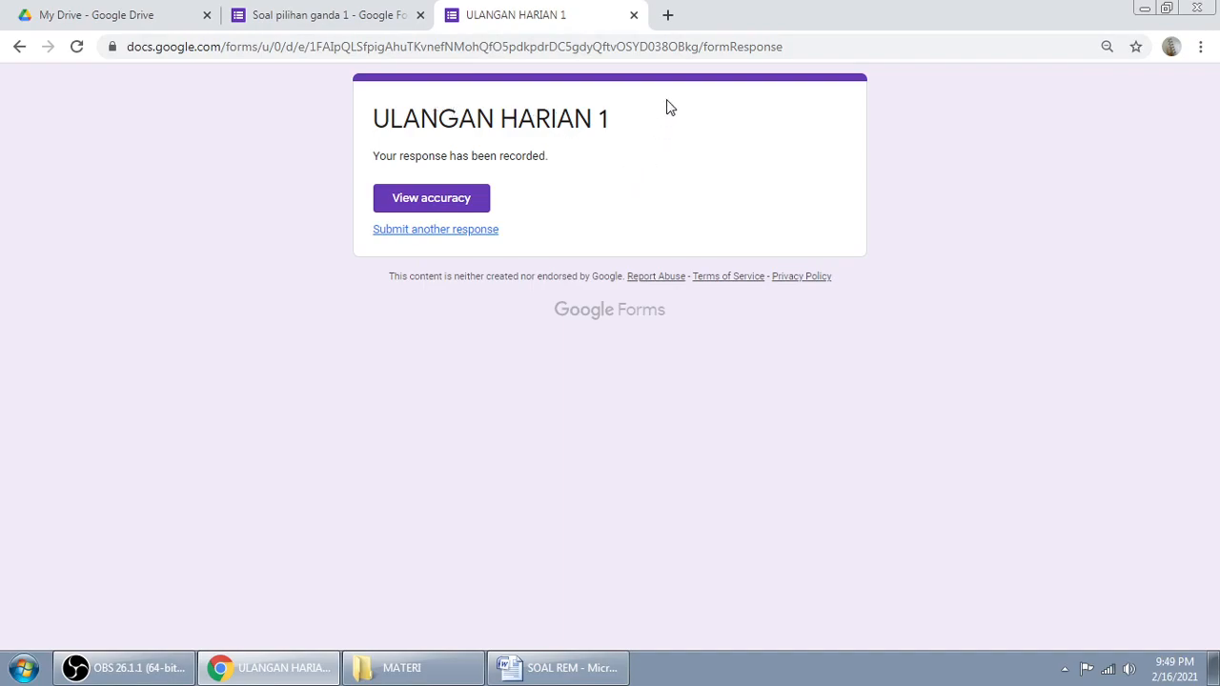
pyautogui.click(634, 15)
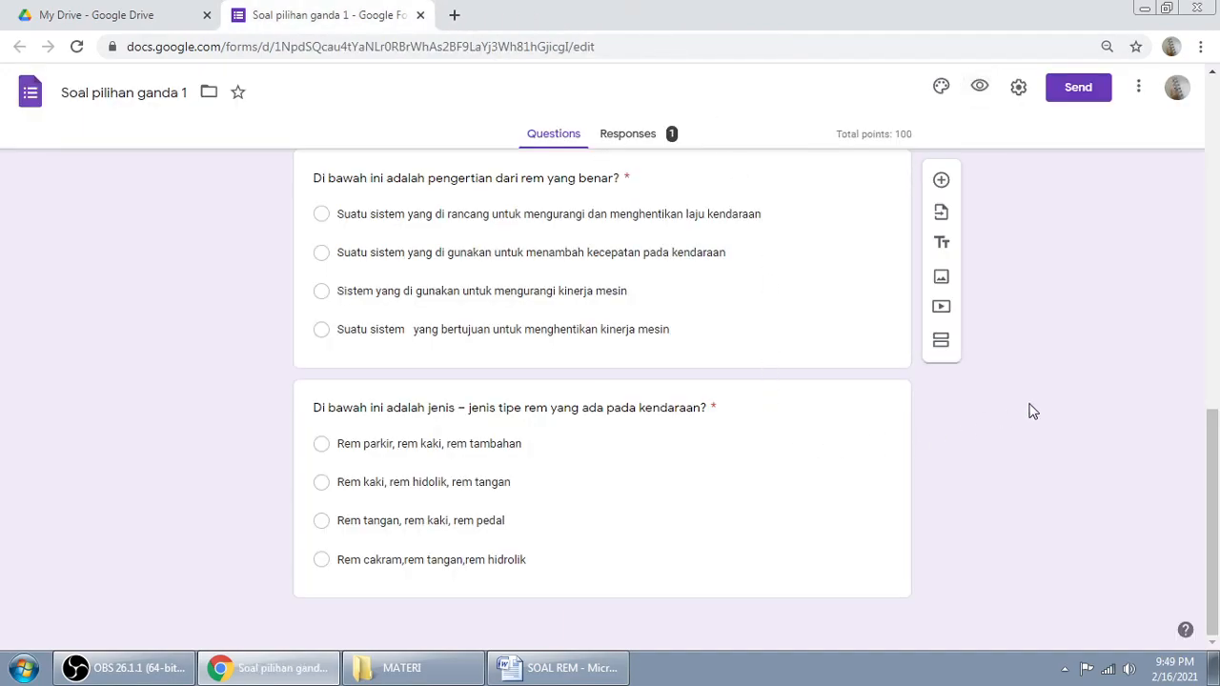
pyautogui.scroll(15, 1030, 411)
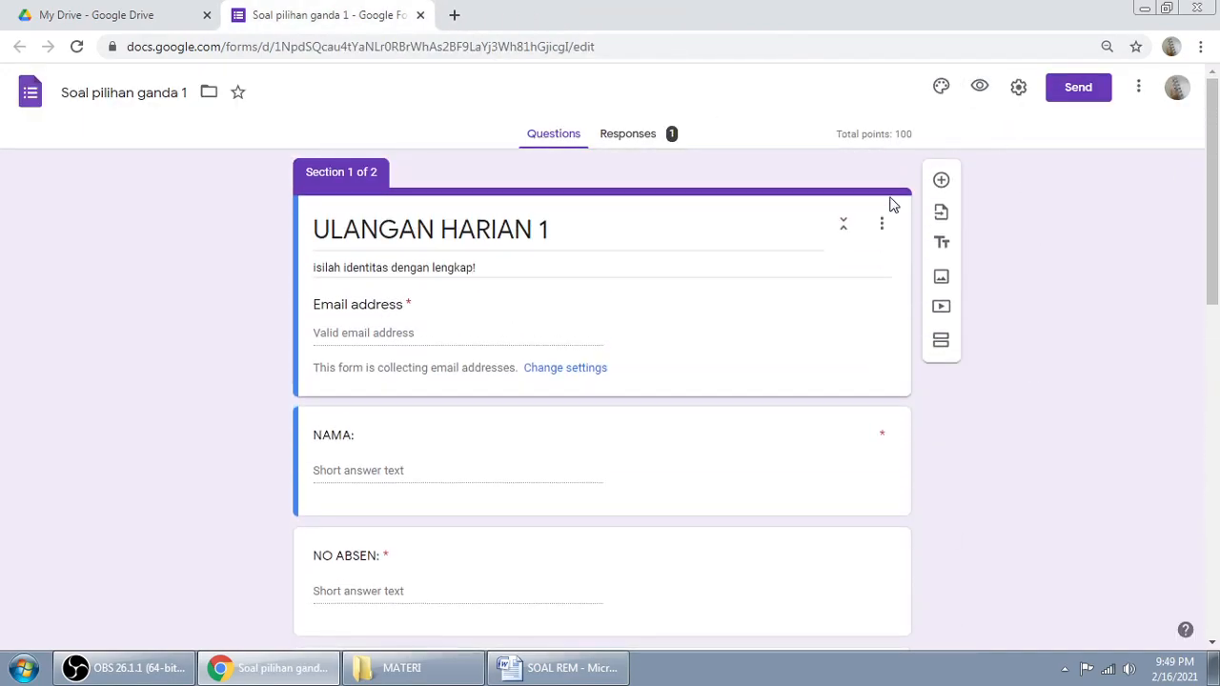
# Step: Enable Point values in the quiz settings and save
pyautogui.click(1018, 86)
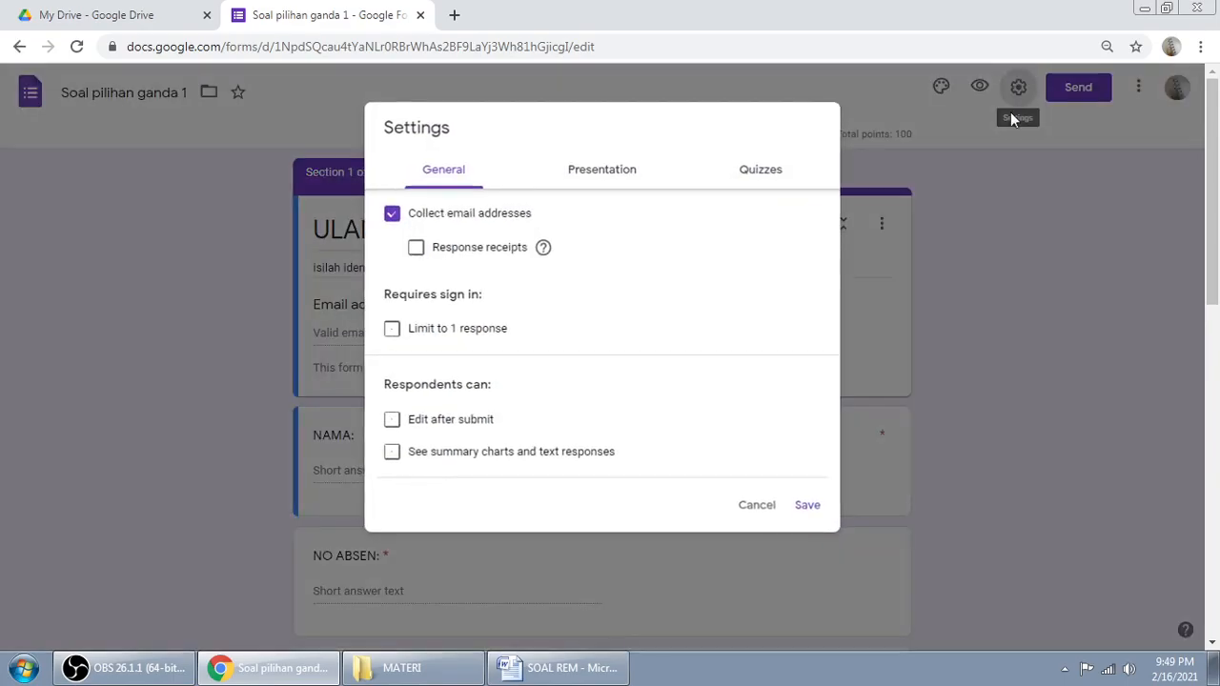
pyautogui.click(602, 172)
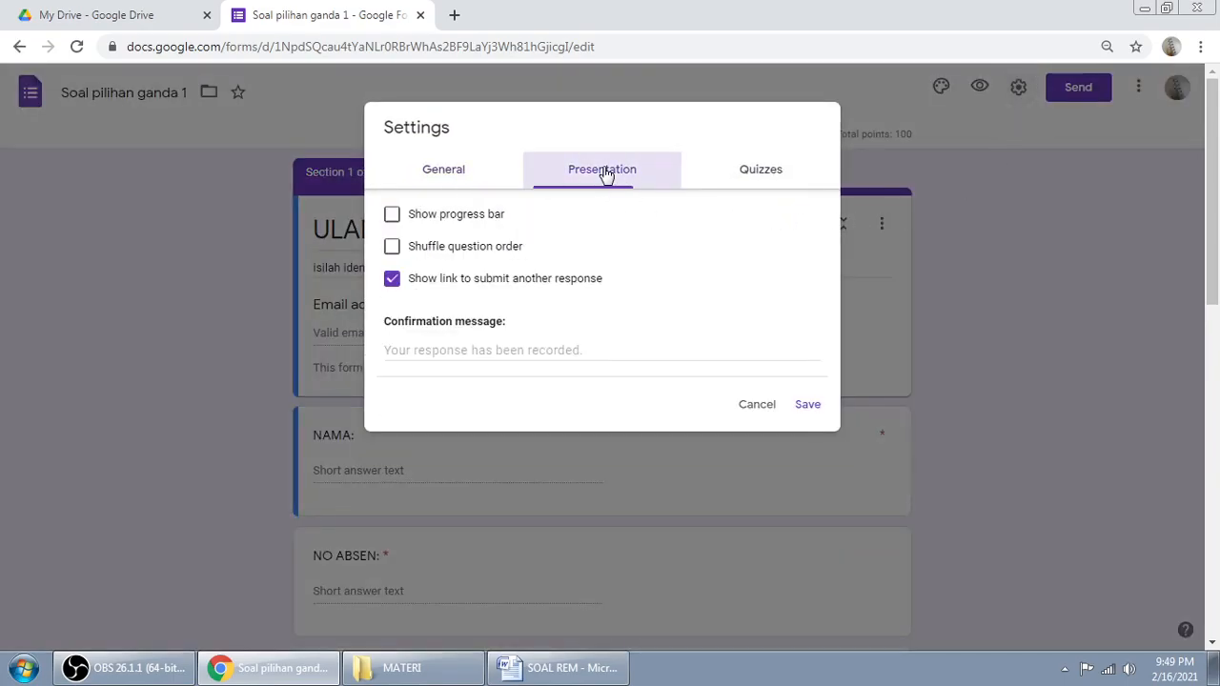
pyautogui.click(764, 175)
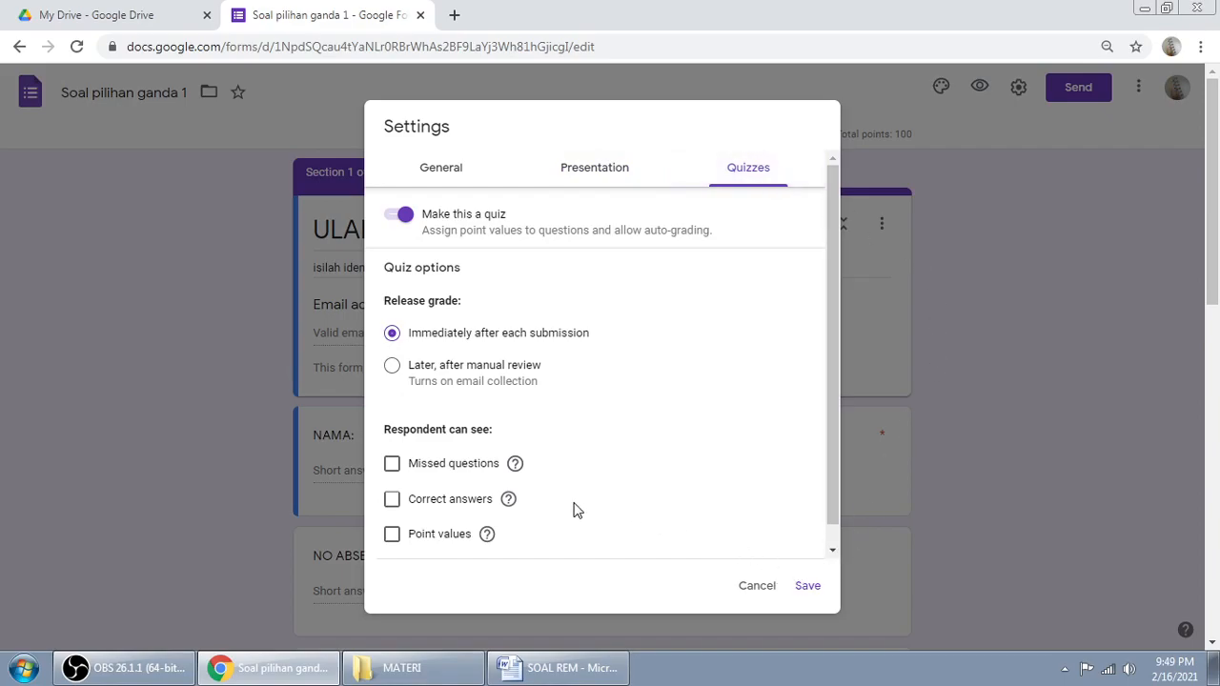
pyautogui.click(447, 536)
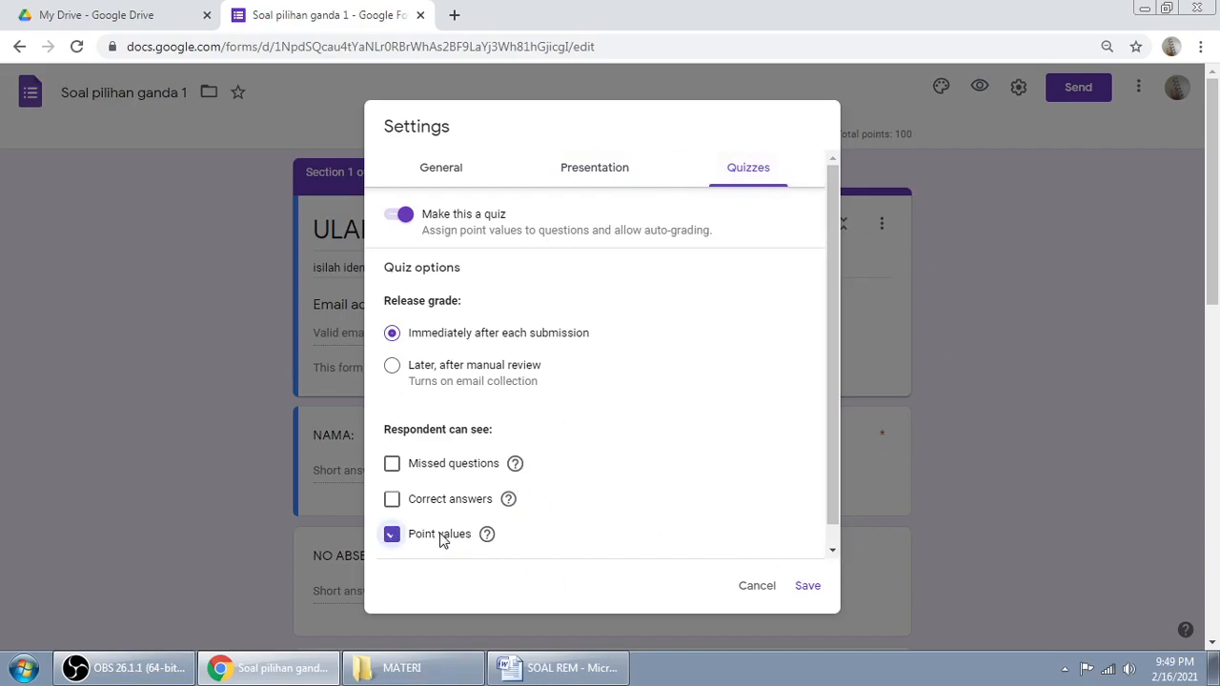
pyautogui.click(806, 589)
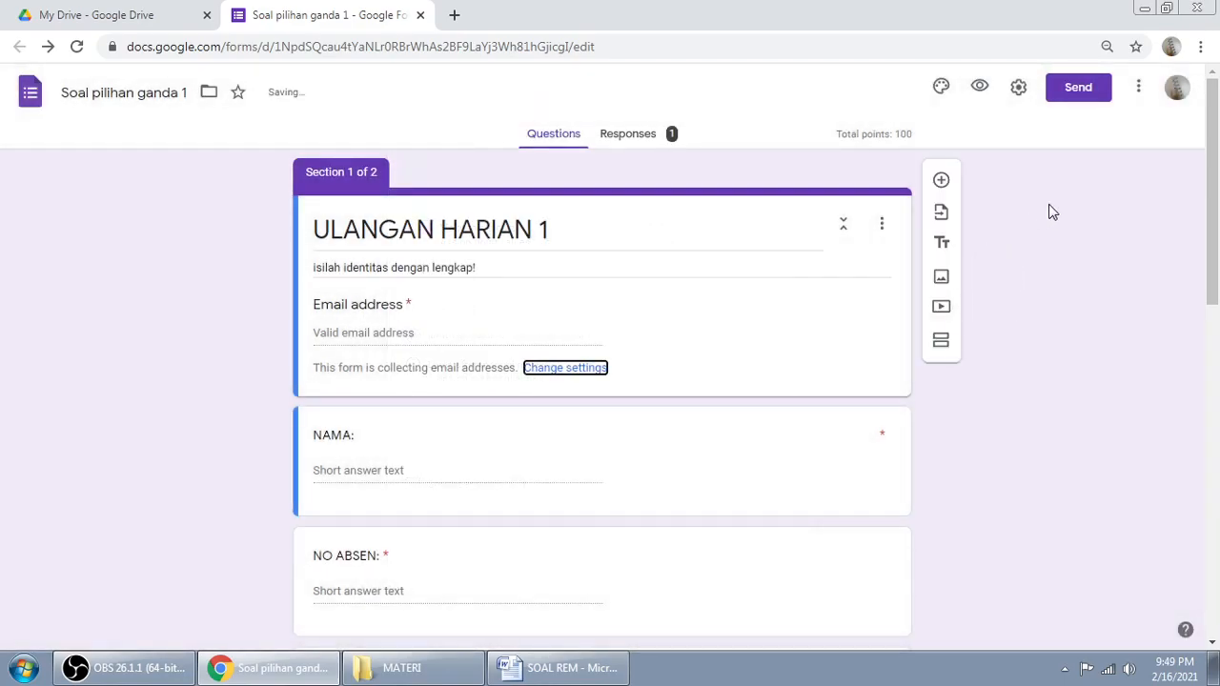
# Step: In a fresh preview, enter the respondent's email and name, NO ABSEN 1, class XII IPA 1
pyautogui.click(980, 87)
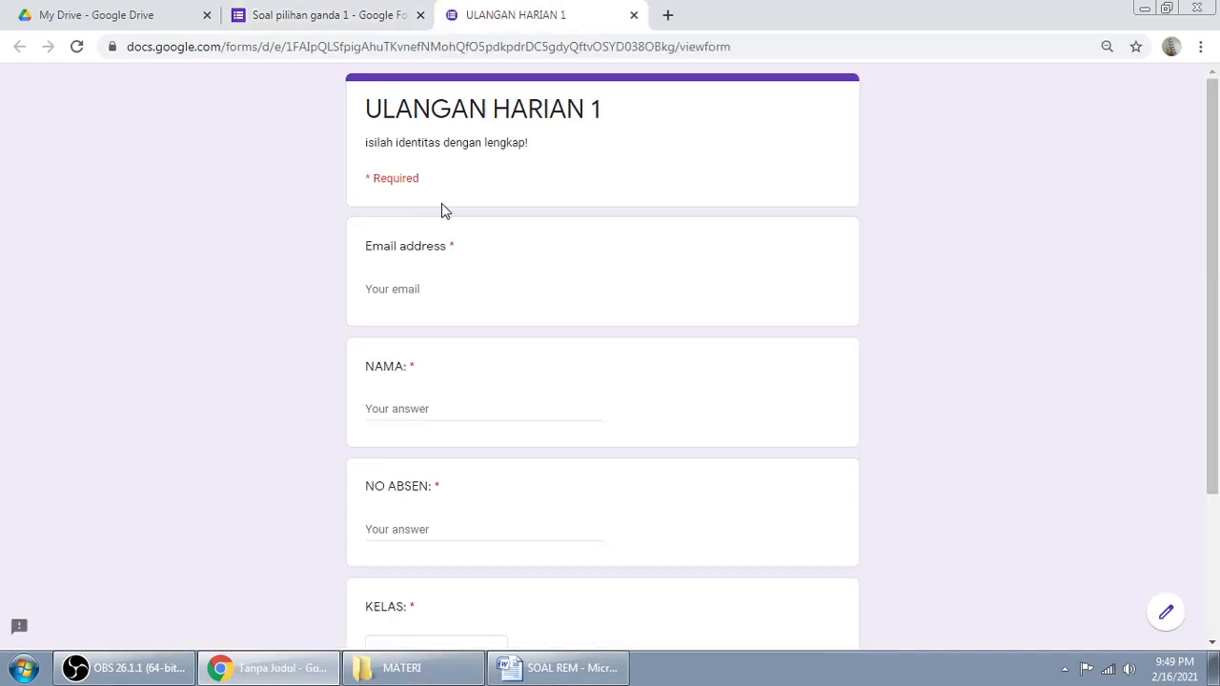
pyautogui.click(411, 288)
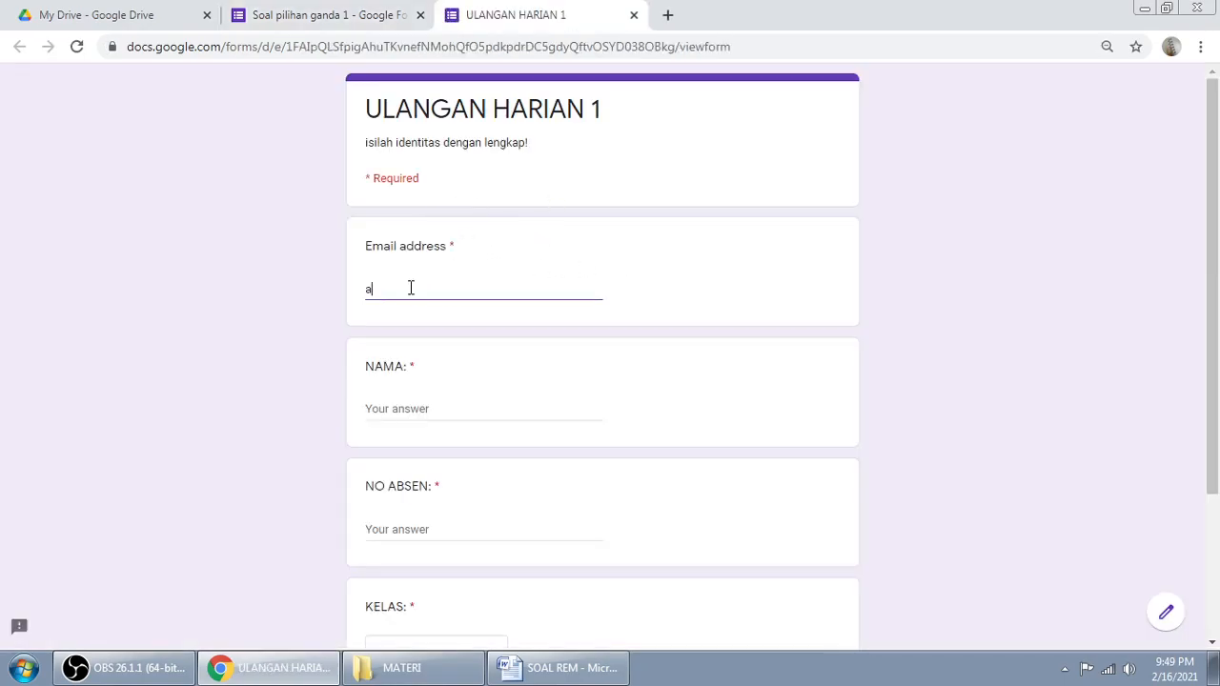
pyautogui.press('Tab')
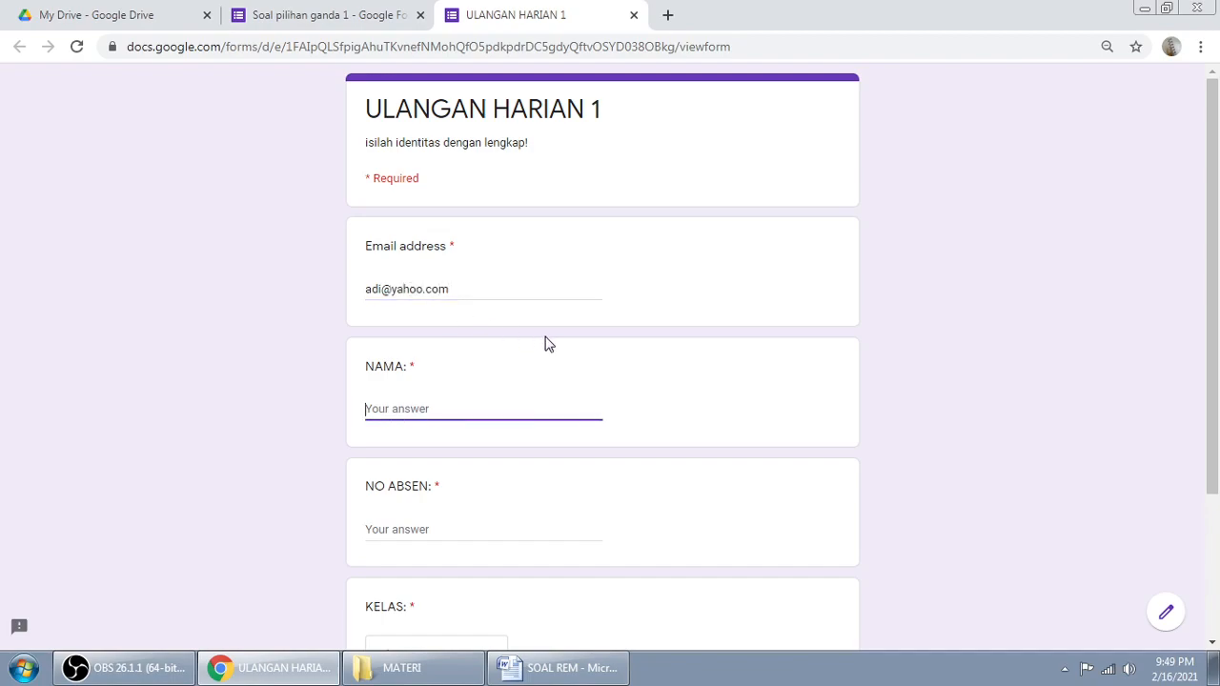
pyautogui.write('anwar')
pyautogui.click(416, 529)
pyautogui.write('1')
pyautogui.scroll(-2, 515, 431)
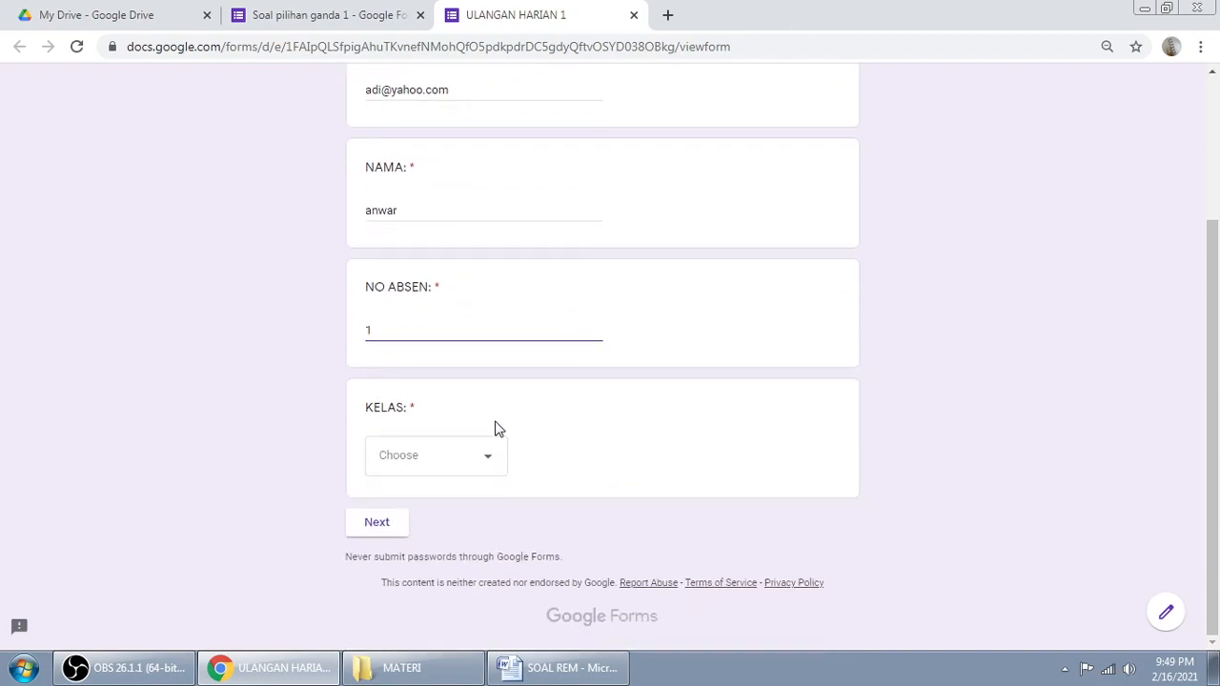
pyautogui.click(453, 467)
pyautogui.click(449, 516)
pyautogui.click(392, 534)
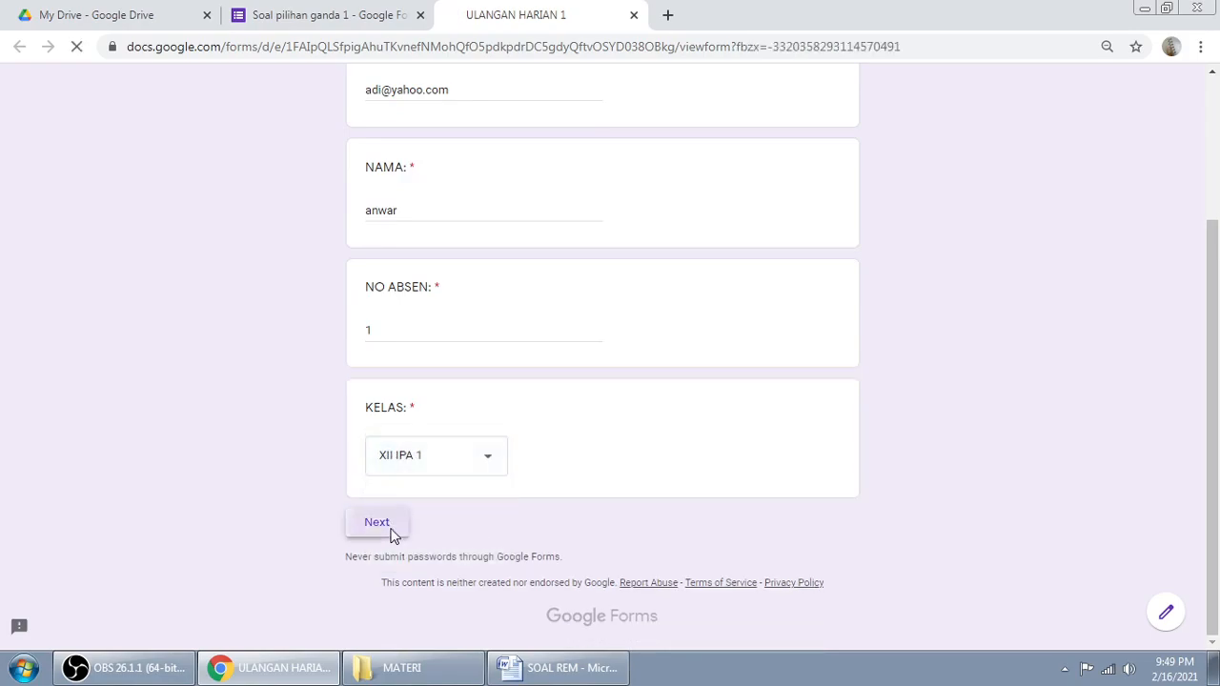
# Step: Answer both brake questions, choosing 'Rem cakram,rem tangan,rem hidrolik', submit, and view the score
pyautogui.click(453, 392)
pyautogui.scroll(-2, 532, 412)
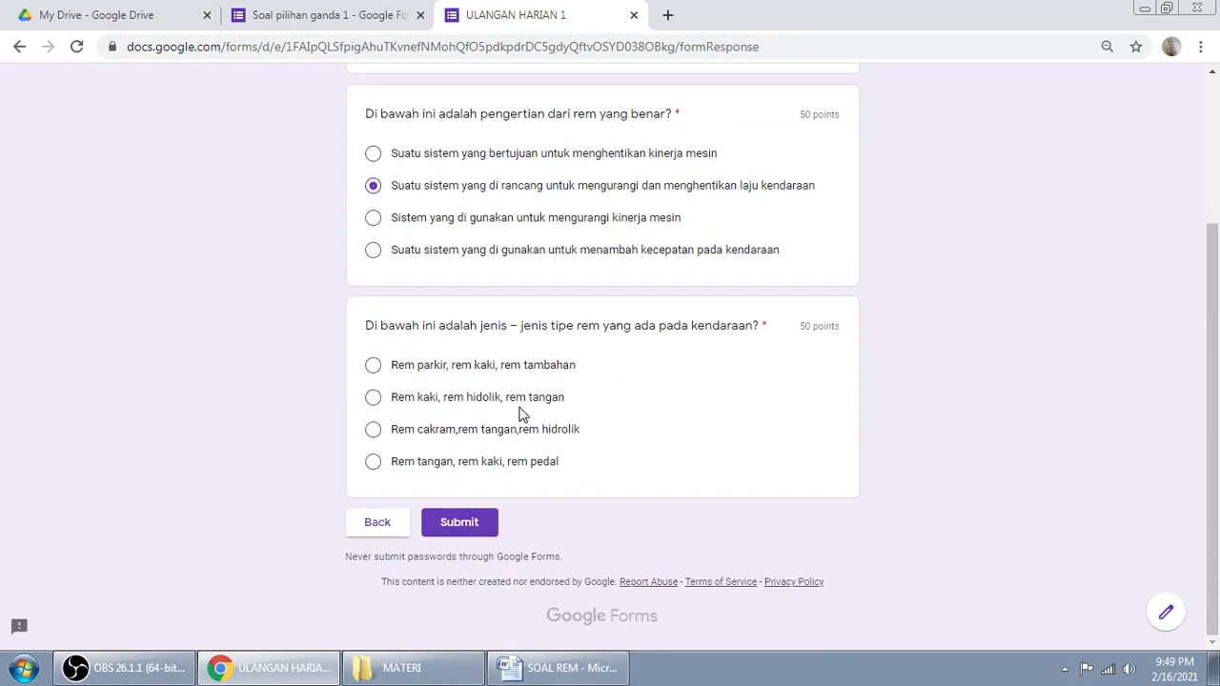
pyautogui.click(419, 431)
pyautogui.click(477, 525)
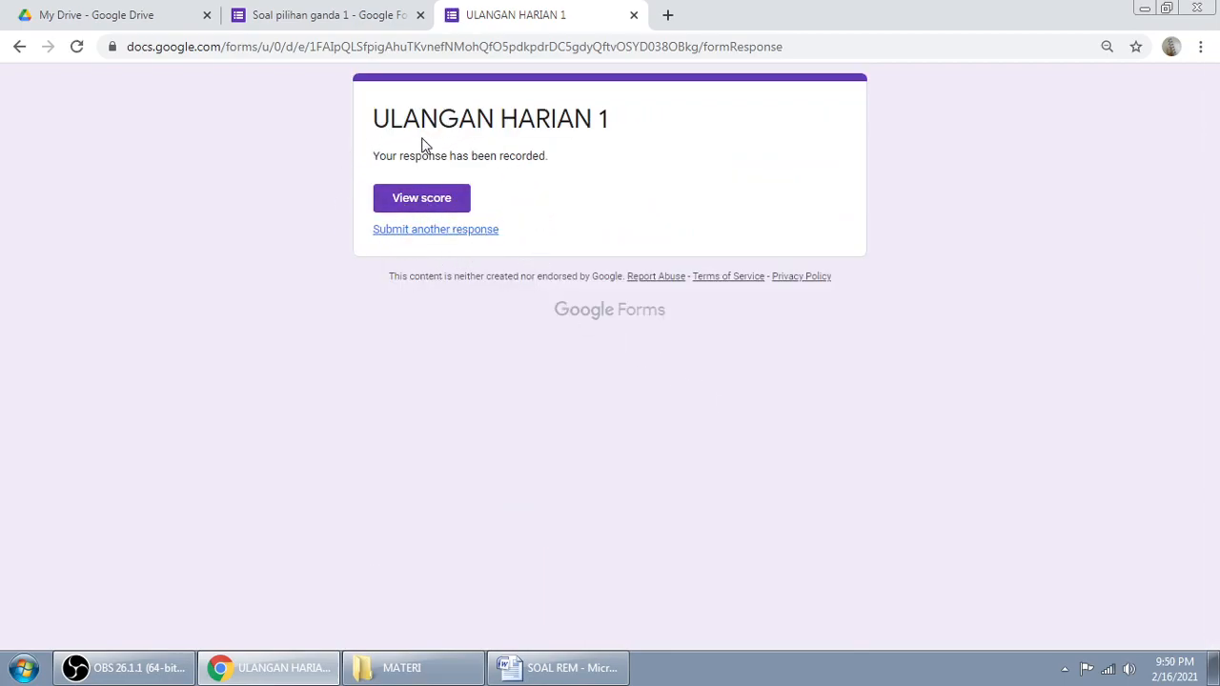
pyautogui.click(391, 204)
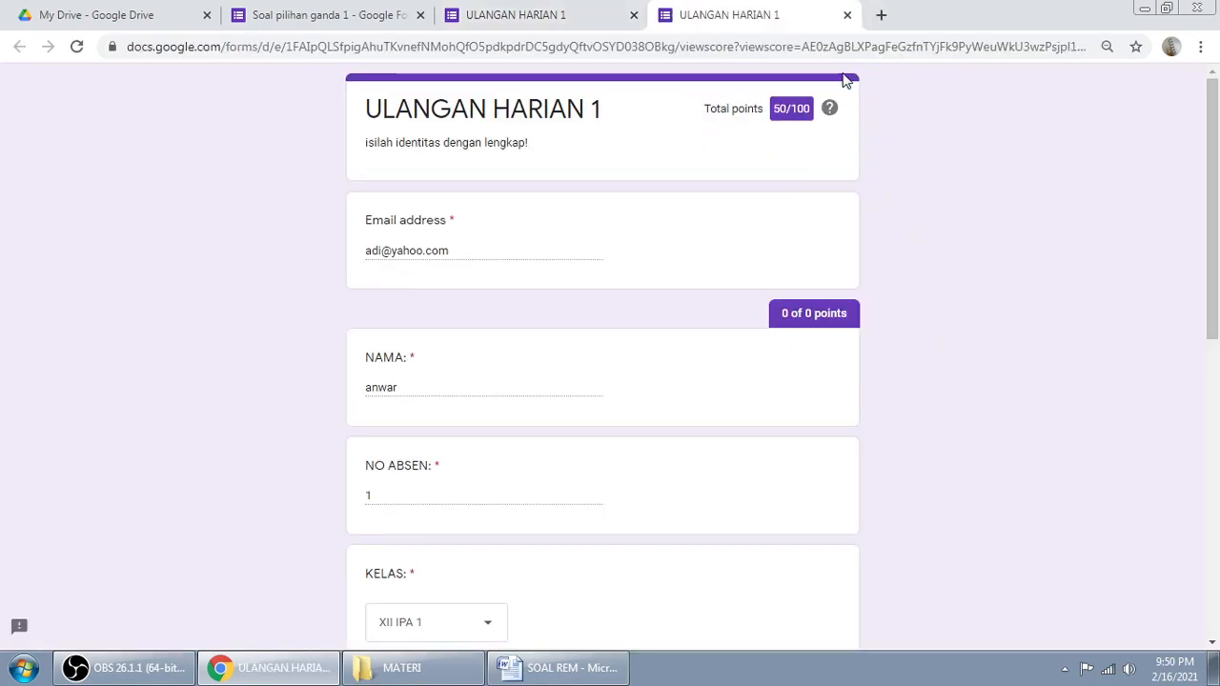
# Step: Close the extra confirmation tab and return to the quiz editor
pyautogui.click(583, 13)
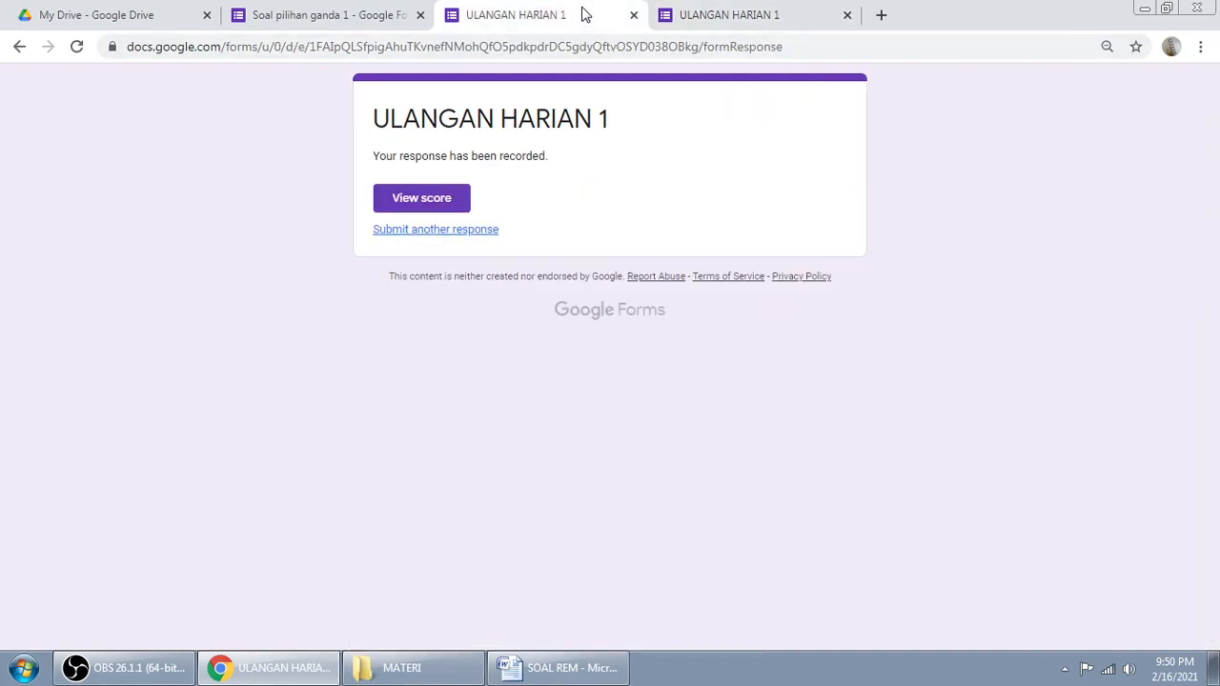
pyautogui.click(634, 14)
pyautogui.click(297, 14)
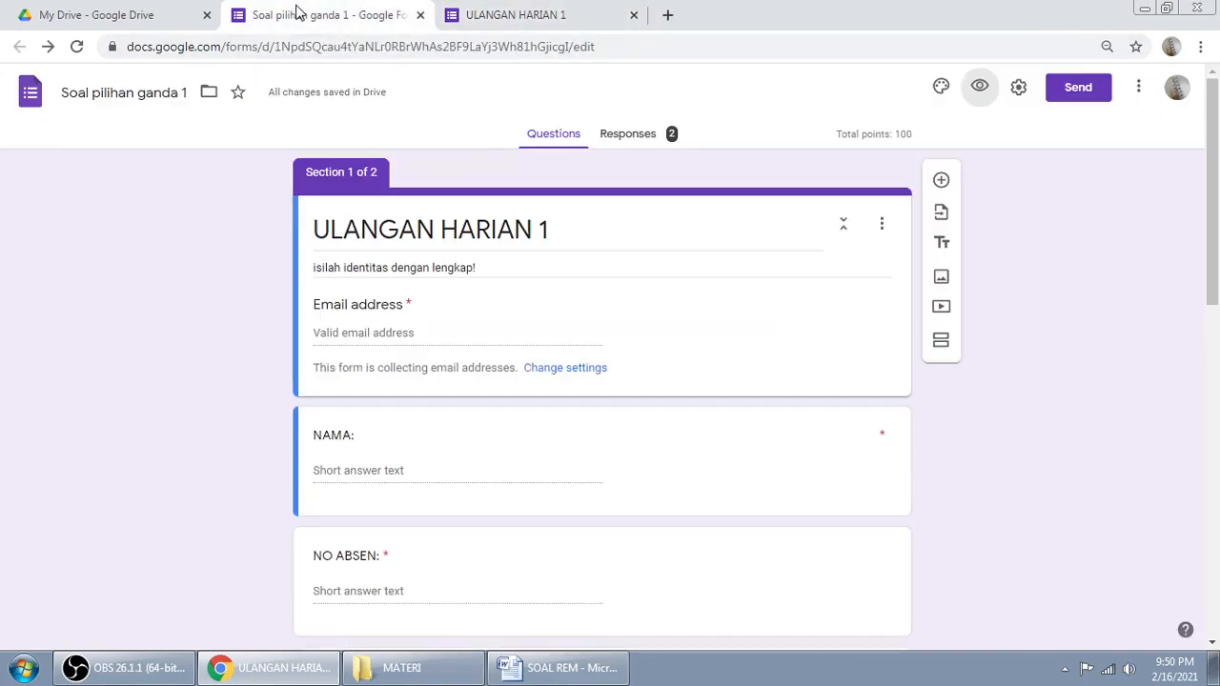
# Step: Toggle the Point values setting in the quiz settings and save
pyautogui.click(1016, 87)
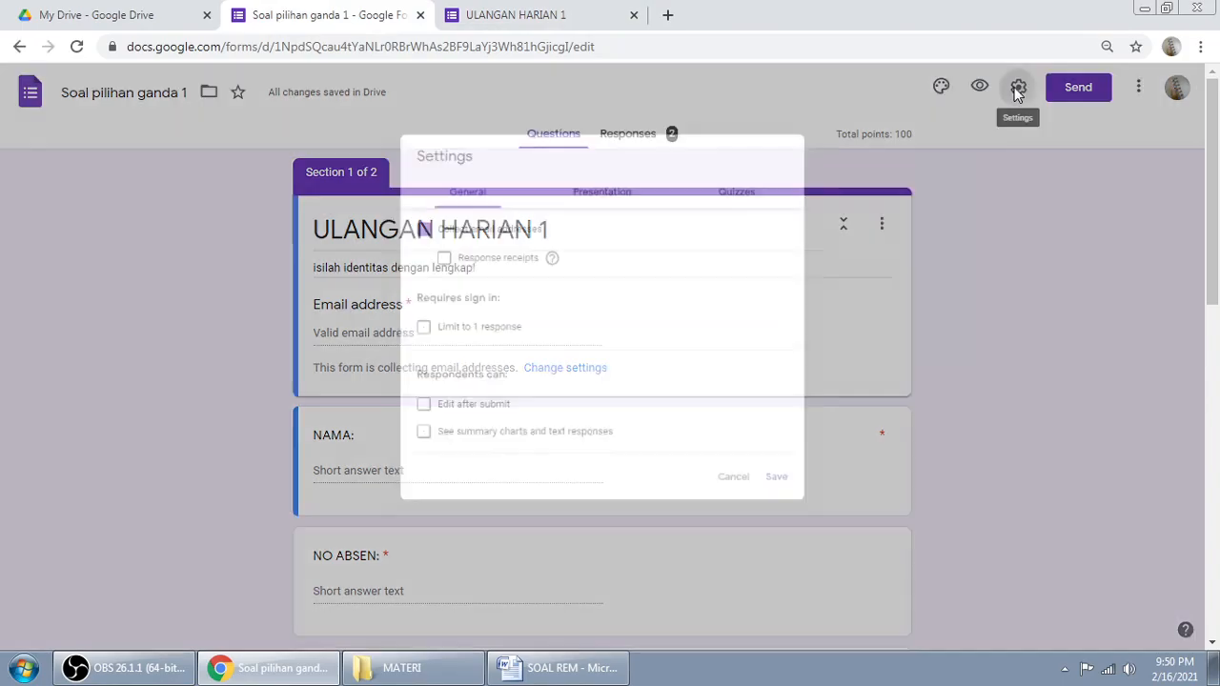
pyautogui.click(763, 172)
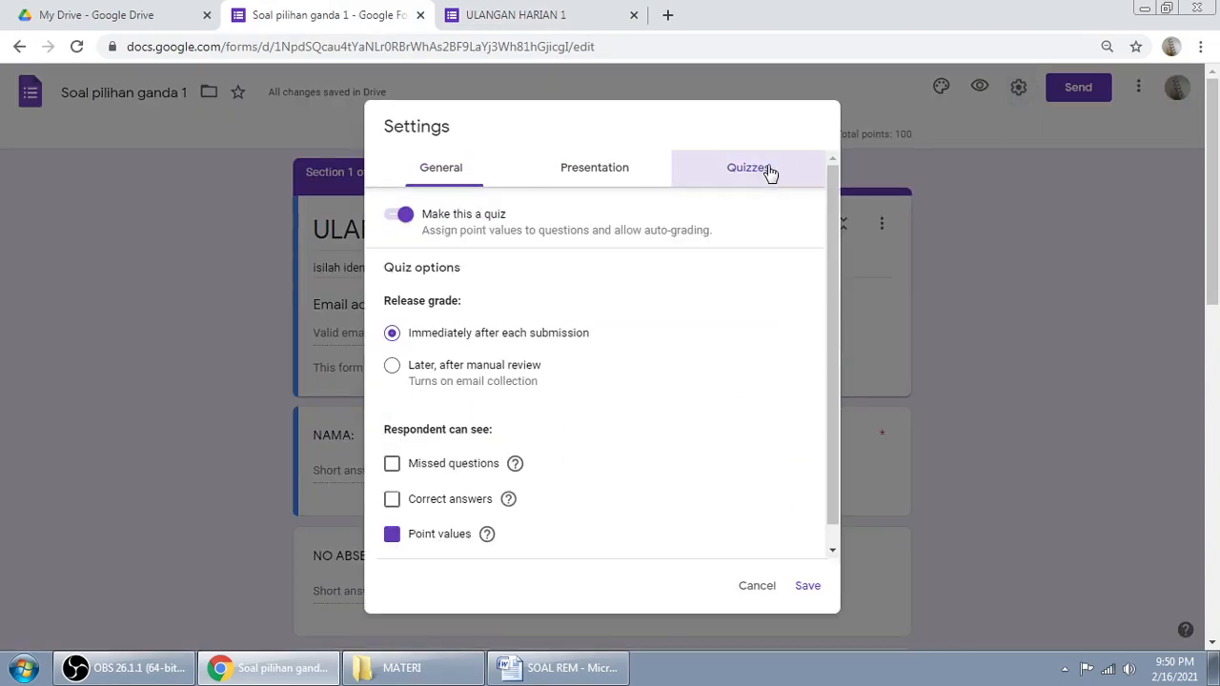
pyautogui.click(394, 537)
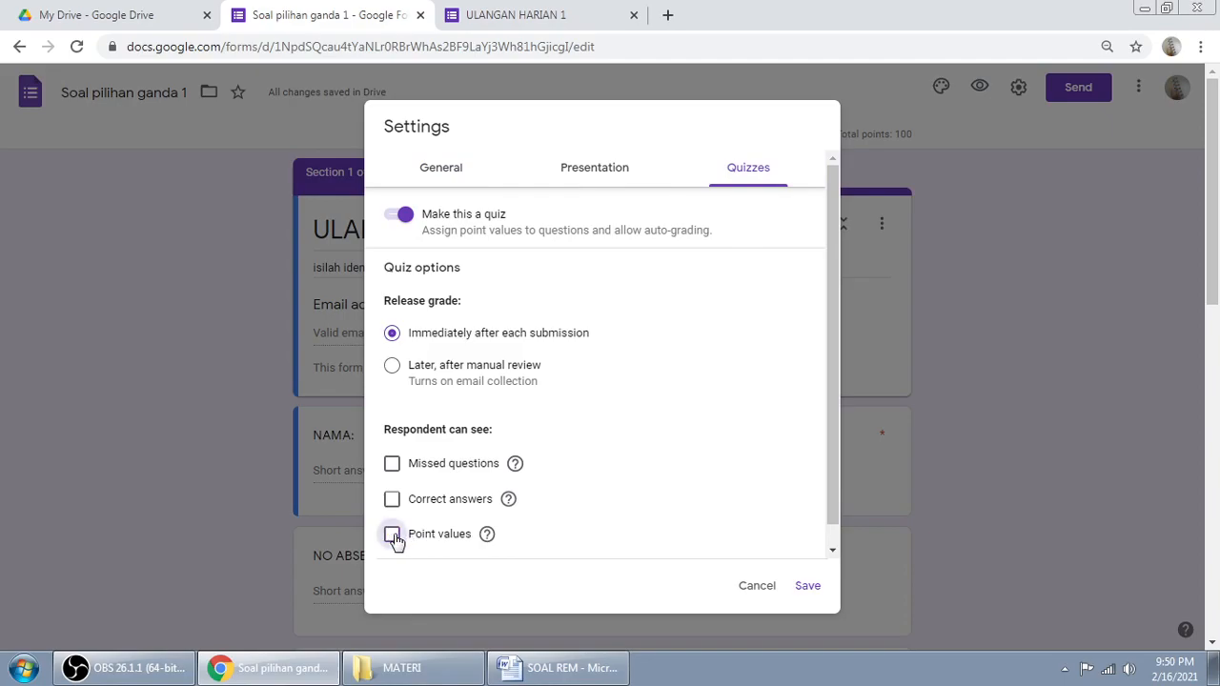
pyautogui.click(806, 587)
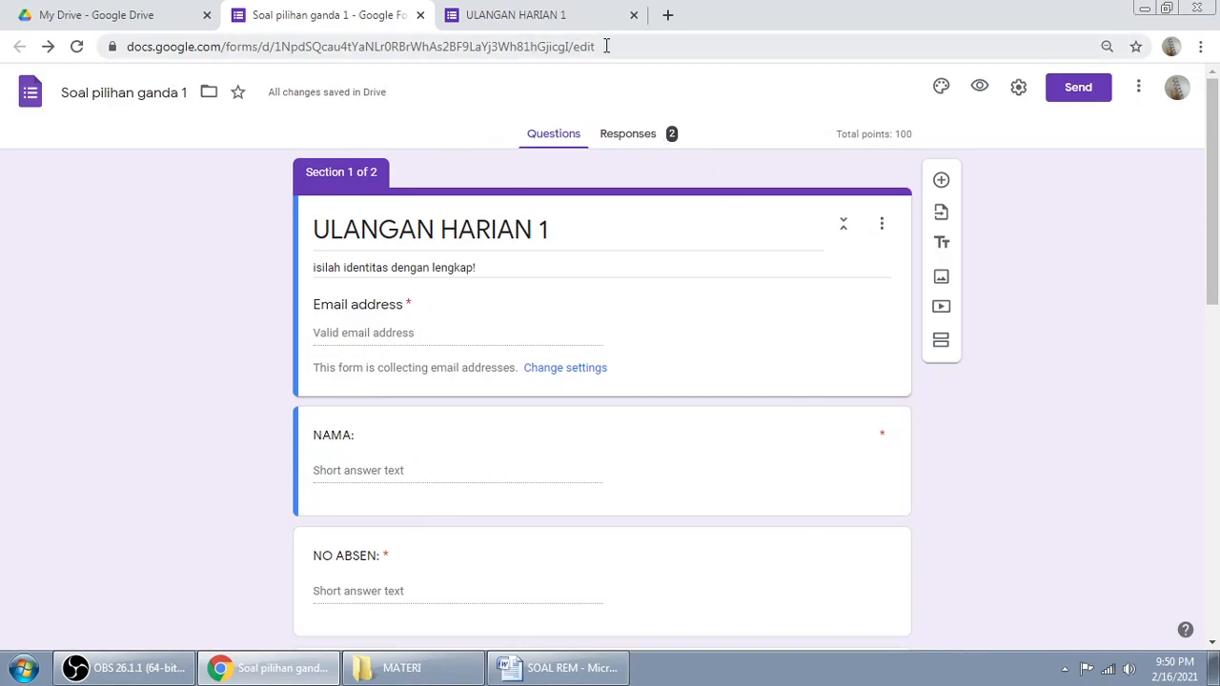
pyautogui.click(630, 135)
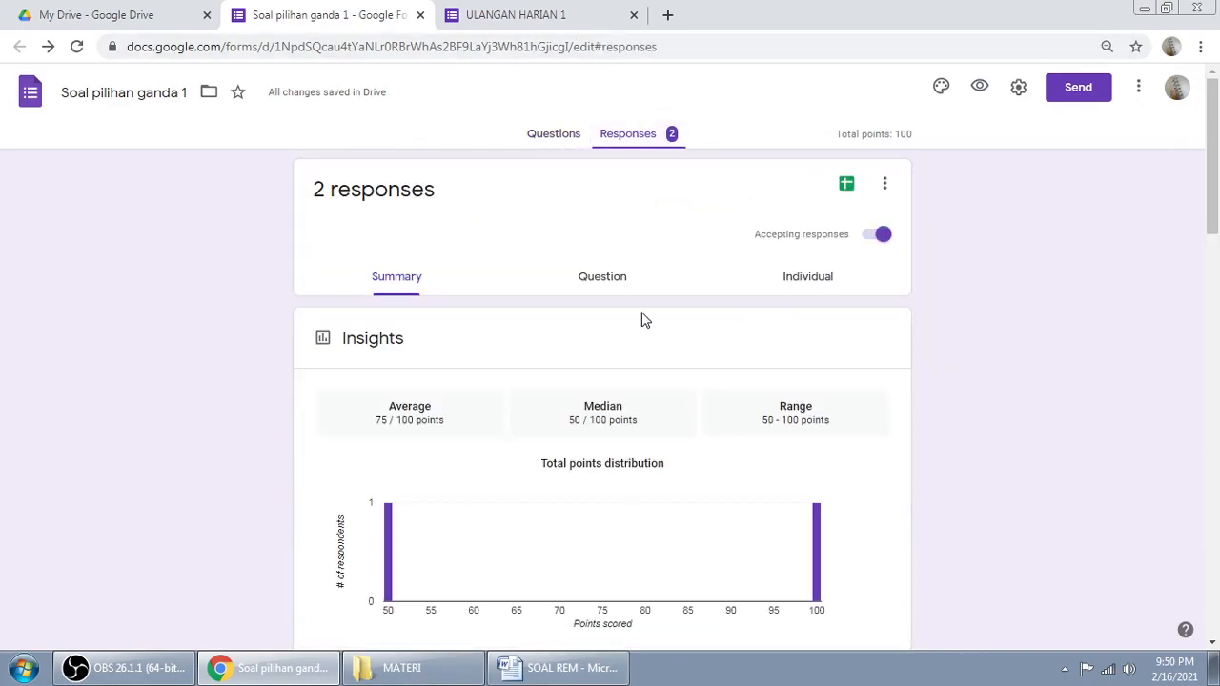
pyautogui.scroll(-1, 642, 319)
pyautogui.scroll(-4, 642, 319)
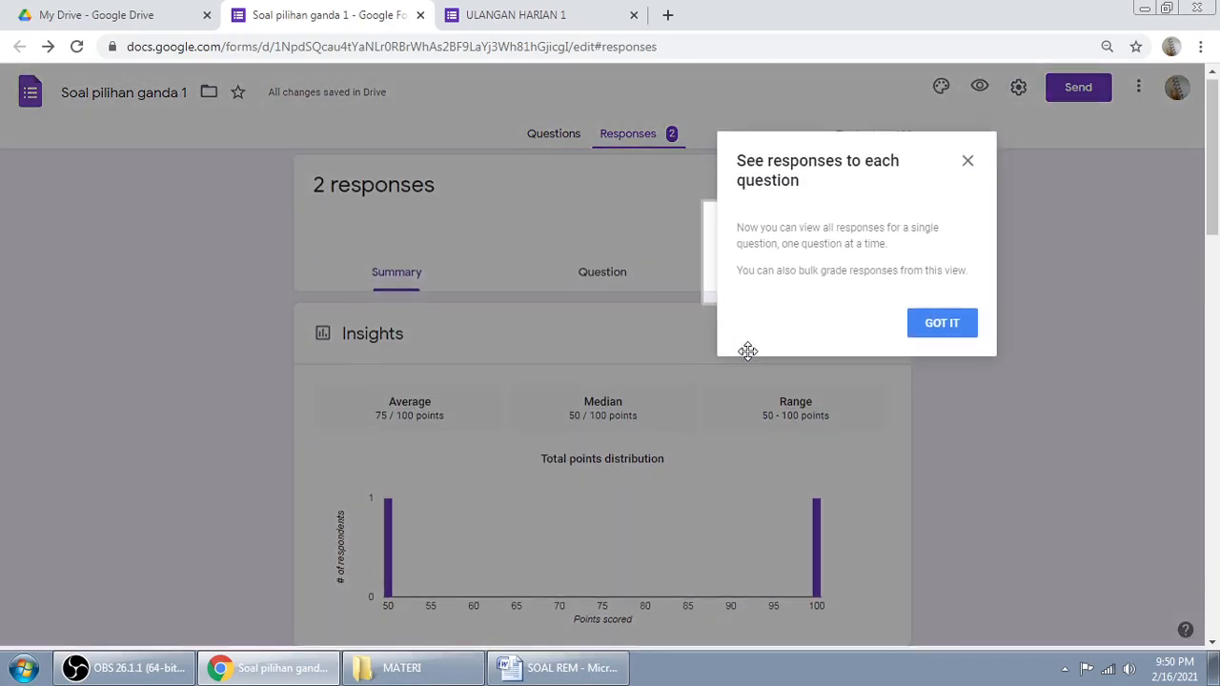
pyautogui.click(916, 339)
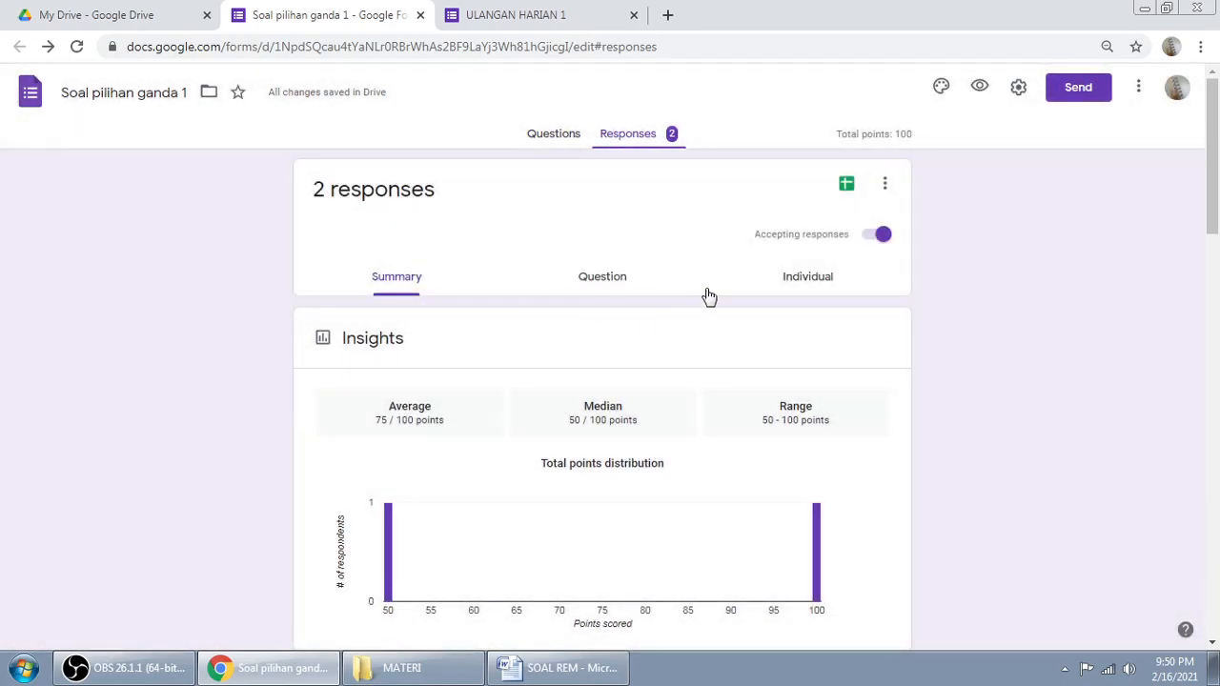
pyautogui.scroll(-4, 707, 295)
pyautogui.scroll(-1, 707, 296)
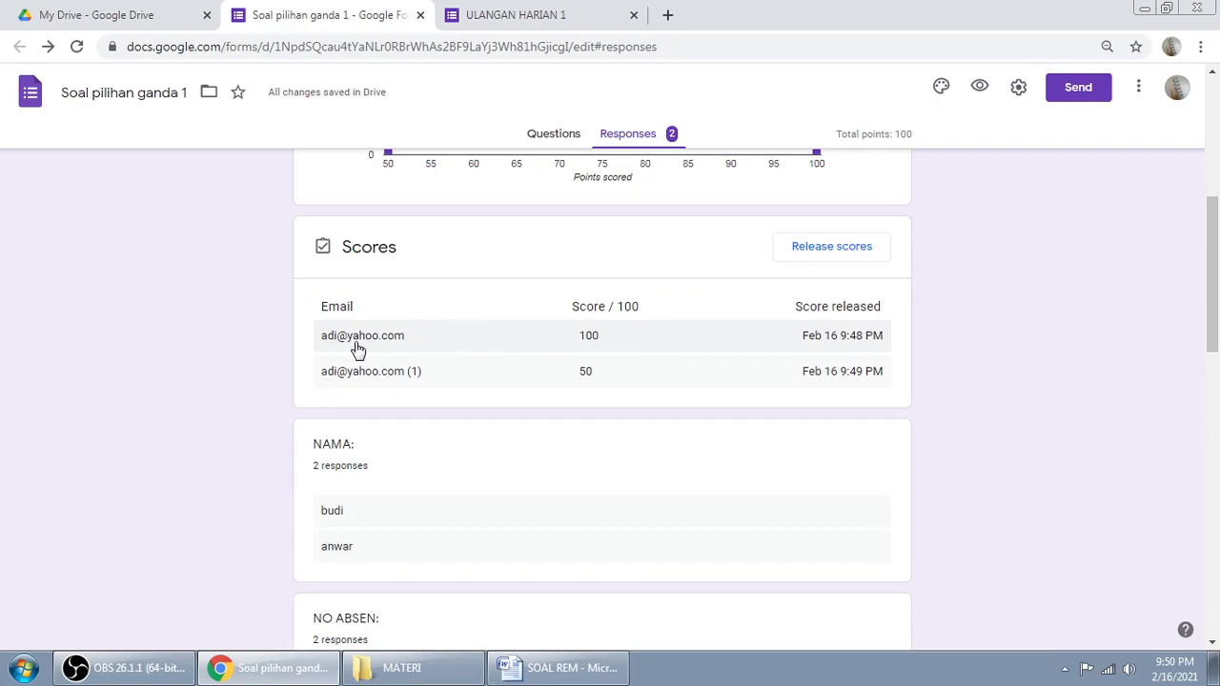
pyautogui.scroll(-2, 505, 370)
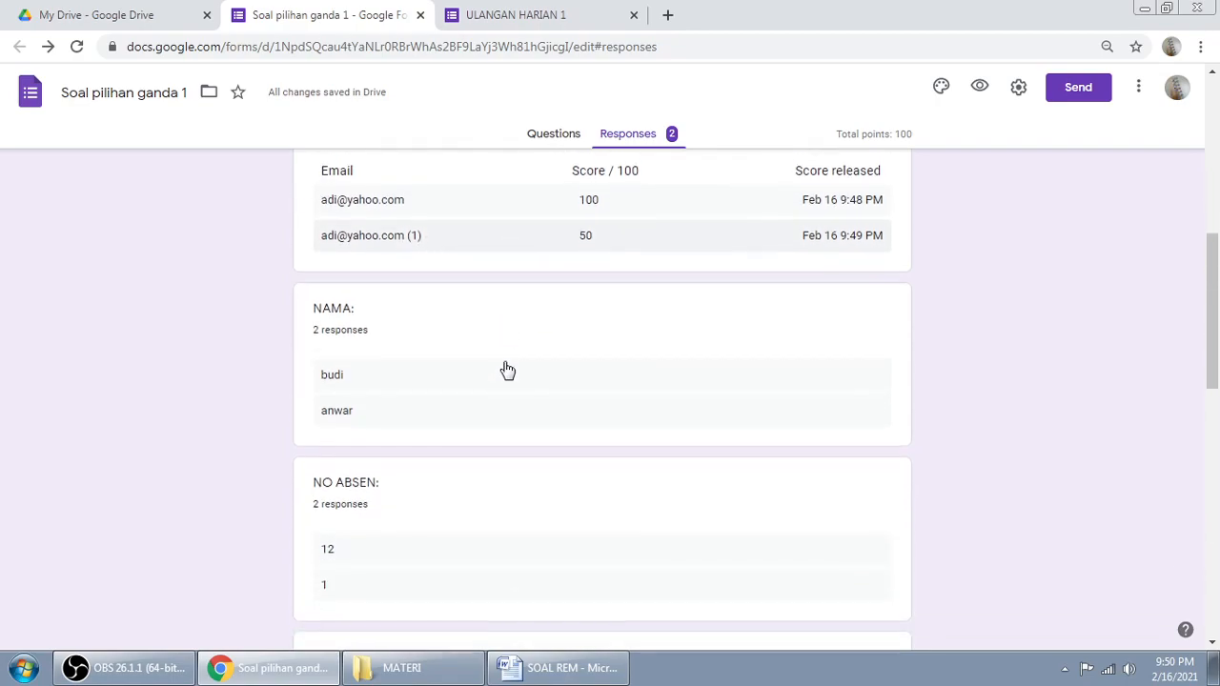
pyautogui.scroll(2, 681, 275)
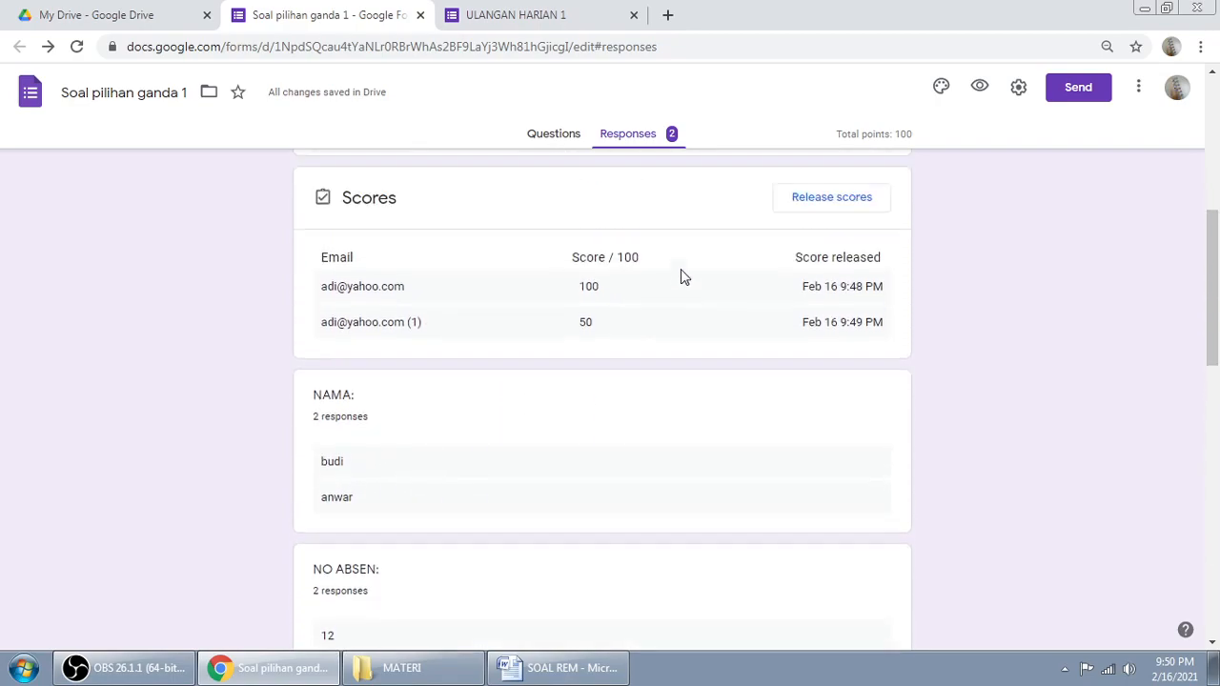
pyautogui.scroll(1, 997, 260)
pyautogui.scroll(4, 998, 261)
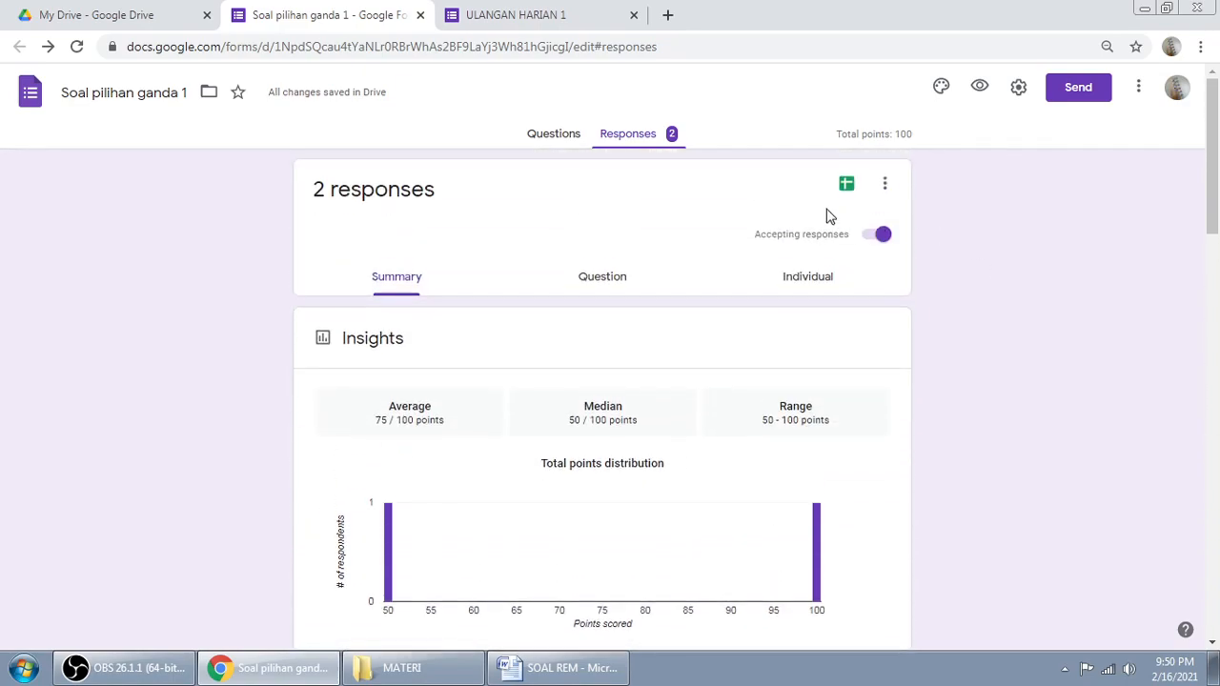
pyautogui.click(556, 142)
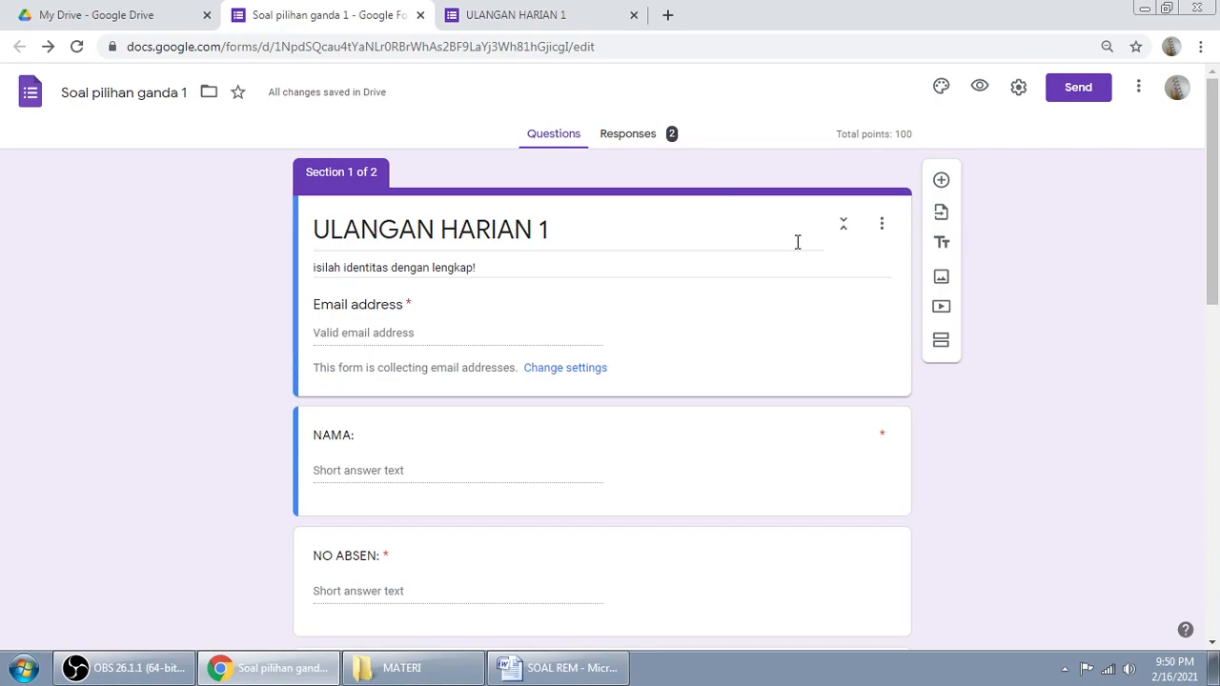
# Step: Copy the quiz's shortened forms.gle share link, then open a blank new browser tab
pyautogui.click(1061, 95)
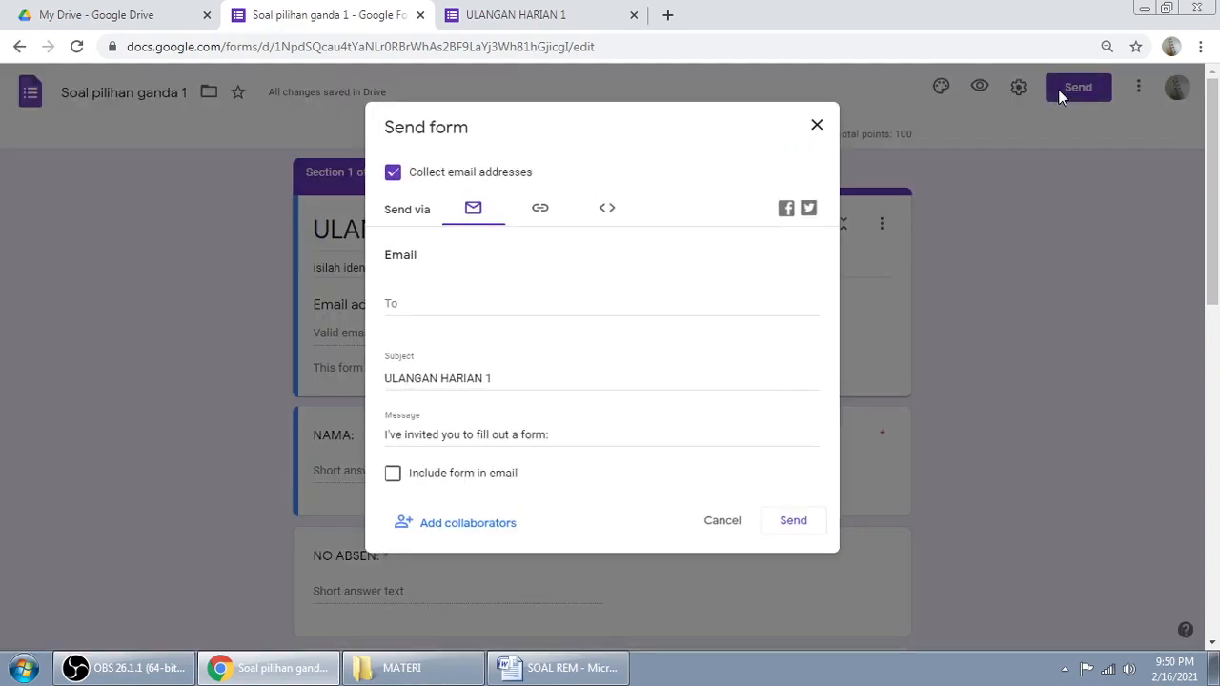
pyautogui.click(541, 211)
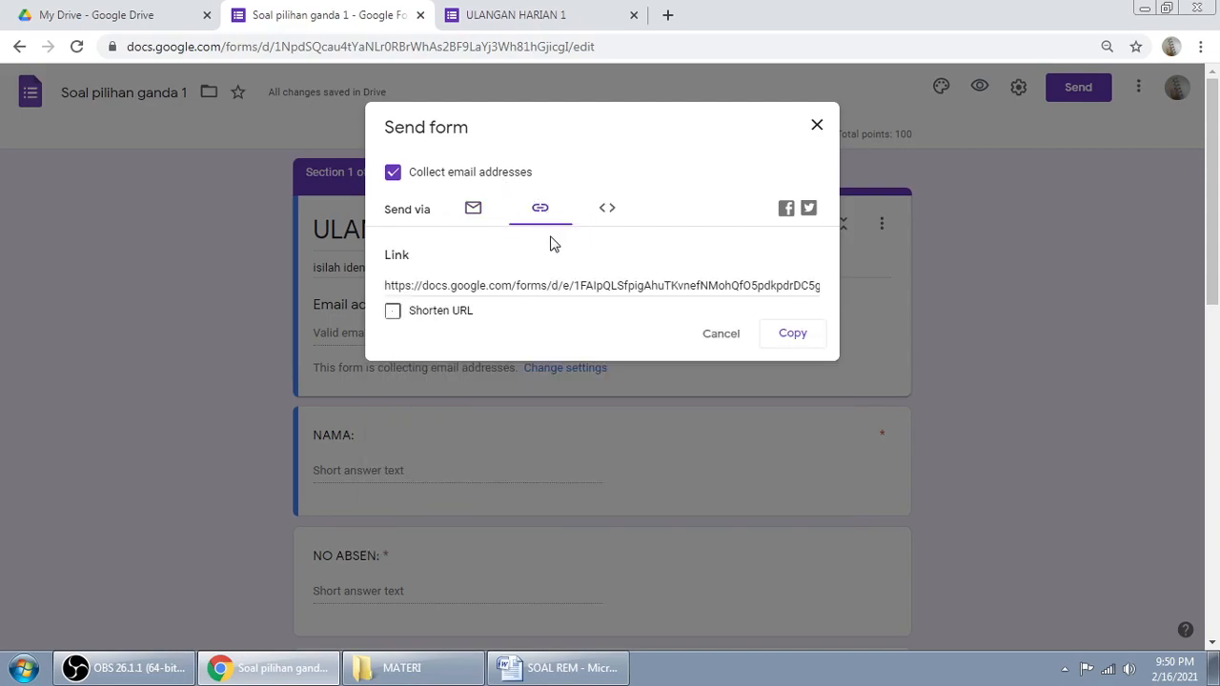
pyautogui.click(392, 311)
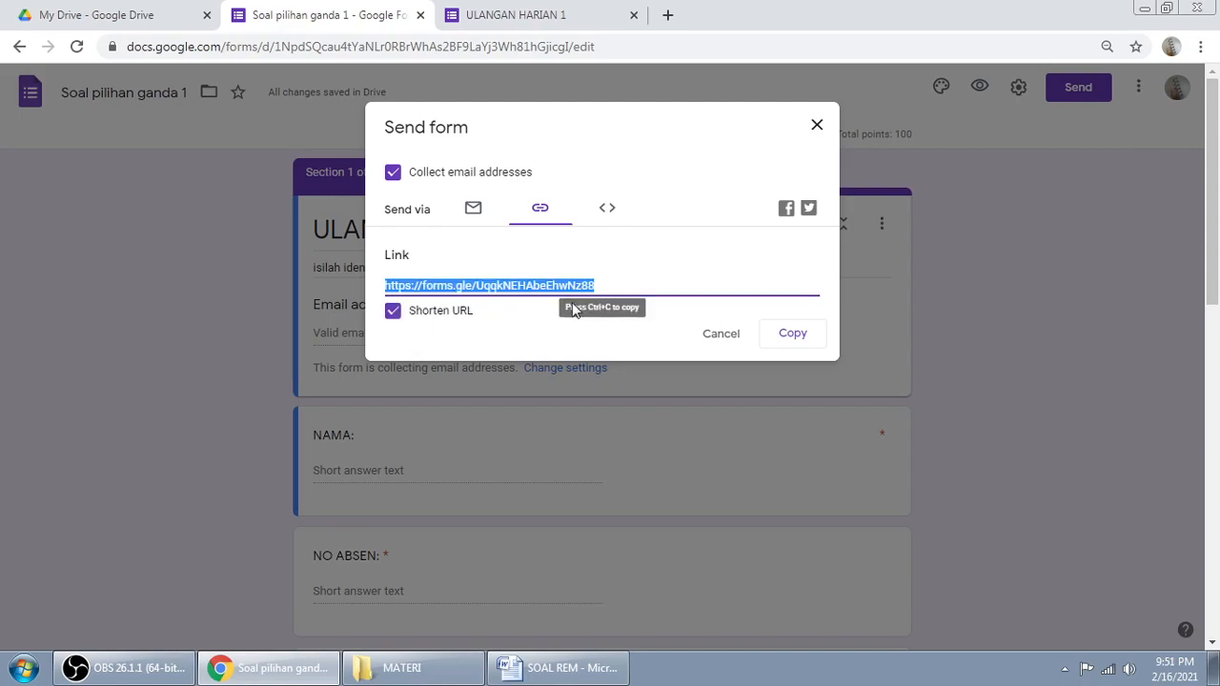
pyautogui.click(803, 343)
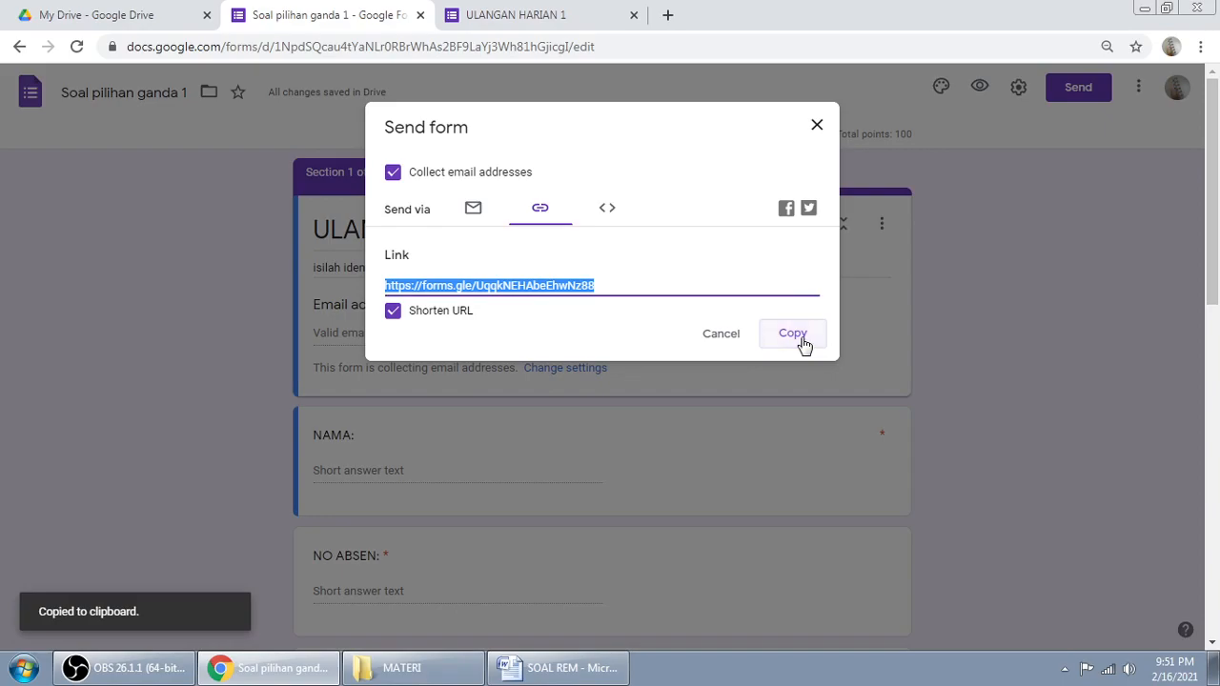
pyautogui.click(665, 16)
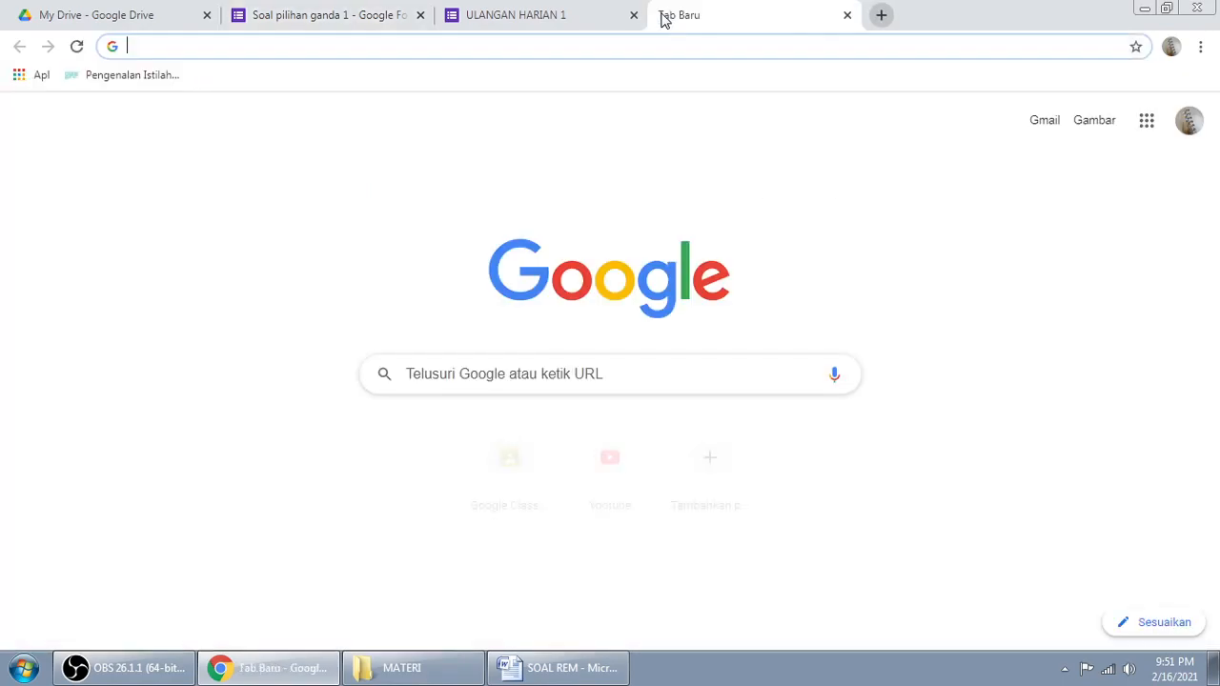
# Step: Paste the copied short form link into a new blank Notepad document
pyautogui.click(19, 673)
pyautogui.click(114, 440)
pyautogui.rightClick(856, 171)
pyautogui.click(902, 247)
# Step: Inspect the pasted forms.gle link by selecting the whole link and its unique ending code
pyautogui.moveTo(1058, 172); pyautogui.dragTo(804, 168)
pyautogui.click(794, 171)
pyautogui.click(799, 170)
pyautogui.click(1052, 173)
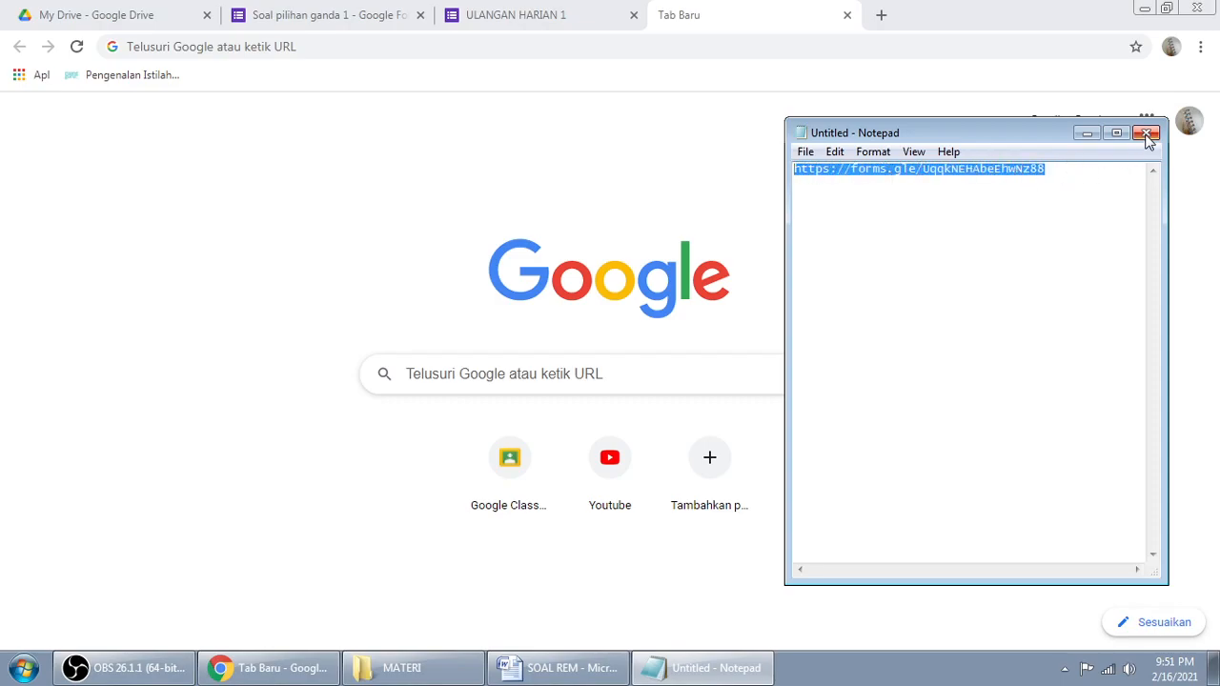
pyautogui.click(1058, 171)
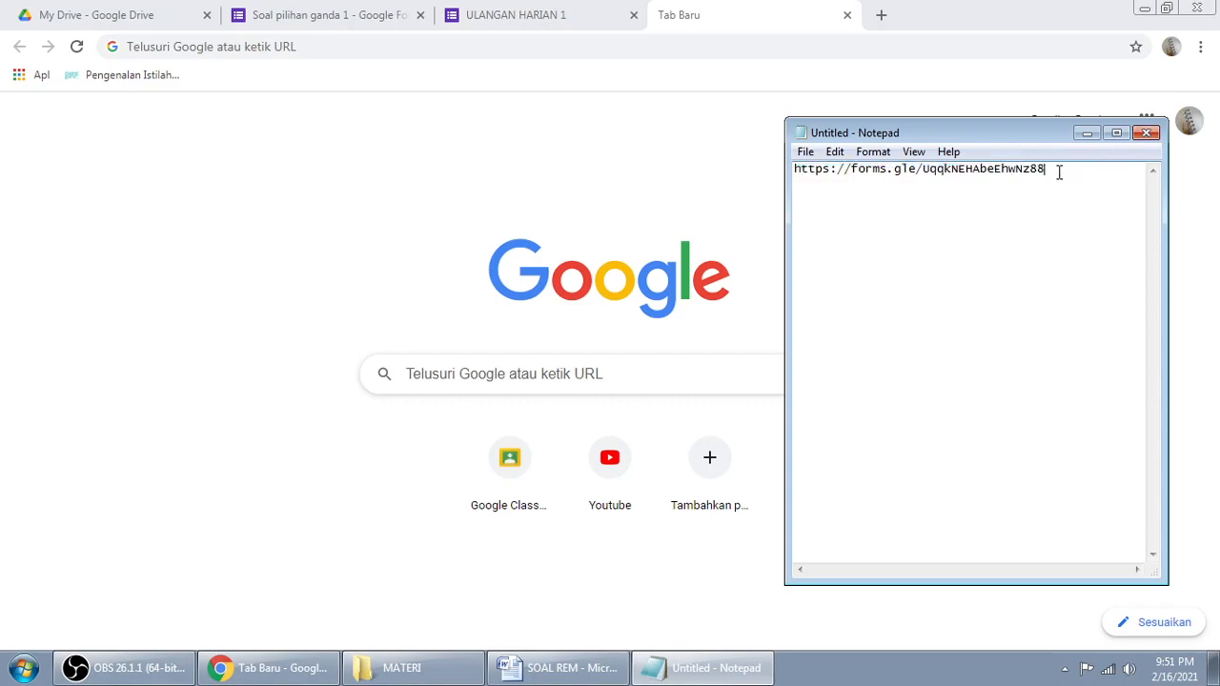
pyautogui.moveTo(1053, 171); pyautogui.dragTo(802, 174)
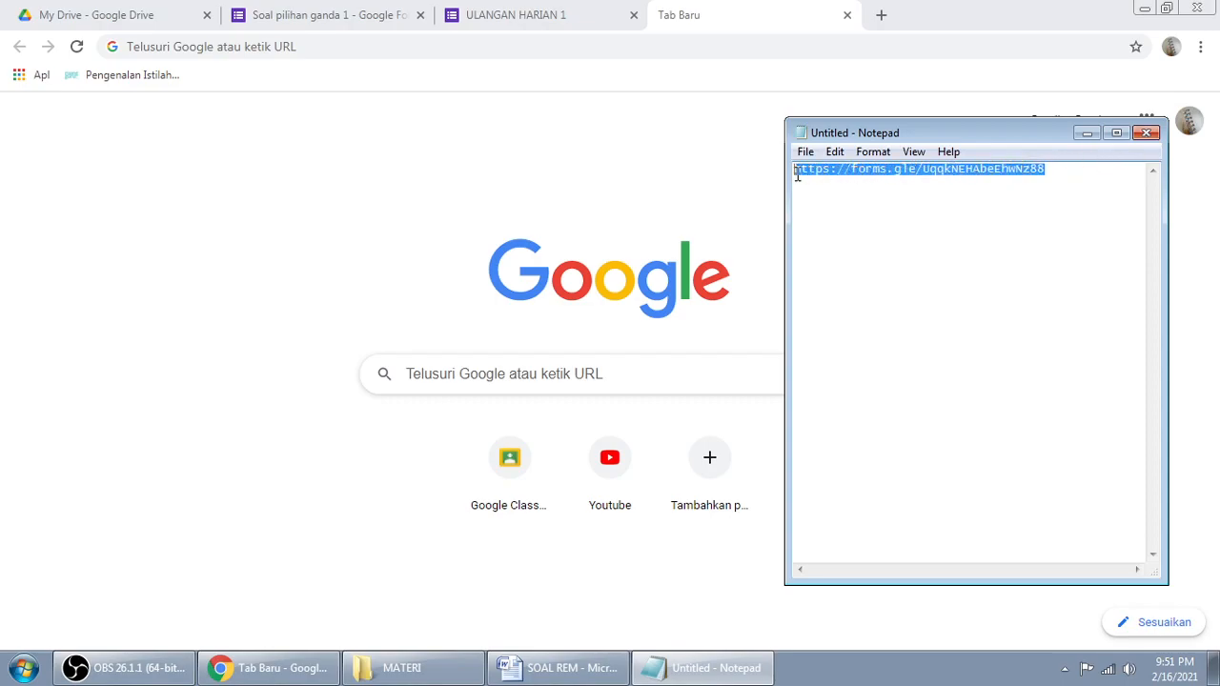
pyautogui.click(826, 172)
pyautogui.doubleClick(992, 170)
pyautogui.click(957, 198)
pyautogui.moveTo(923, 169); pyautogui.dragTo(1065, 169)
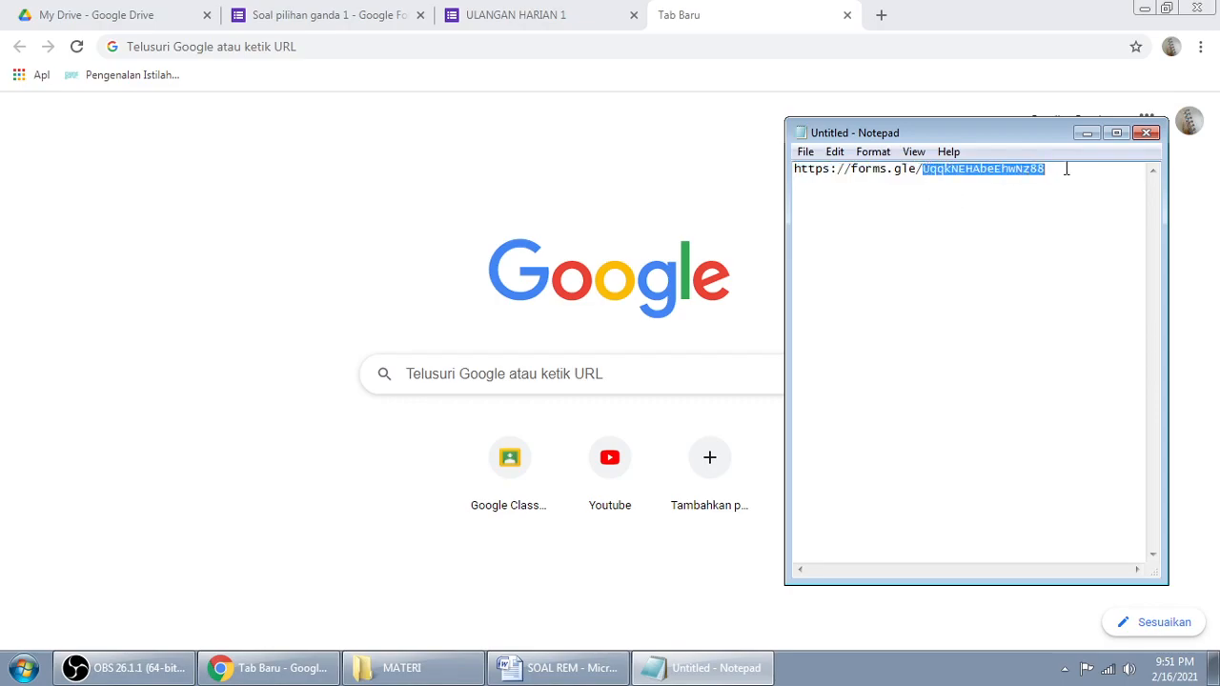
# Step: Close Notepad without saving and shut the blank browser tab
pyautogui.click(1145, 133)
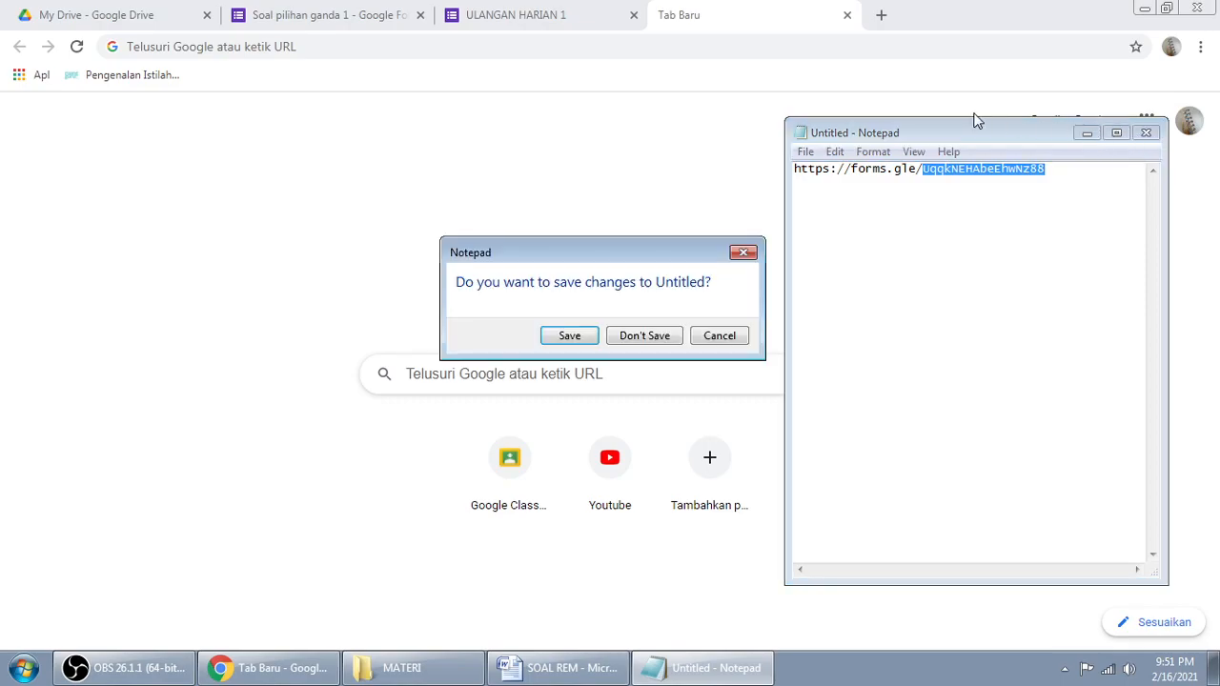
pyautogui.click(652, 335)
pyautogui.click(848, 16)
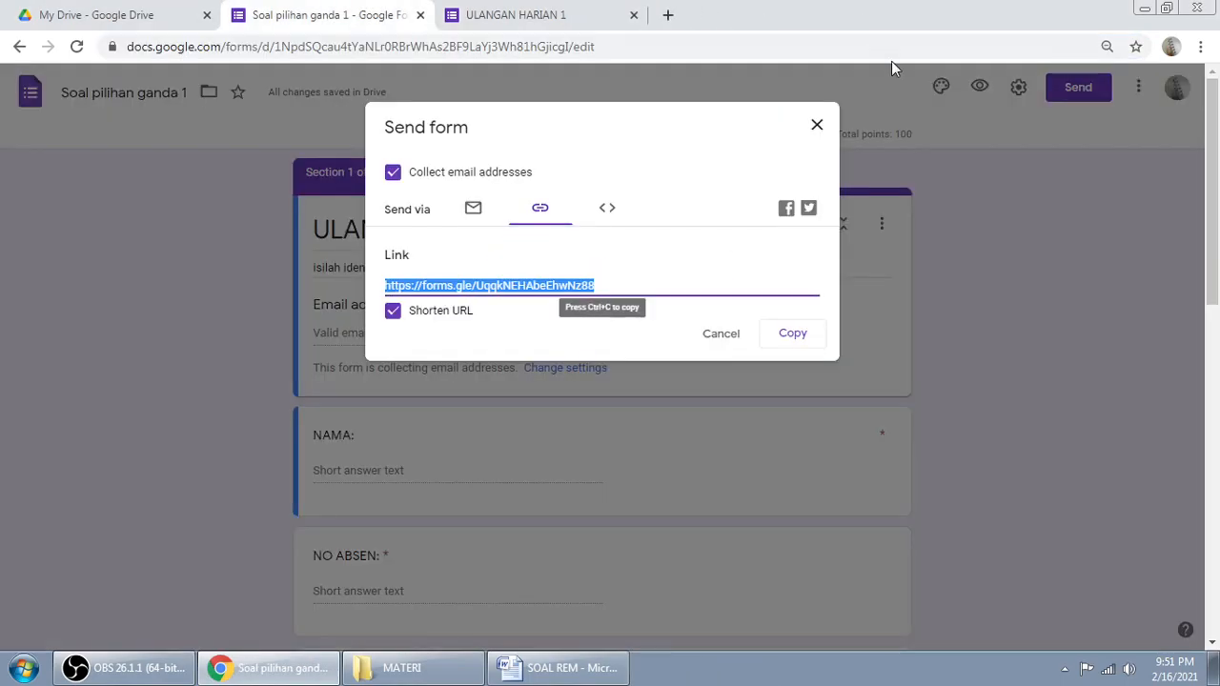
# Step: Cancel the Send form dialog and close the ULANGAN HARIAN 1 graded-response tab
pyautogui.click(726, 338)
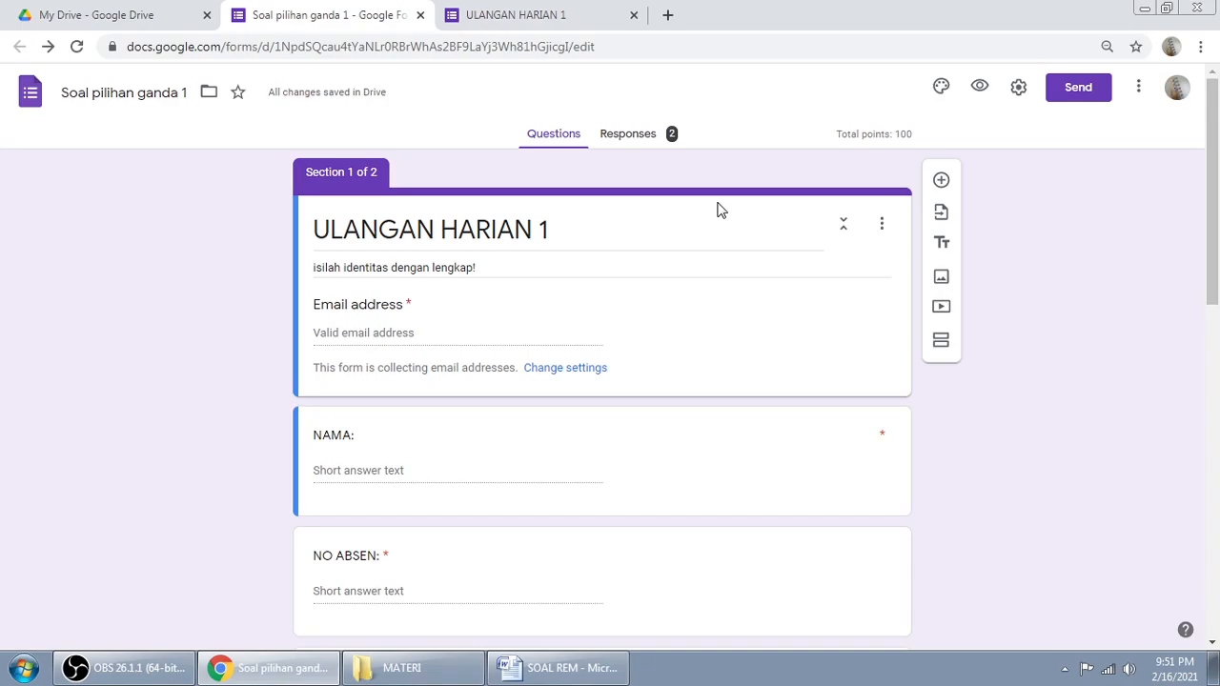
pyautogui.click(534, 14)
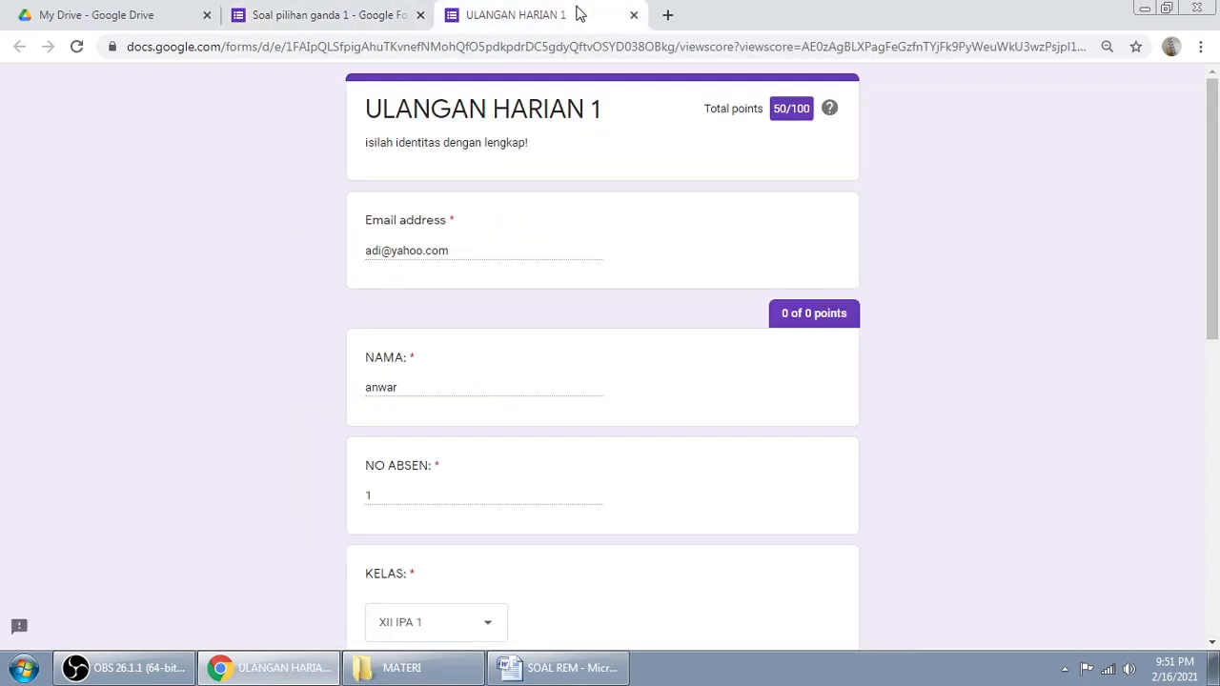
pyautogui.click(634, 16)
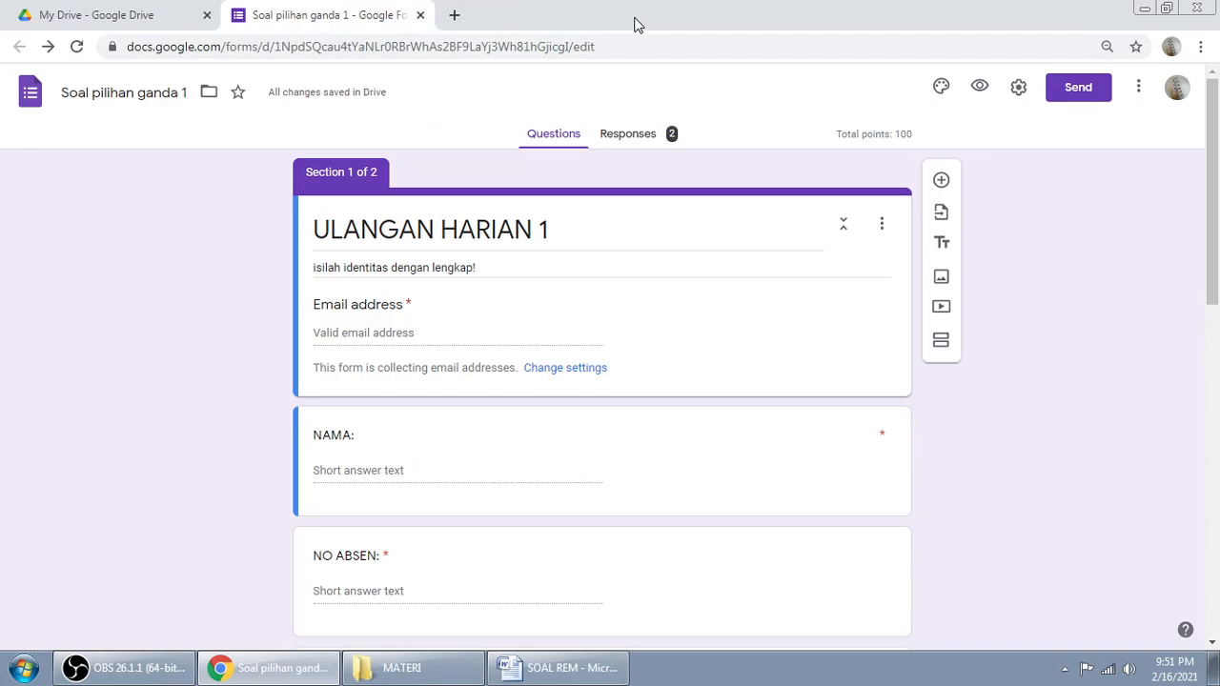